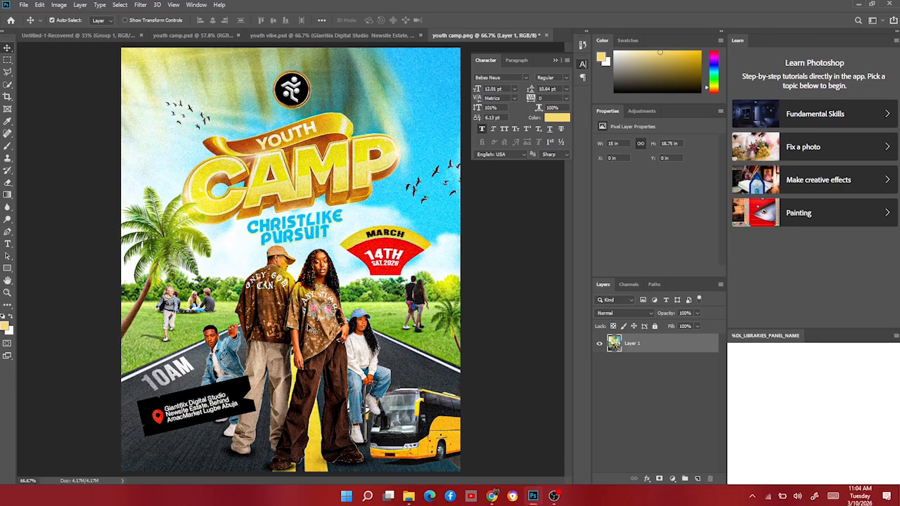
Hide the finished reference poster layer so the canvas is empty.
scroll(309, 323, "down", 3)
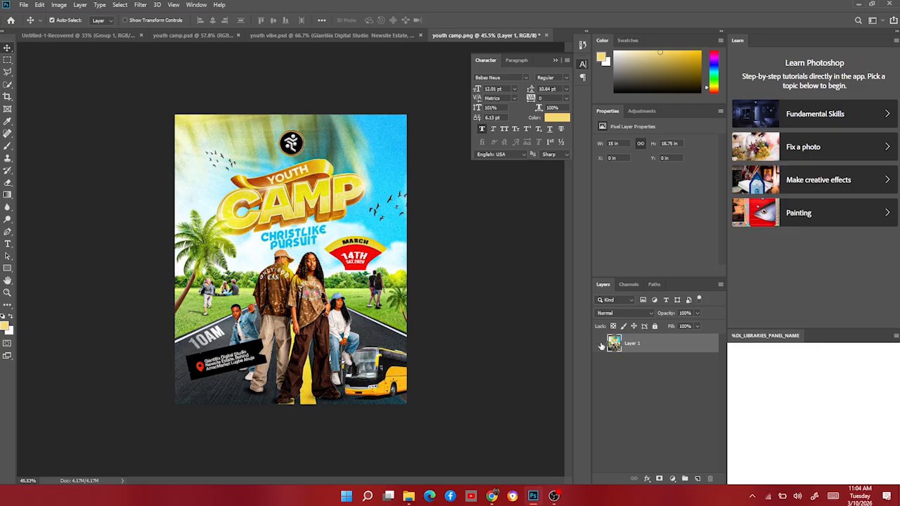
left_click(601, 345)
scroll(239, 231, "down", 2)
scroll(289, 300, "up", 2)
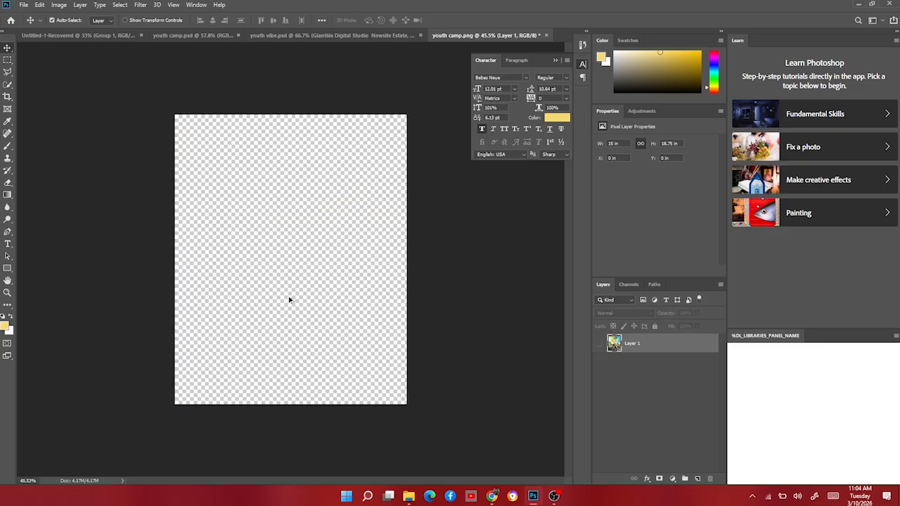
Place download (56).jpg from the youth resouces folder and enlarge it to cover the whole canvas as the sky.
left_click(408, 496)
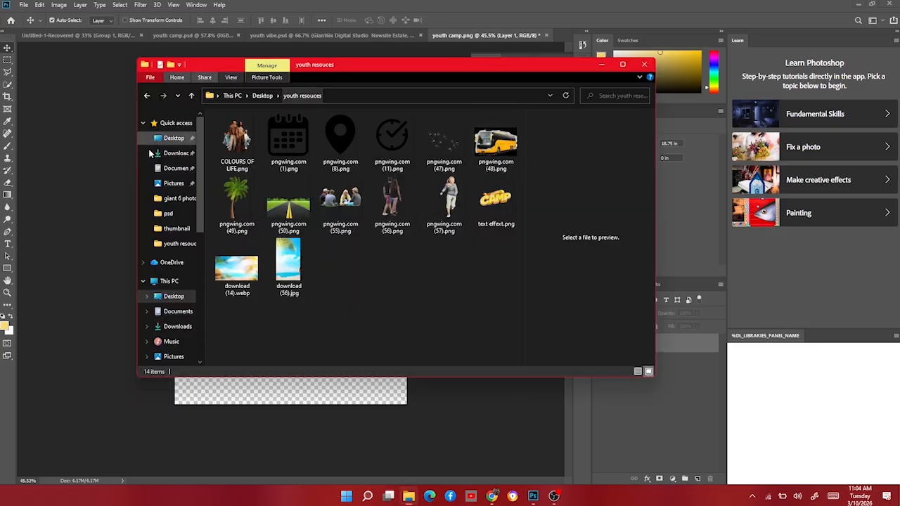
left_click(294, 258)
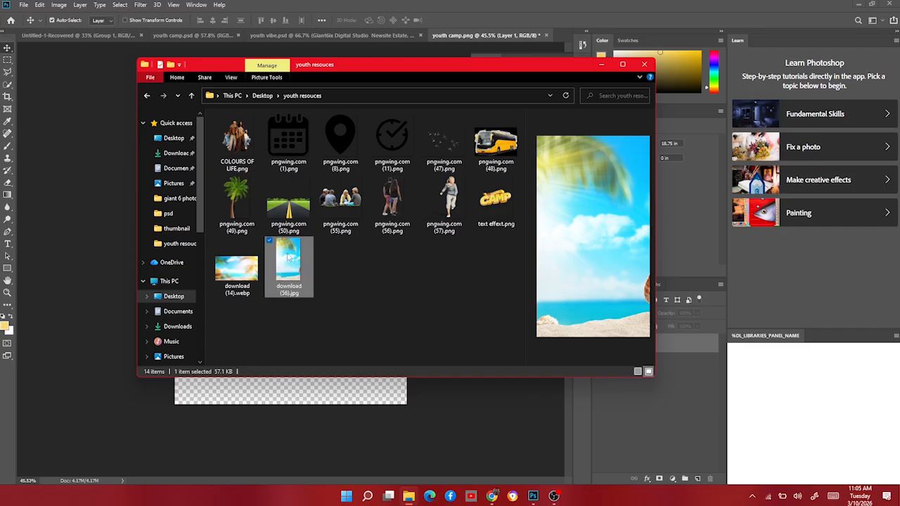
left_click_drag(289, 259, 279, 295)
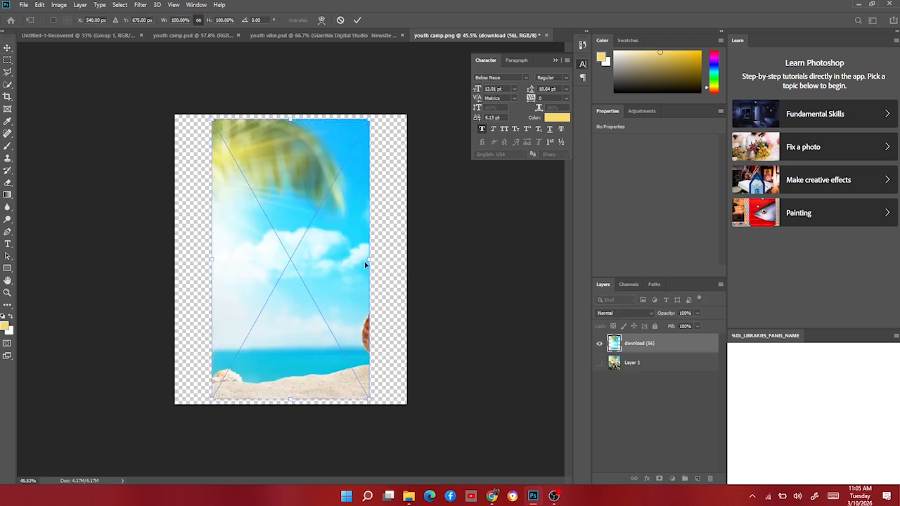
left_click_drag(367, 260, 398, 267)
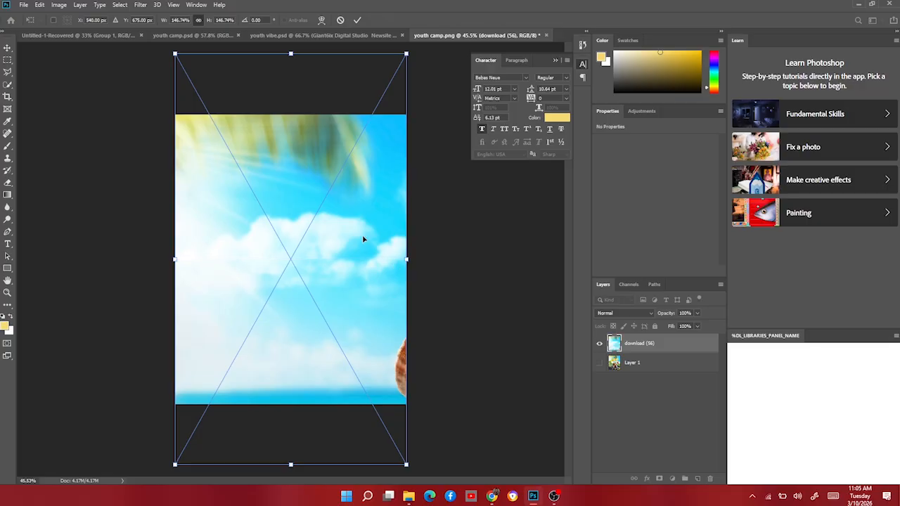
left_click_drag(359, 228, 360, 234)
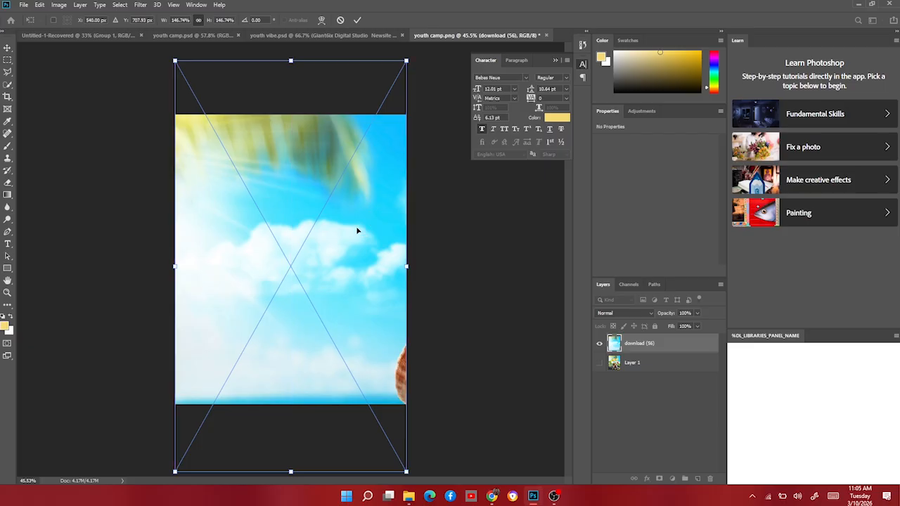
key("Return")
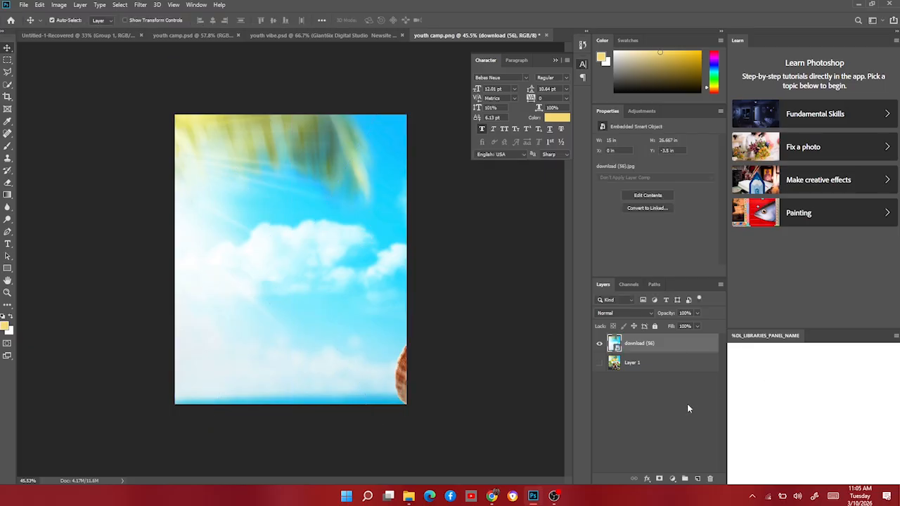
Add a layer mask to the sky image and brush out its lower part with black.
left_click(660, 480)
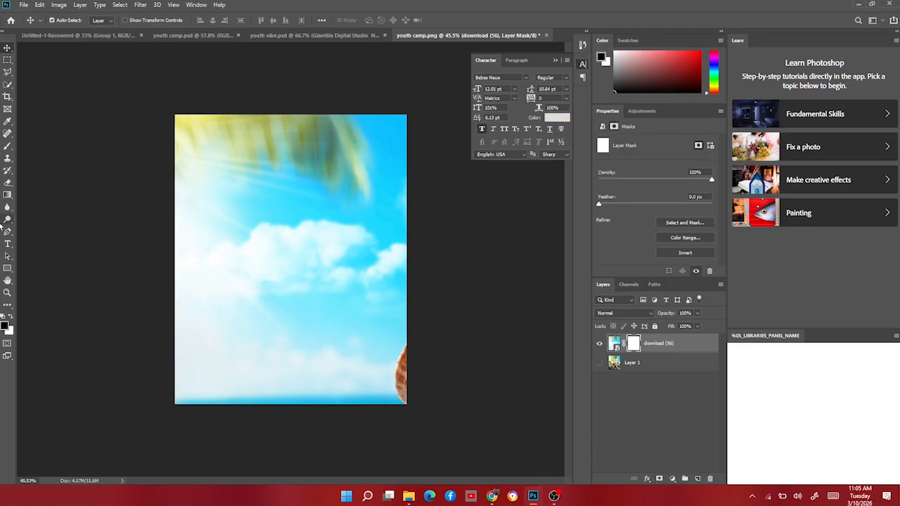
left_click(8, 147)
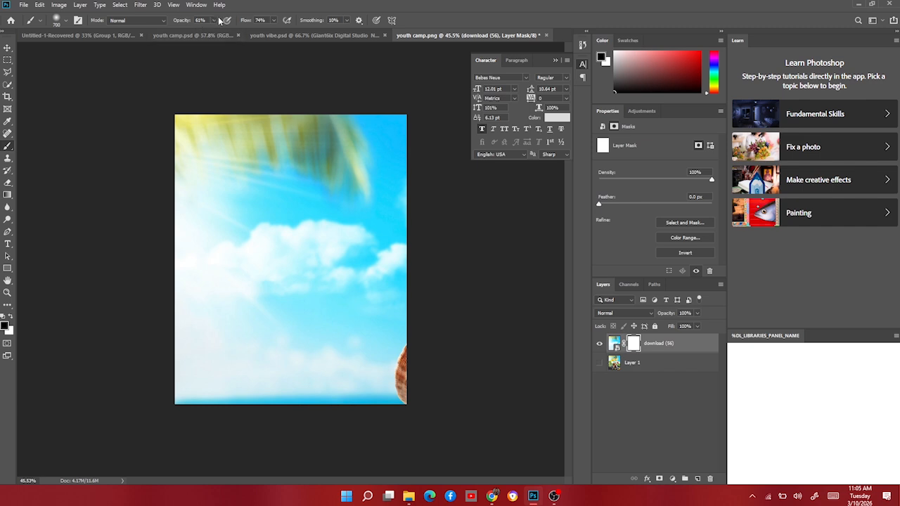
mouse_move(402, 383)
left_mouse_down()
mouse_move(319, 400)
mouse_move(176, 378)
mouse_move(320, 422)
mouse_move(385, 358)
mouse_move(313, 387)
mouse_move(311, 367)
mouse_move(223, 376)
mouse_move(194, 358)
mouse_move(218, 408)
mouse_move(199, 409)
mouse_move(305, 411)
mouse_move(330, 379)
mouse_move(209, 408)
mouse_move(337, 418)
mouse_move(407, 381)
mouse_move(351, 370)
mouse_move(195, 392)
mouse_move(289, 399)
mouse_move(383, 386)
mouse_move(311, 413)
mouse_move(205, 403)
mouse_move(270, 412)
mouse_move(297, 364)
mouse_move(235, 402)
left_mouse_up()
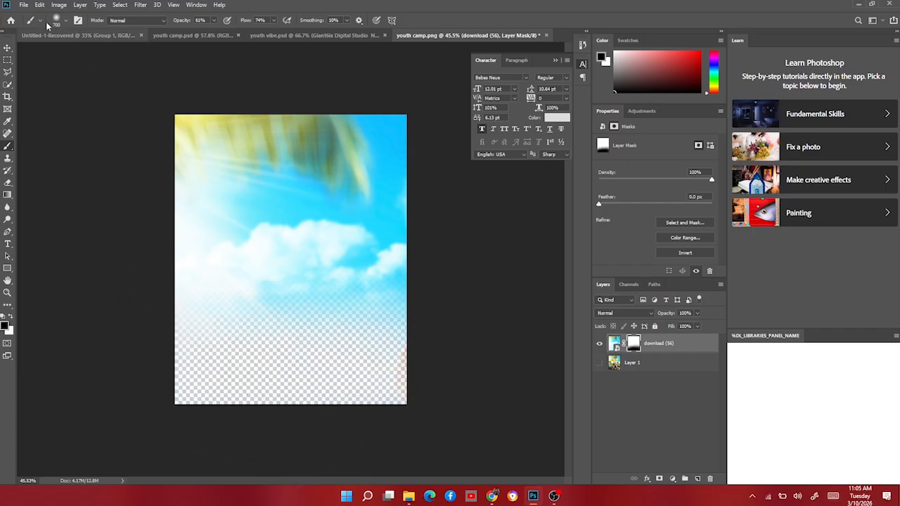
left_click(8, 47)
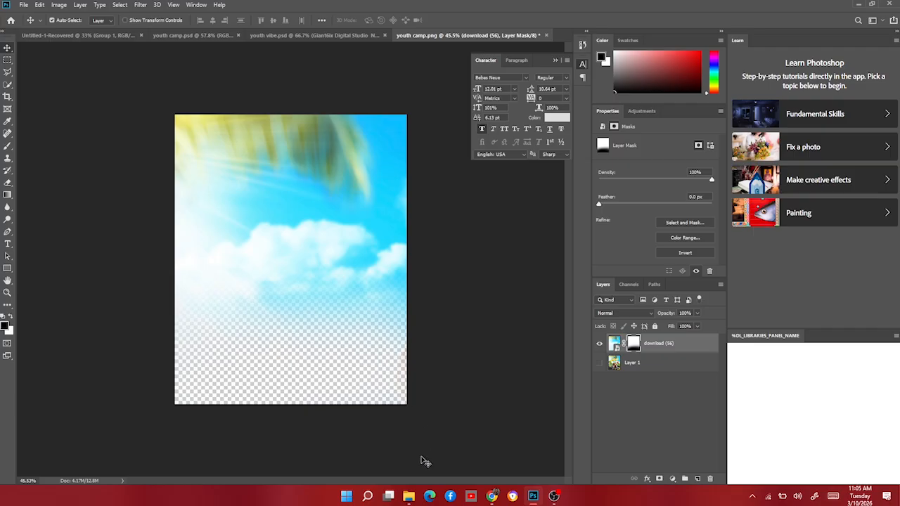
Place pngwing.com (50).png road image and scale it to fill the lower part of the canvas.
left_click(408, 496)
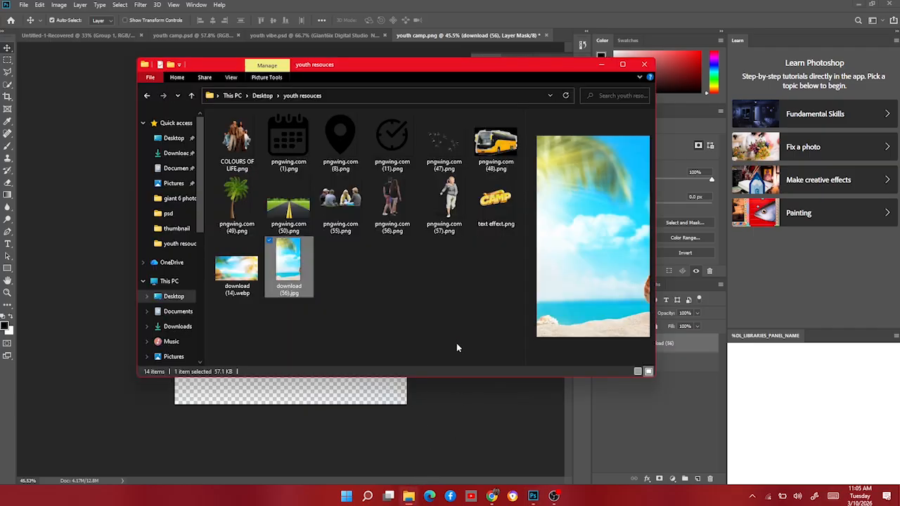
left_click(288, 209)
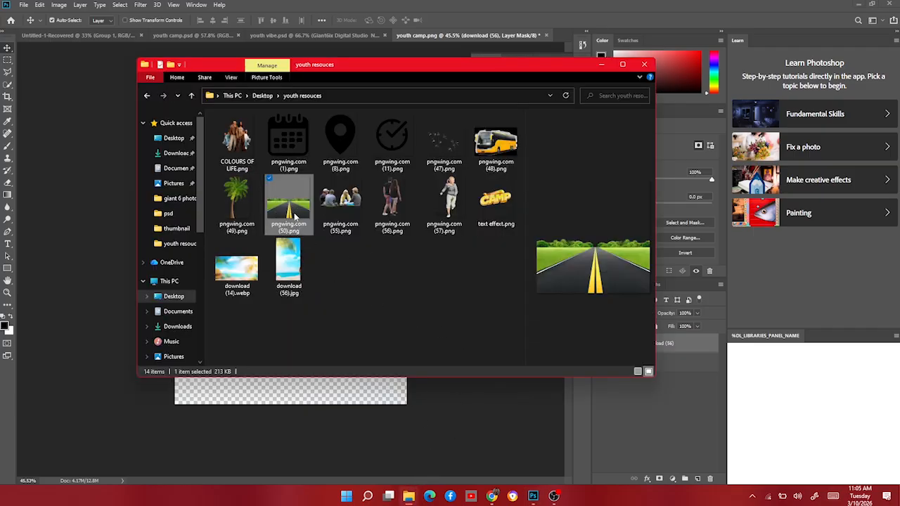
left_click_drag(295, 216, 231, 410)
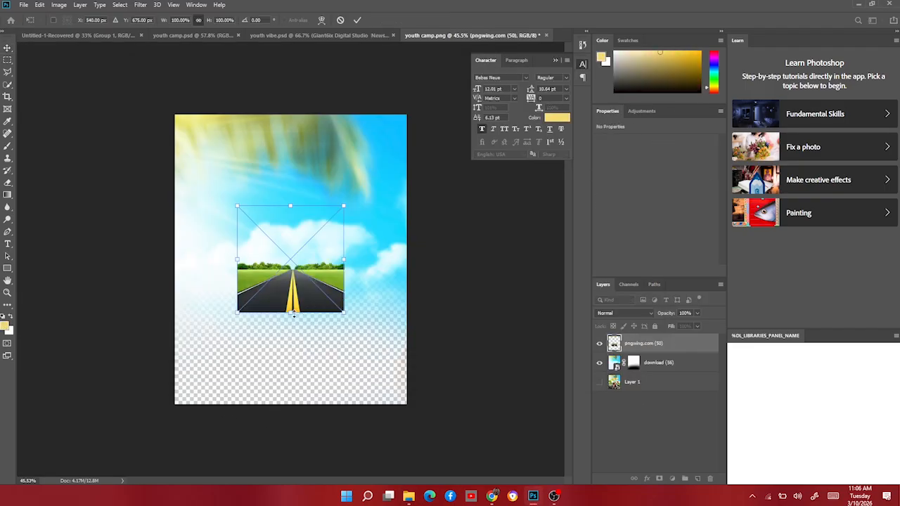
left_click_drag(294, 315, 312, 444)
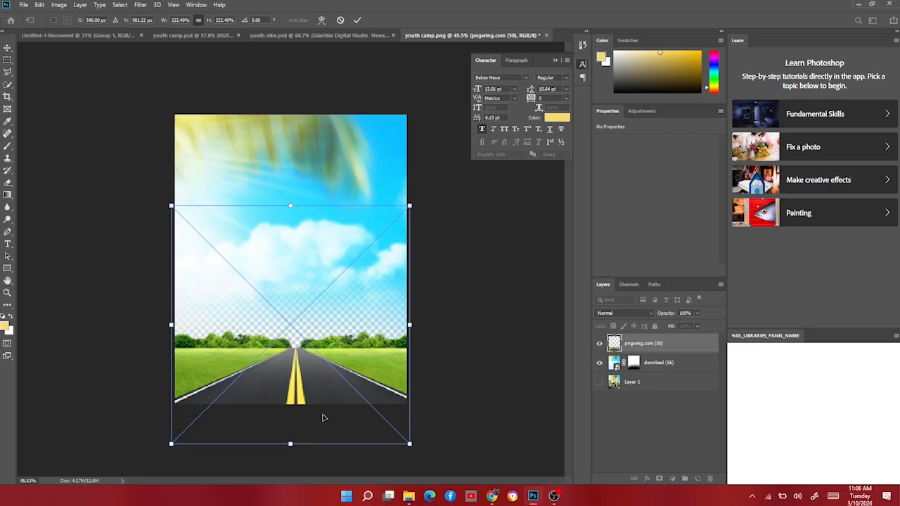
left_click_drag(320, 408, 322, 372)
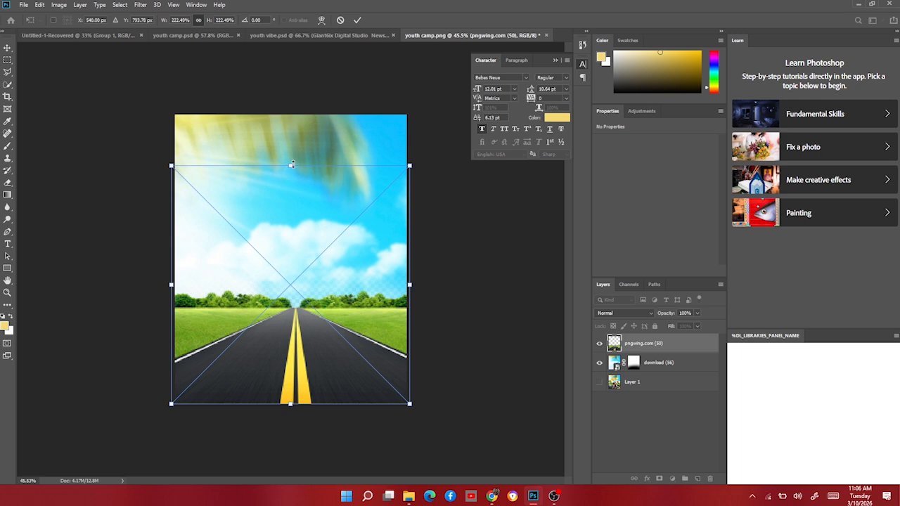
left_click_drag(291, 163, 291, 151)
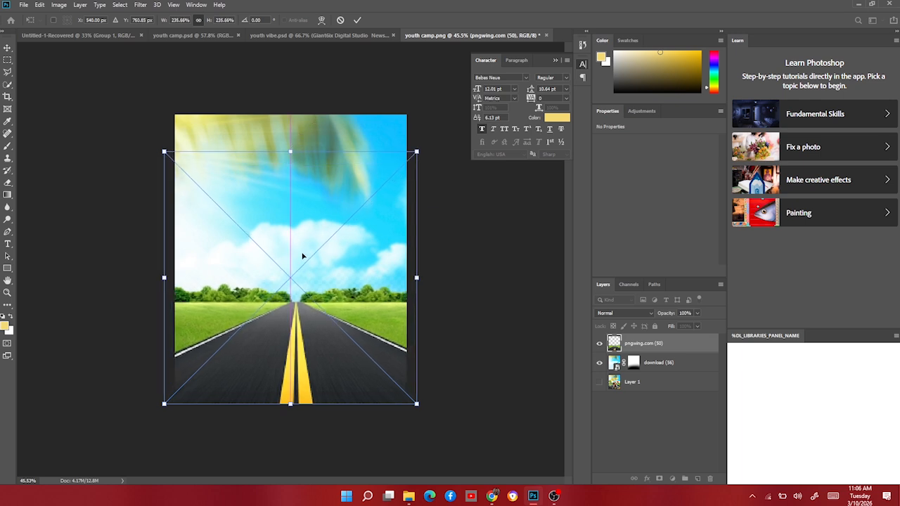
key("Return")
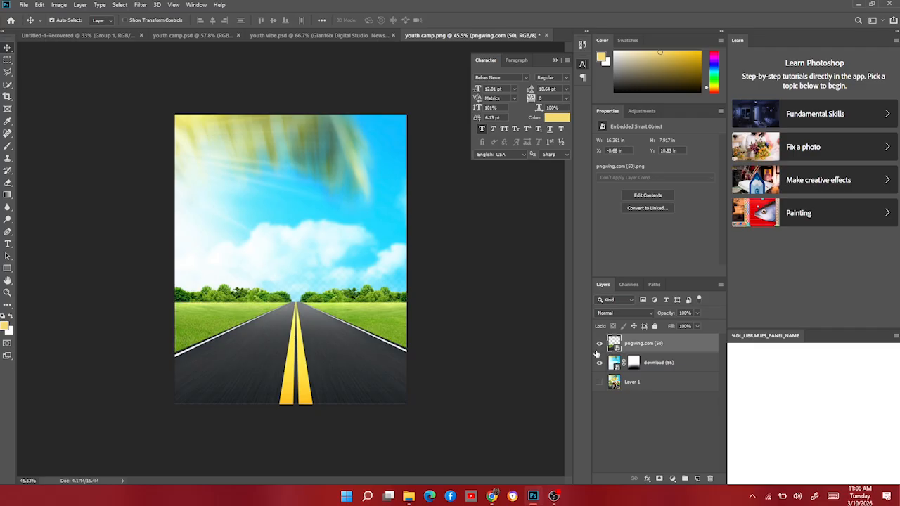
Toggle the road and sky layers' visibility to compare the composition.
left_click(599, 342)
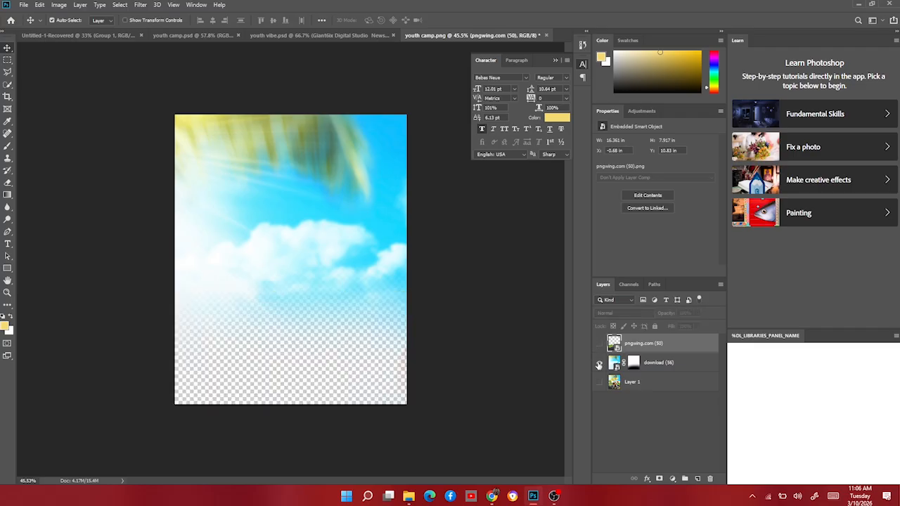
left_click(599, 363)
left_click(599, 364)
left_click(600, 343)
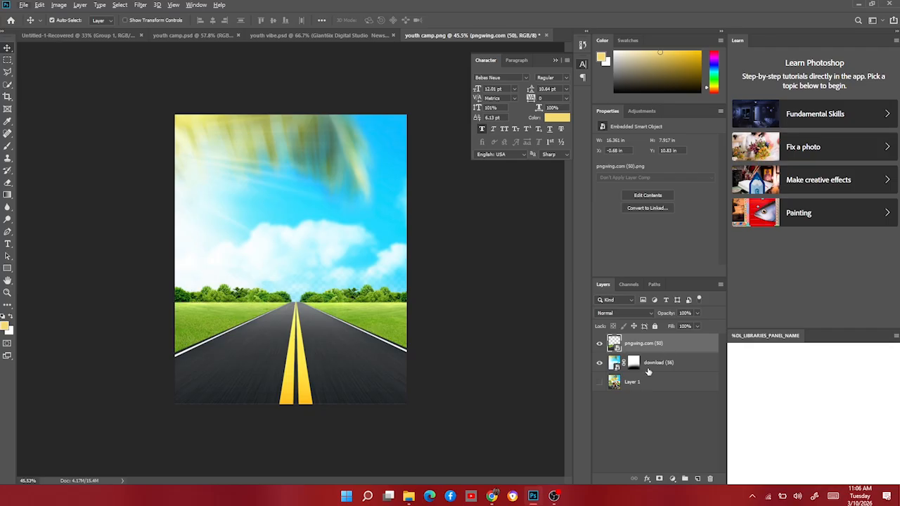
left_click(627, 366)
key("b")
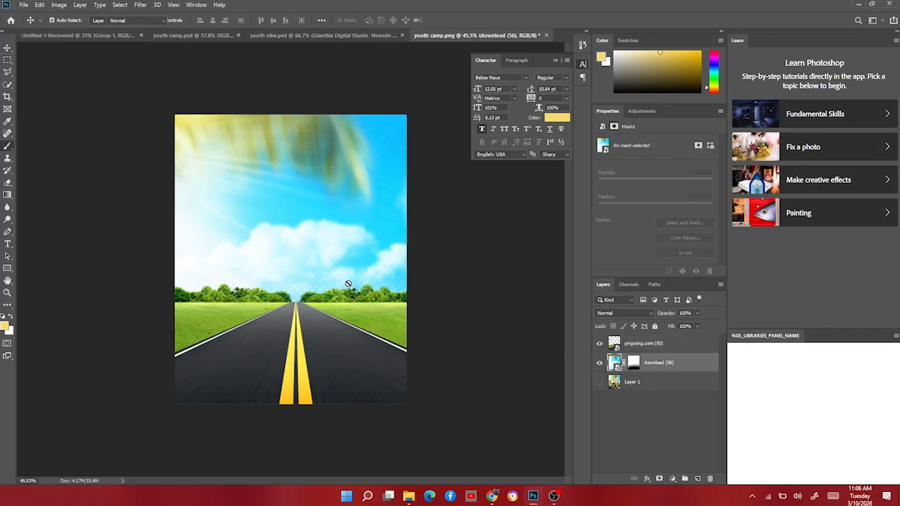
left_click(635, 363)
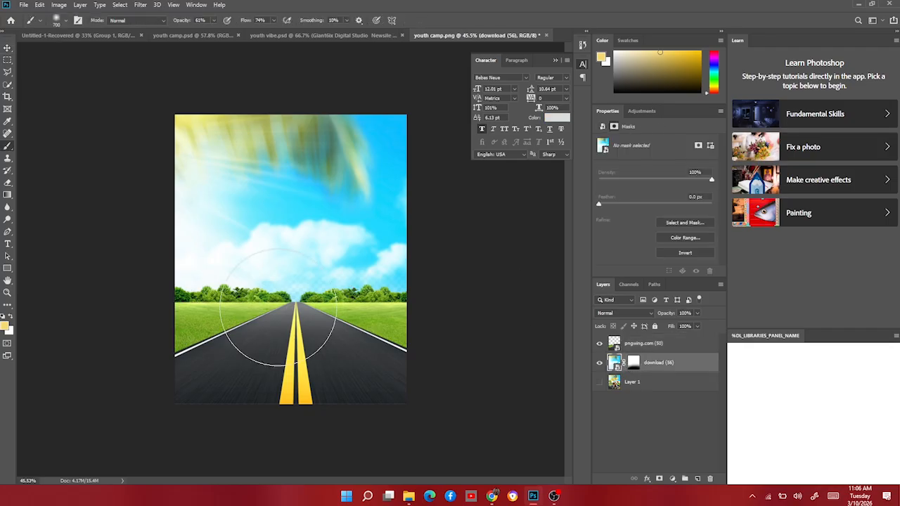
key("d")
key("x")
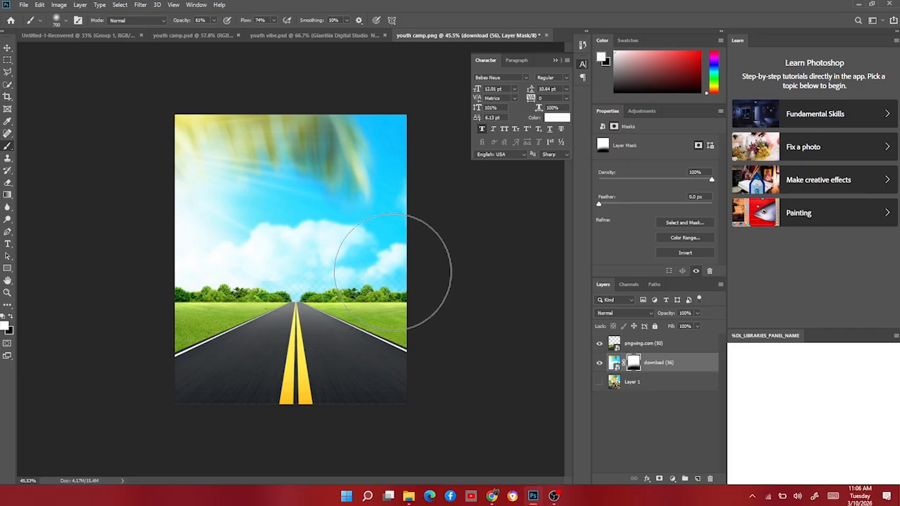
left_click(8, 47)
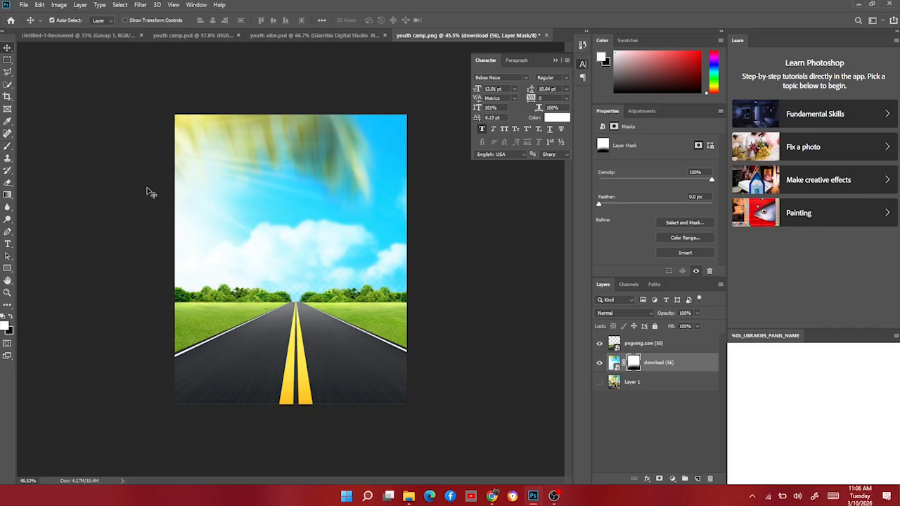
Group the sky and road layers and name the group bg.
key("ctrl+minus")
key("ctrl+minus")
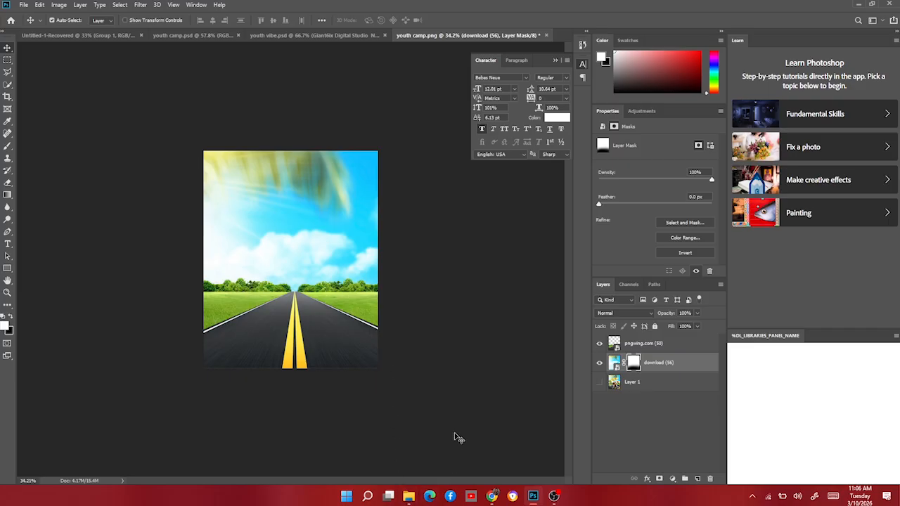
left_click(657, 343)
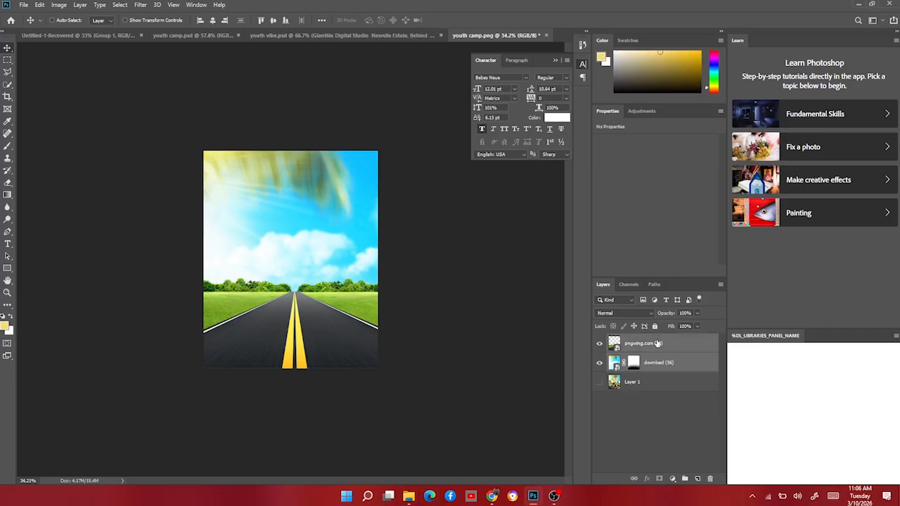
key("ctrl+g")
double_click(634, 339)
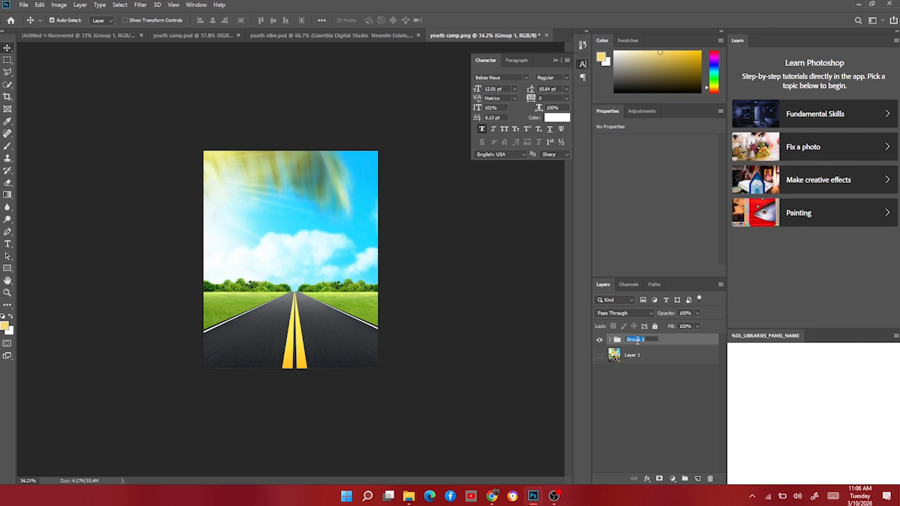
type("bg")
key("Return")
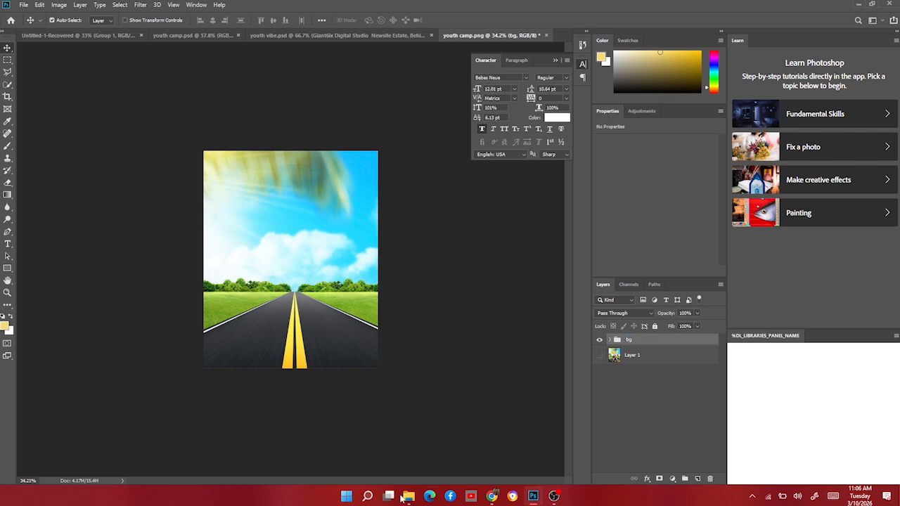
Place COLOURS OF LIFE.png, scale it to about 62% and position the people on the road.
left_click(408, 496)
left_click(276, 214)
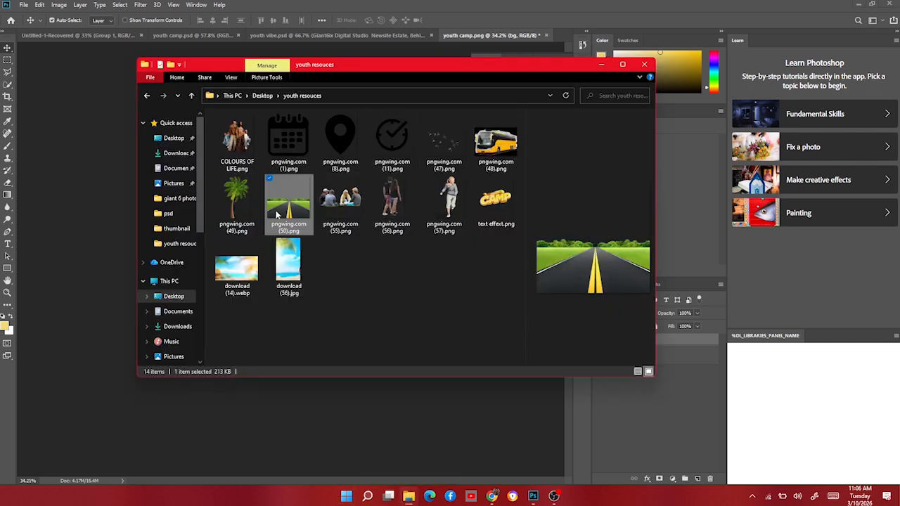
left_click(245, 126)
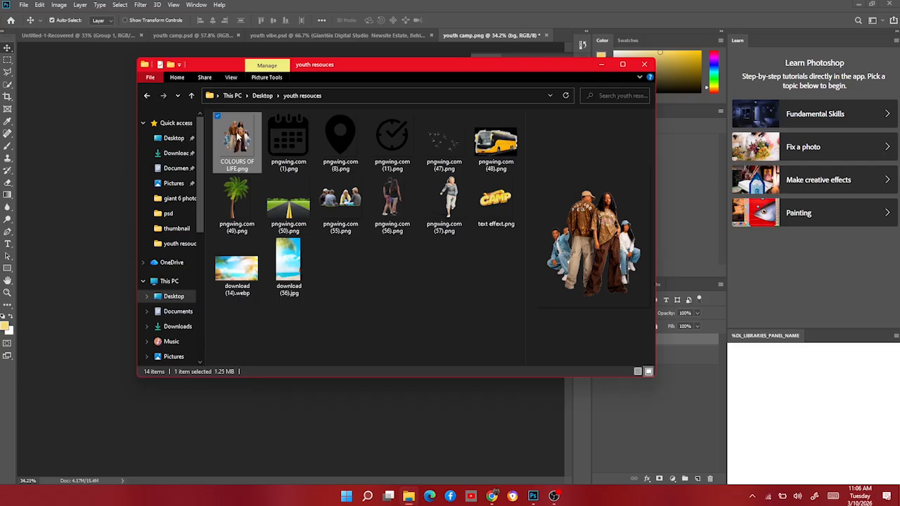
left_click_drag(238, 137, 87, 225)
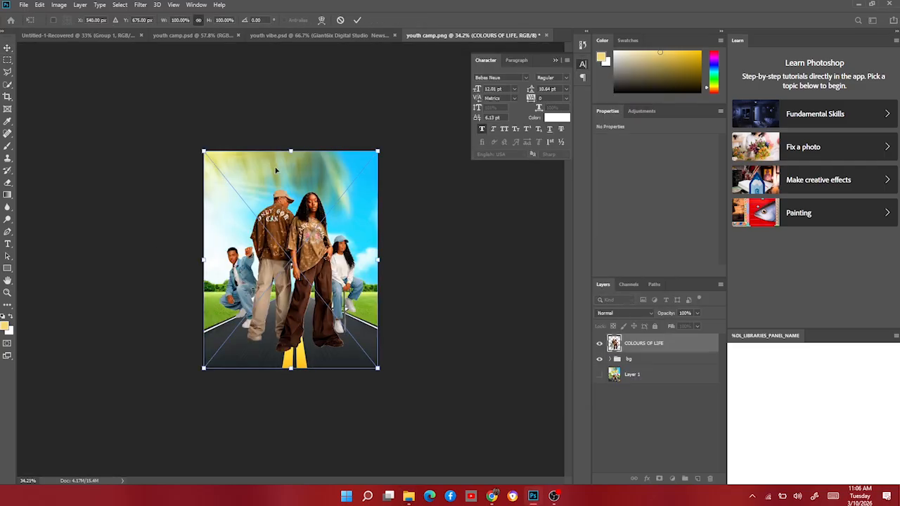
left_click_drag(293, 149, 291, 235)
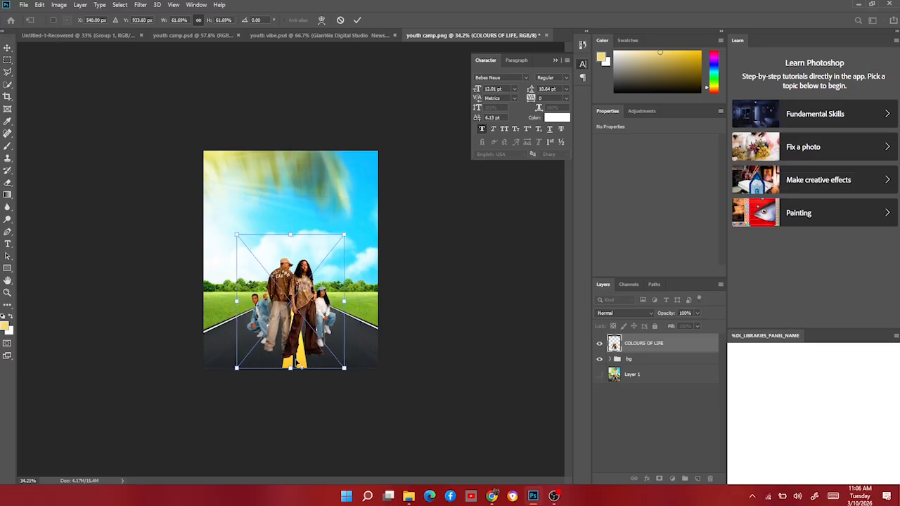
key("ctrl+plus")
key("ctrl+plus")
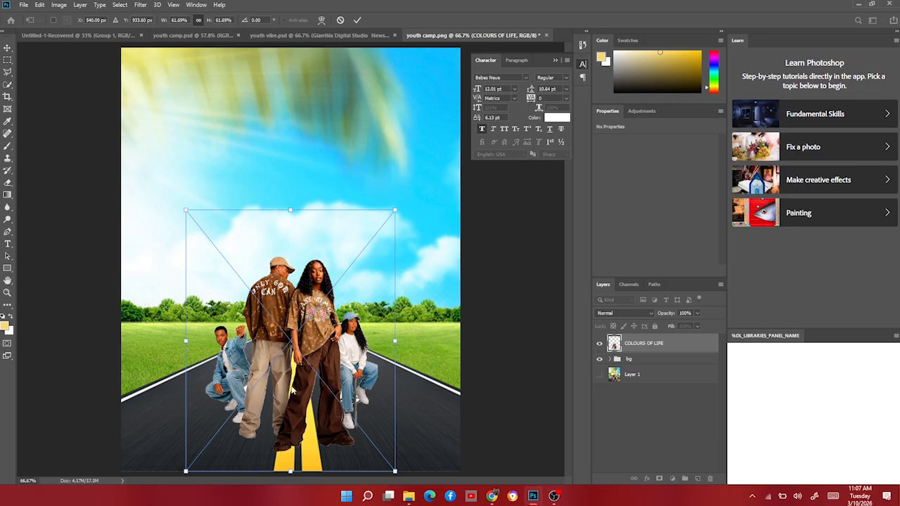
key("Return")
left_click_drag(309, 378, 311, 393)
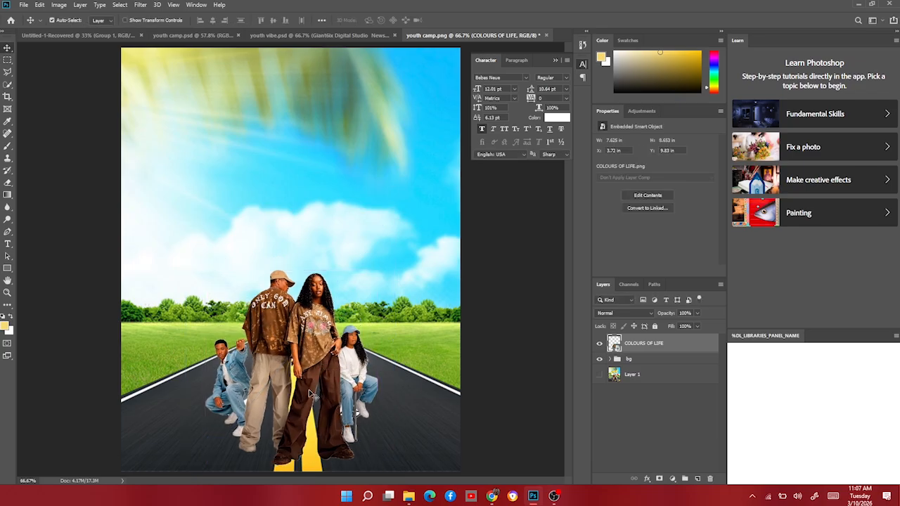
Scale the COLOURS OF LIFE people image up to about 67% on the road.
key("ctrl+t")
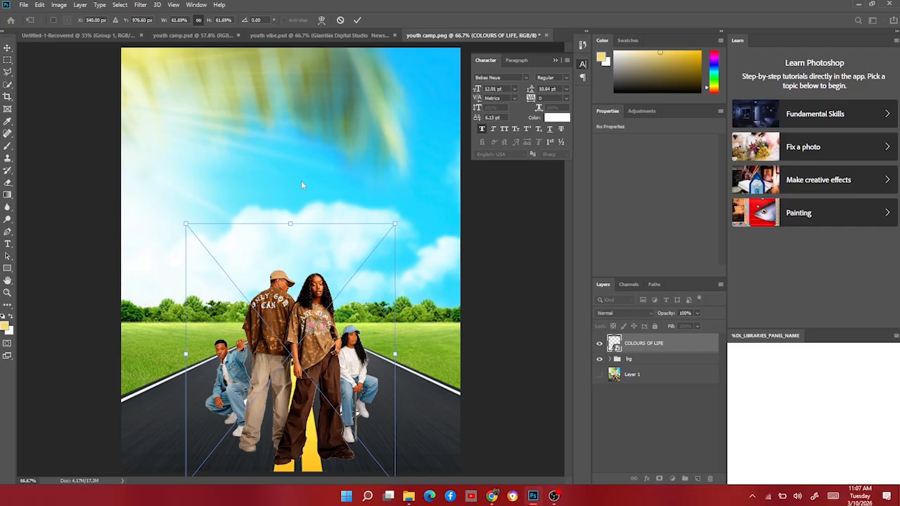
left_click_drag(288, 223, 289, 194)
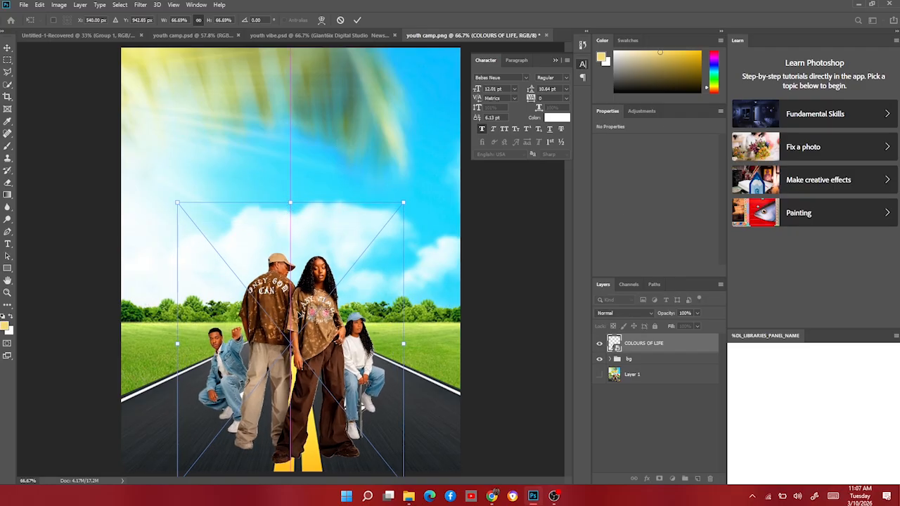
key("Return")
scroll(261, 475, "up", 4)
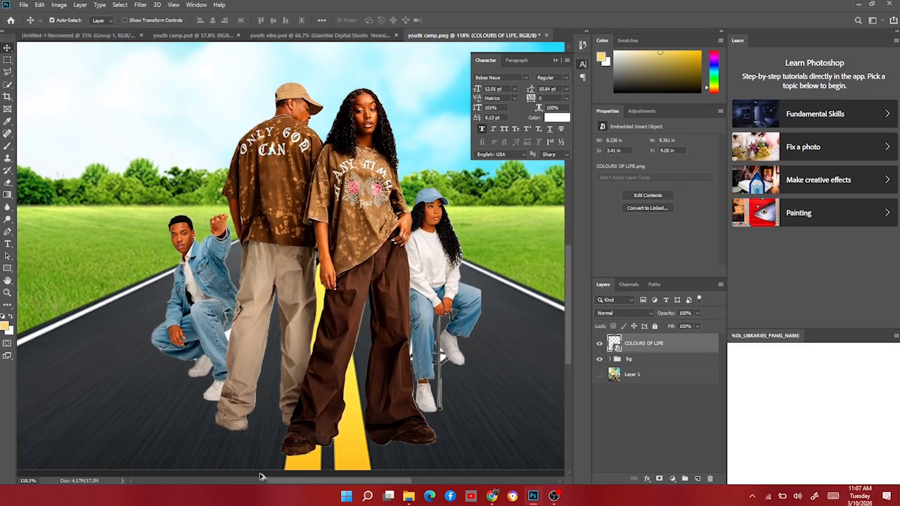
scroll(261, 475, "down", 4)
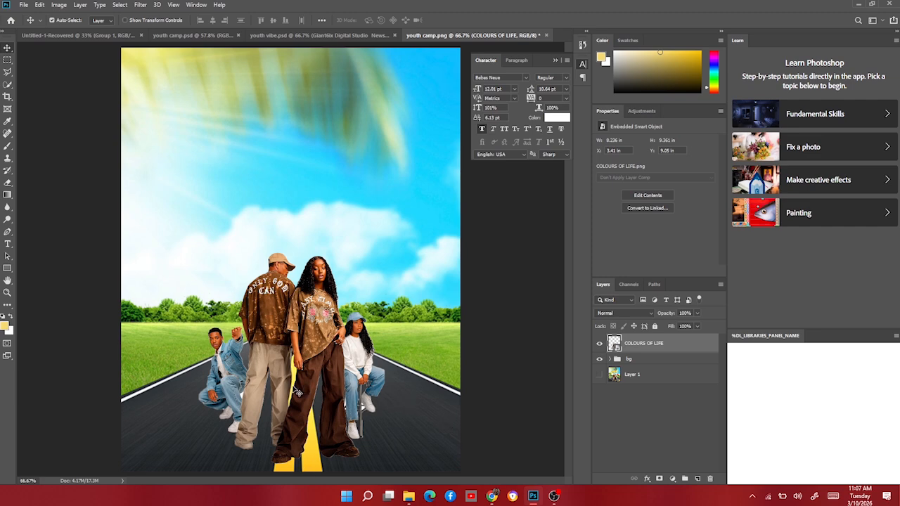
scroll(357, 399, "up", 3)
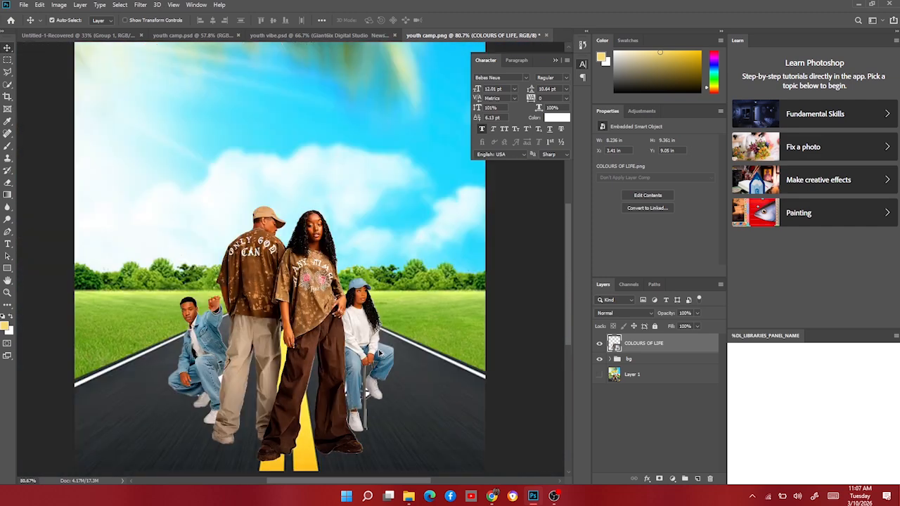
scroll(378, 352, "down", 4)
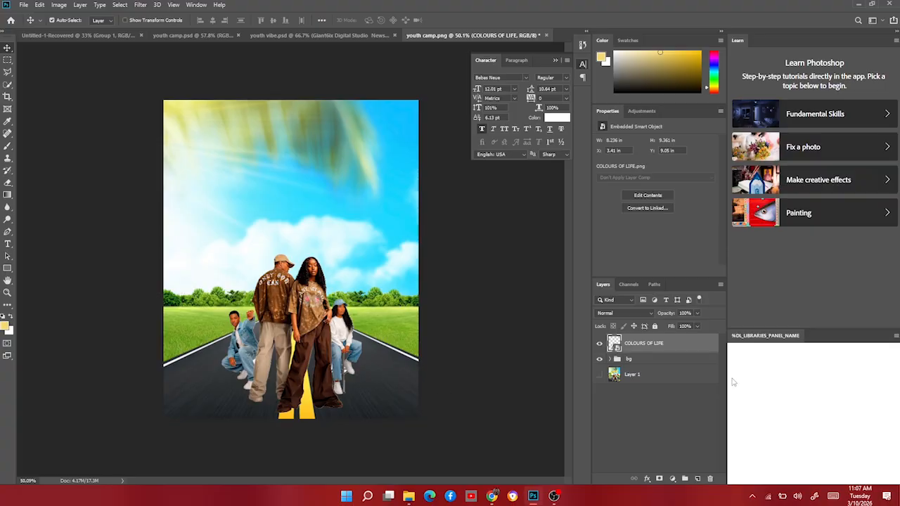
Create a new empty layer between the bg group and the people layer.
left_click(665, 360)
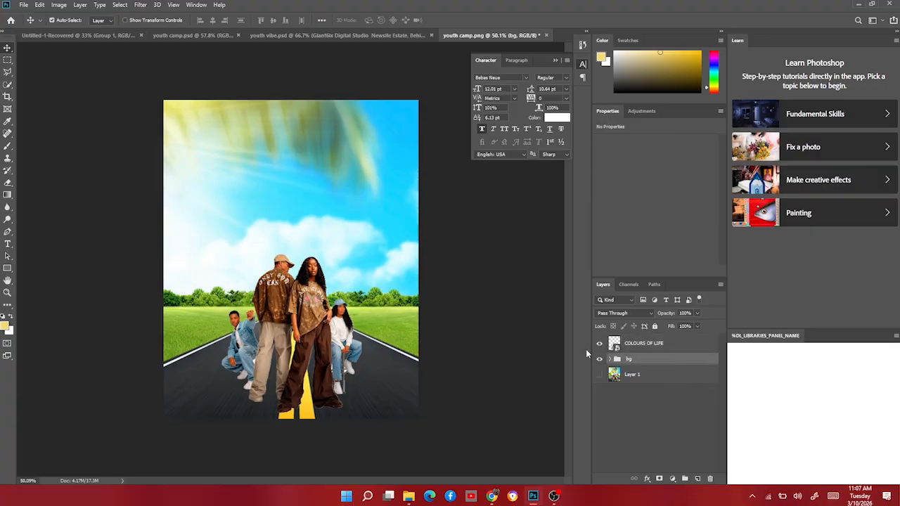
left_click(600, 344)
left_click(600, 344)
left_click(697, 478)
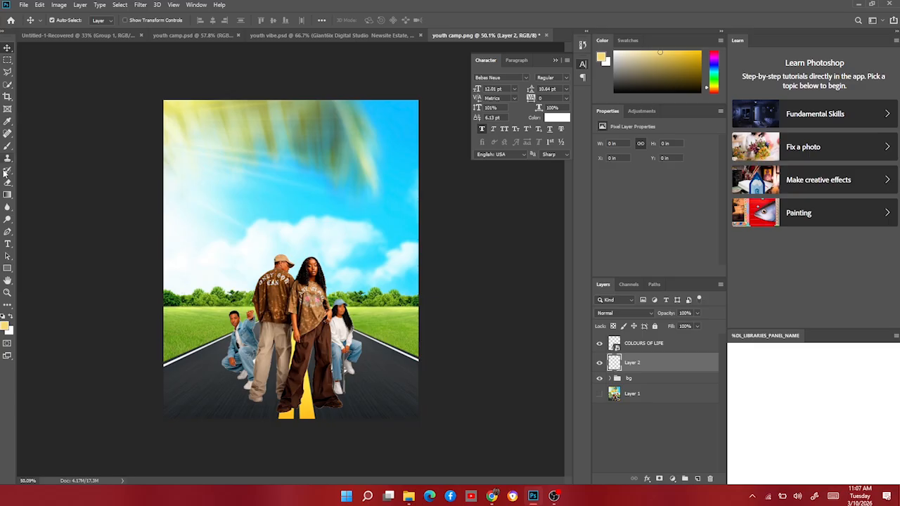
Select the Brush tool and set a soft, flattened elliptical brush of 200 px.
left_click(7, 146)
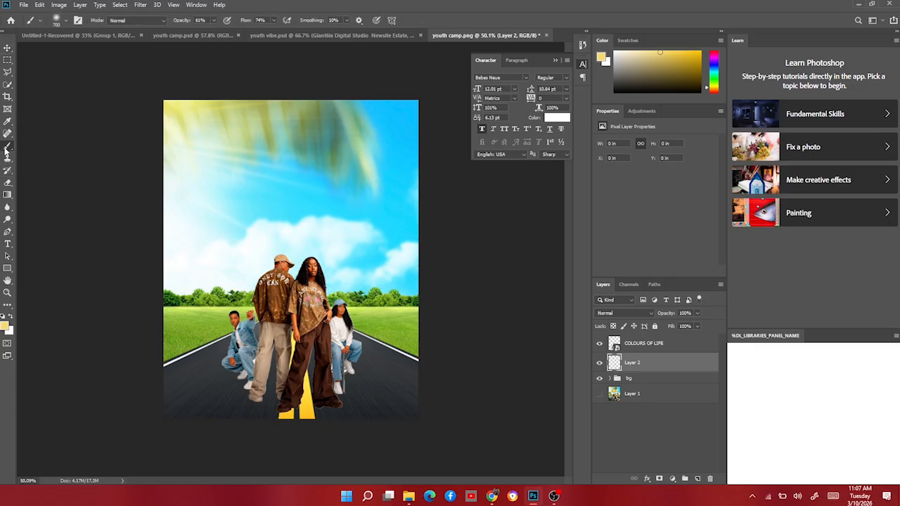
left_click(66, 22)
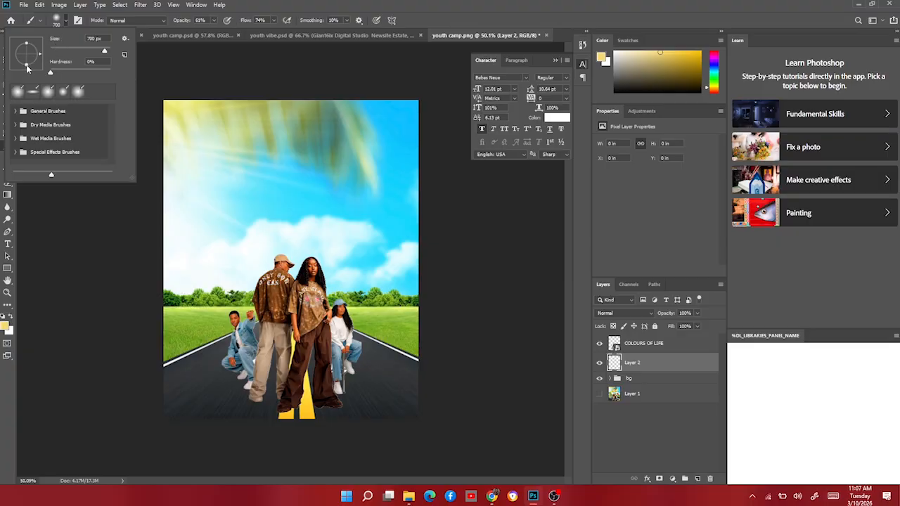
left_click_drag(27, 68, 26, 53)
left_click_drag(37, 59, 29, 58)
mouse_move(26, 57)
left_mouse_down()
mouse_move(28, 44)
mouse_move(34, 60)
mouse_move(40, 52)
mouse_move(23, 59)
left_mouse_up()
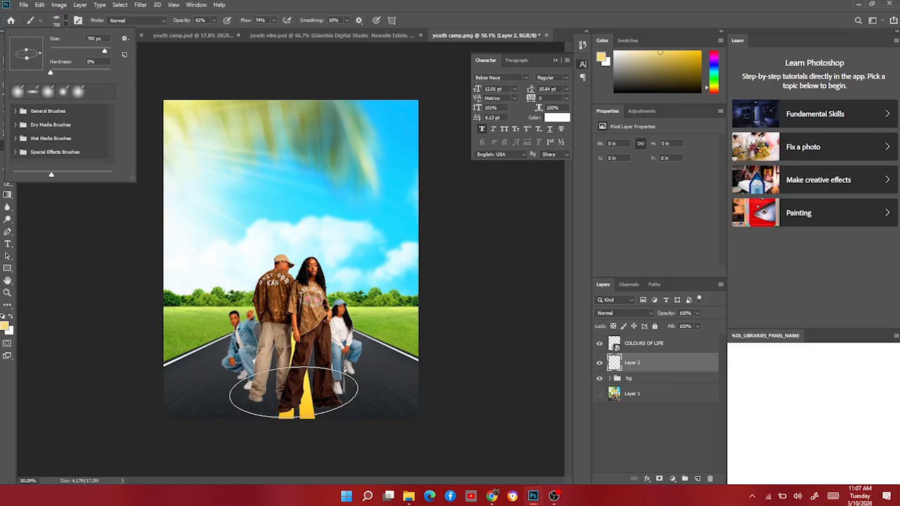
left_click(90, 352)
key("bracketleft")
key("bracketleft")
key("bracketleft")
key("bracketleft")
key("bracketleft")
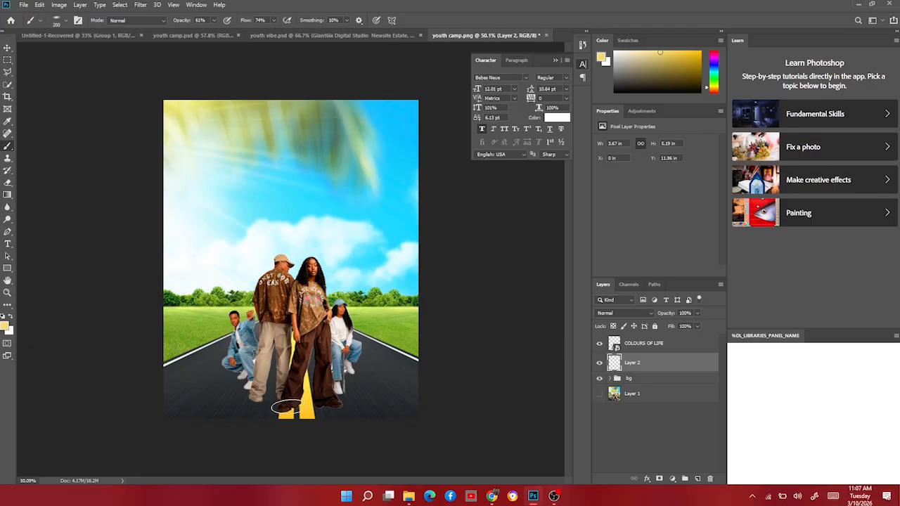
key("super")
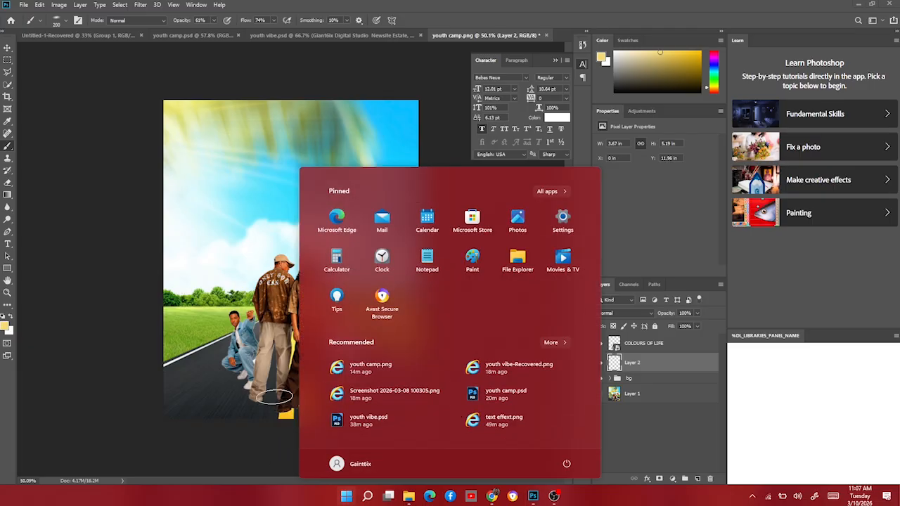
left_click(275, 399)
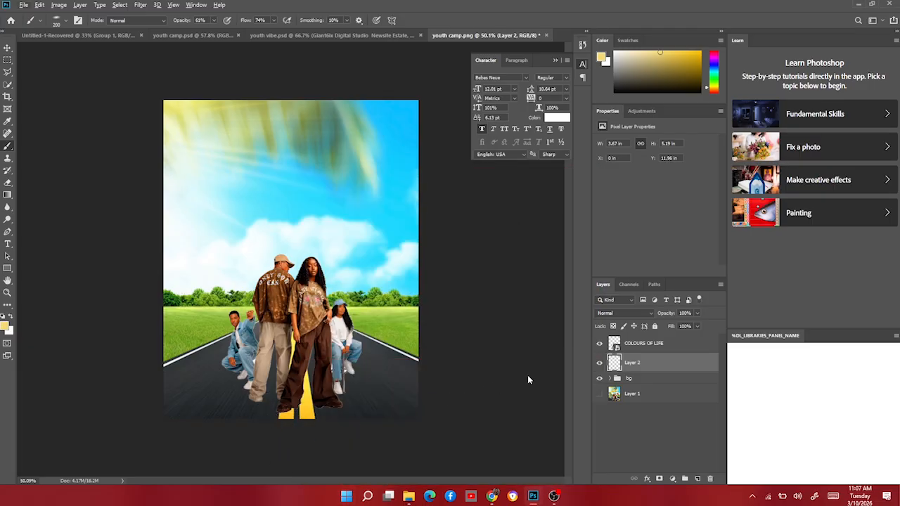
Switch to black and paint soft shadows under the standing woman's shoes on the new layer.
scroll(304, 415, "up", 4)
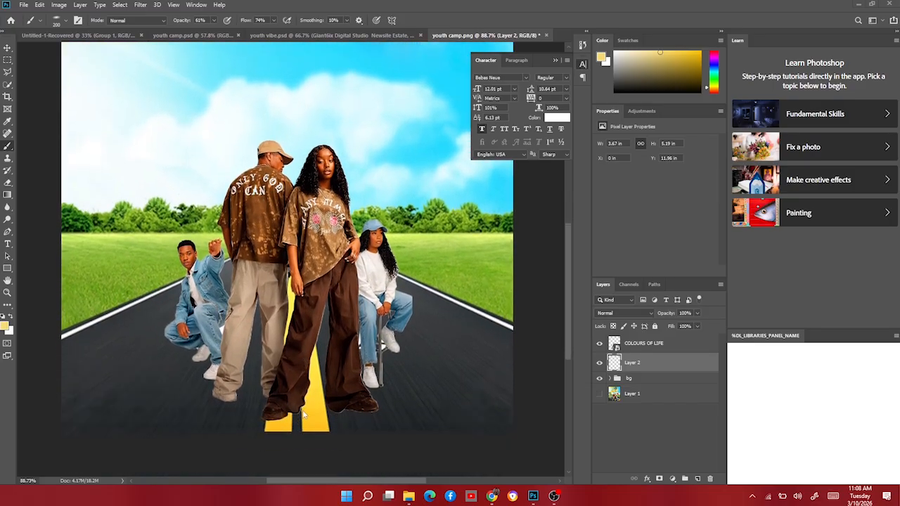
scroll(303, 411, "down", 3)
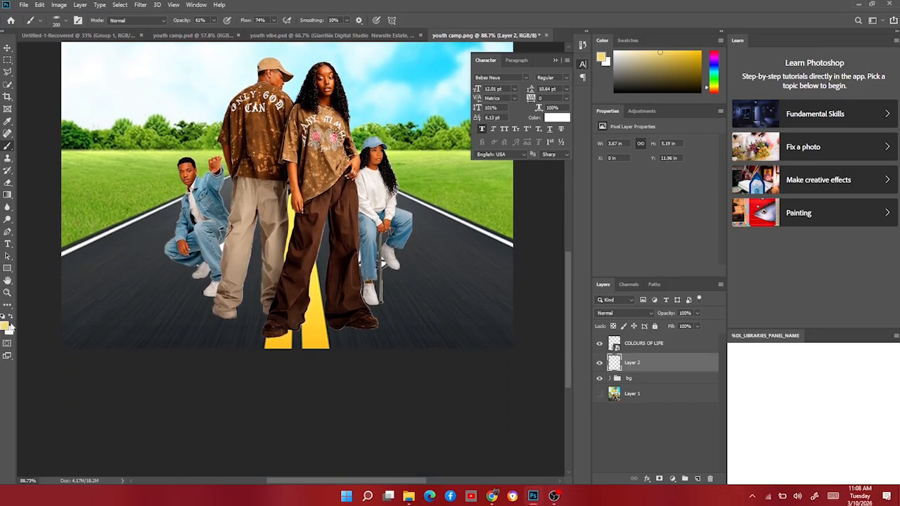
left_click(4, 317)
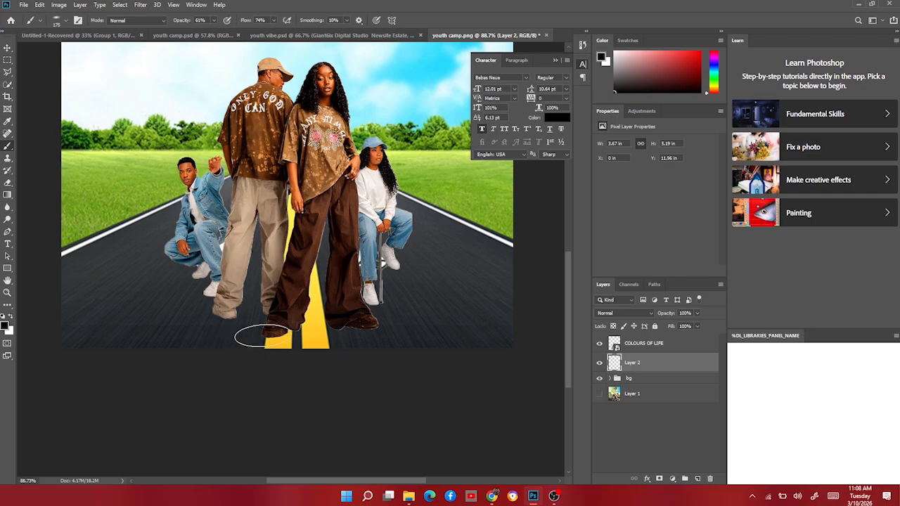
left_click_drag(291, 321, 274, 335)
key("bracketright")
key("bracketleft")
key("bracketleft")
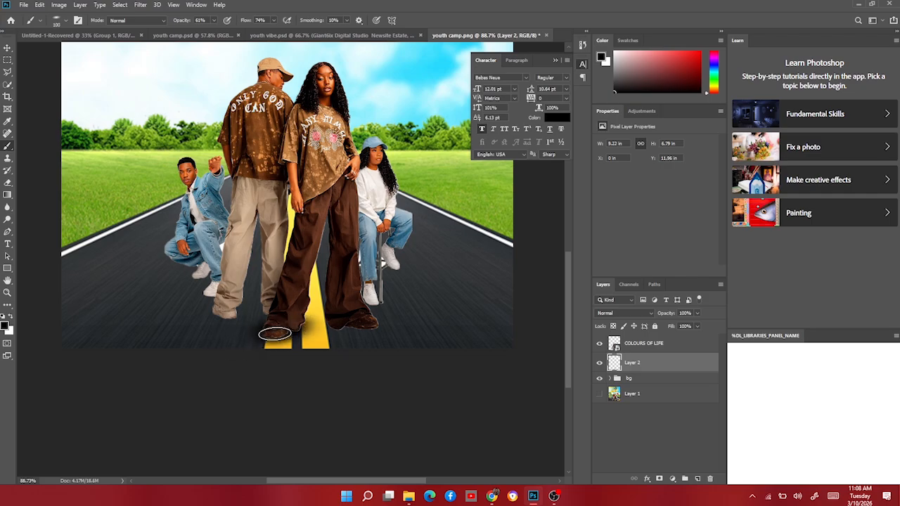
key("bracketright")
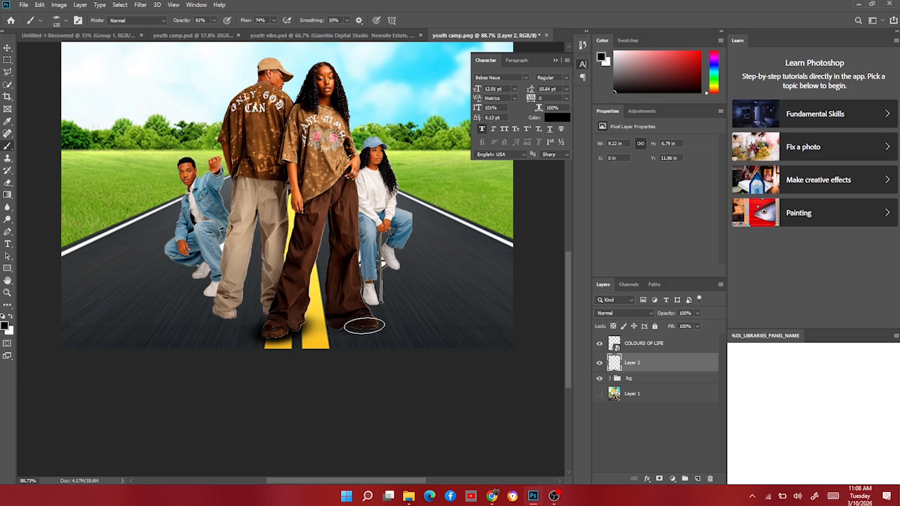
left_click_drag(362, 322, 359, 322)
Paint a smaller soft shadow under the seated girl's shoe with a reduced brush.
key("bracketleft")
key("bracketleft")
key("bracketleft")
key("bracketleft")
key("bracketleft")
key("bracketleft")
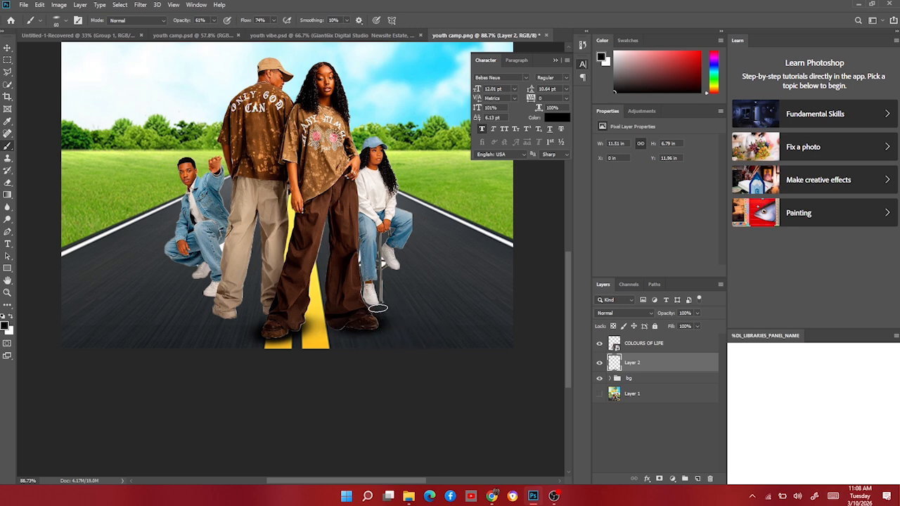
scroll(368, 313, "up", 10)
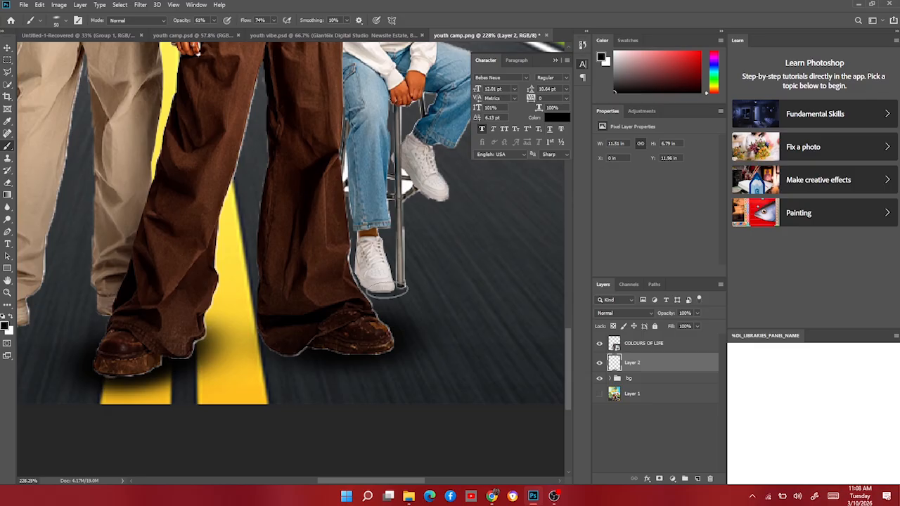
key("bracketleft")
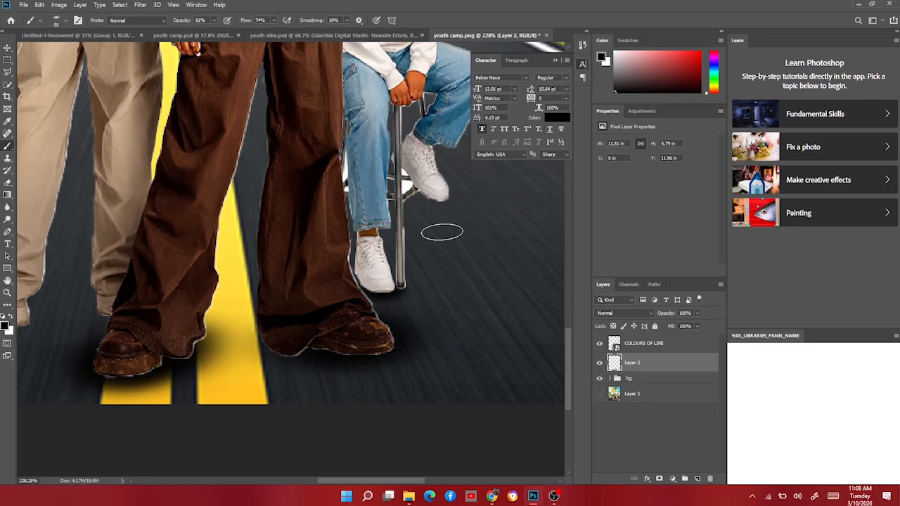
key("bracketleft")
left_click_drag(442, 200, 444, 201)
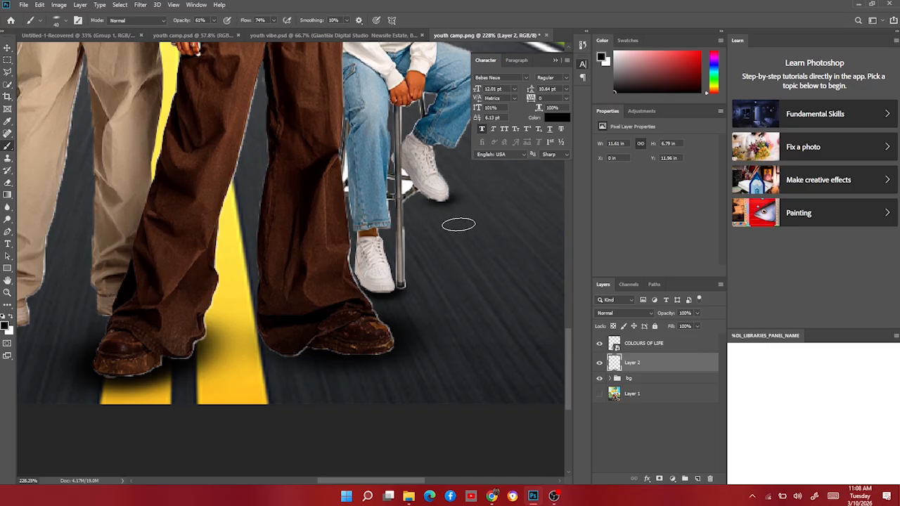
scroll(419, 253, "left", 5)
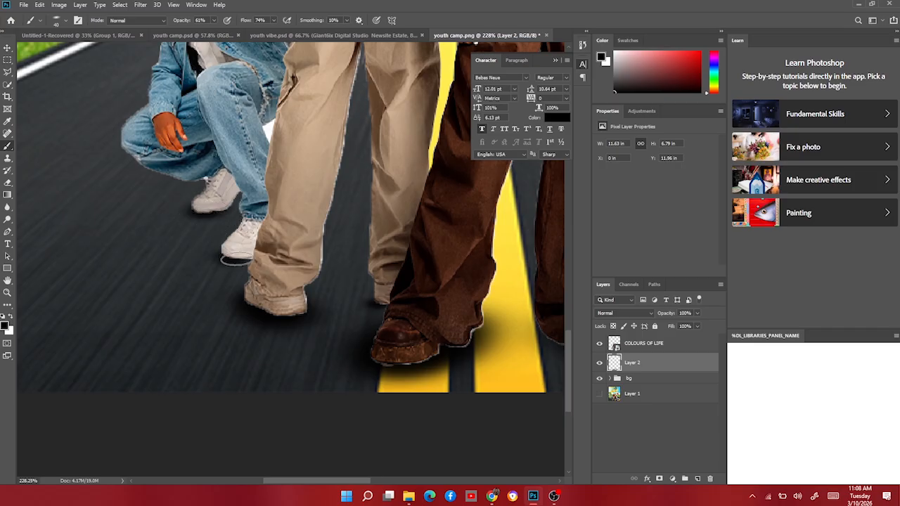
scroll(239, 264, "down", 10)
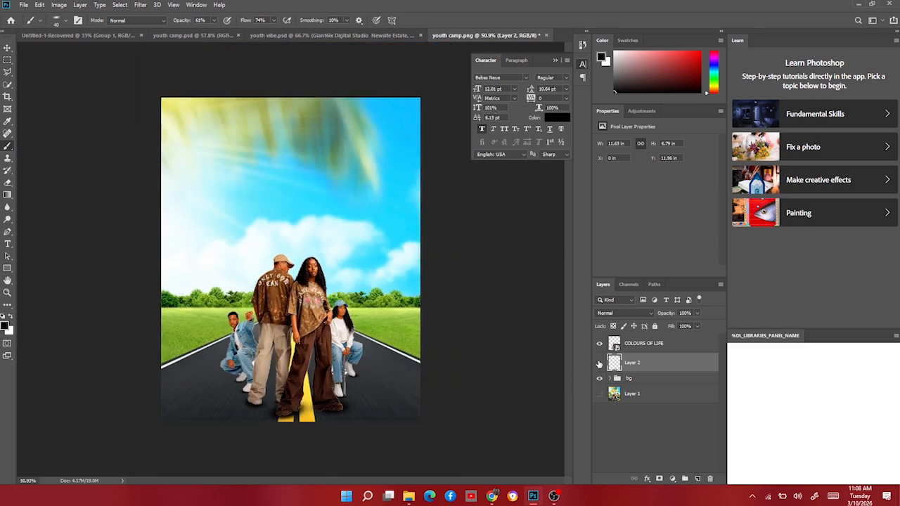
Group the people layer with the shadow layer and name the group pic 1.
left_click(599, 364)
left_click(599, 363)
left_click(8, 48)
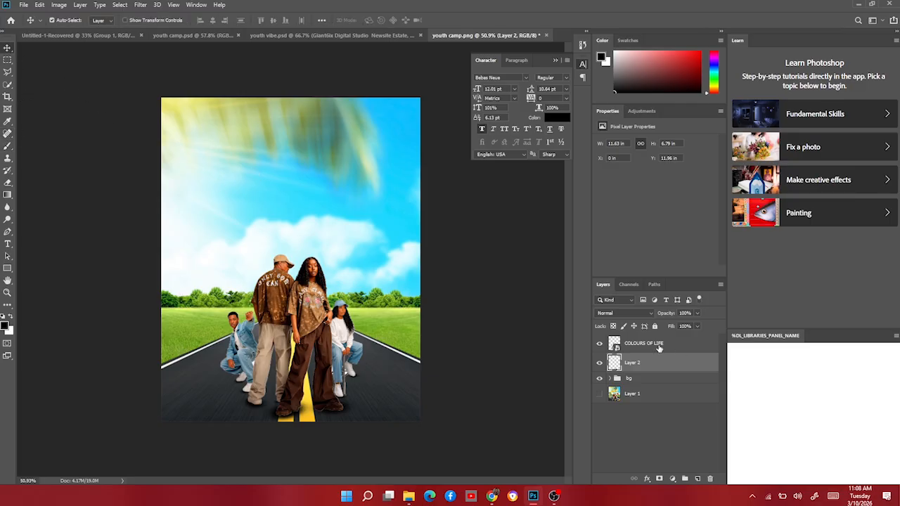
left_click(653, 343, "shift")
key("ctrl+g")
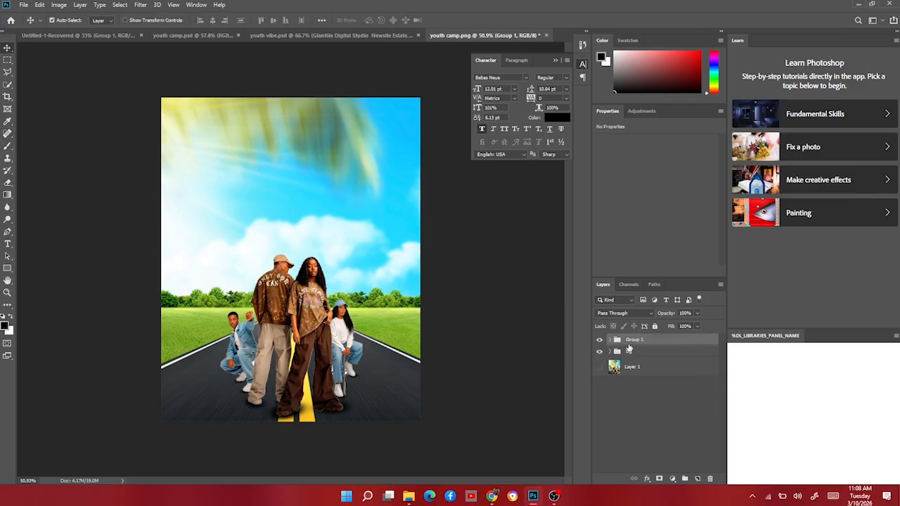
double_click(633, 339)
key("Return")
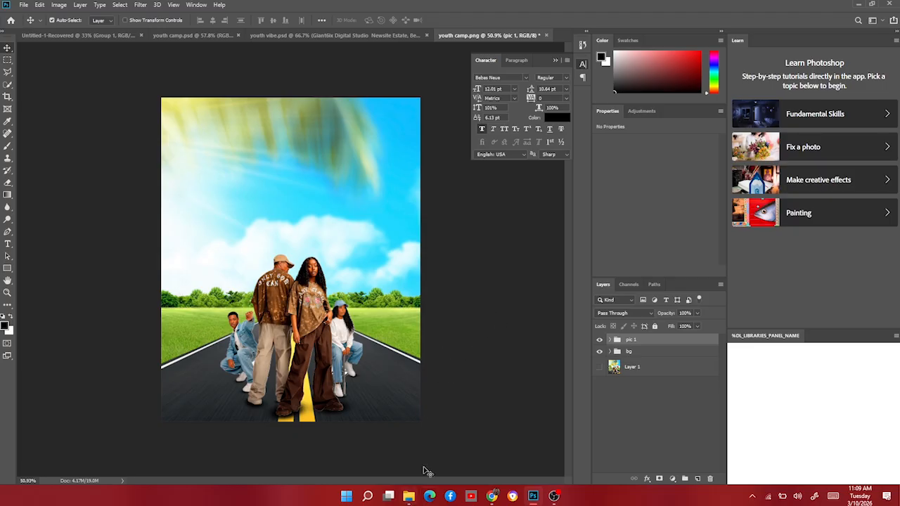
Place pngwing.com (48).png bus image, scale it to about 49% and move it to the road's lower right corner.
left_click(408, 496)
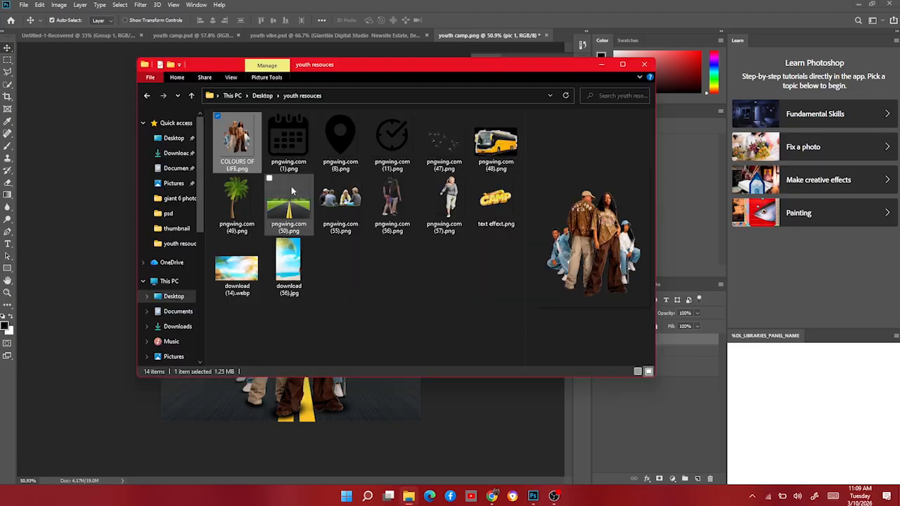
left_click(490, 145)
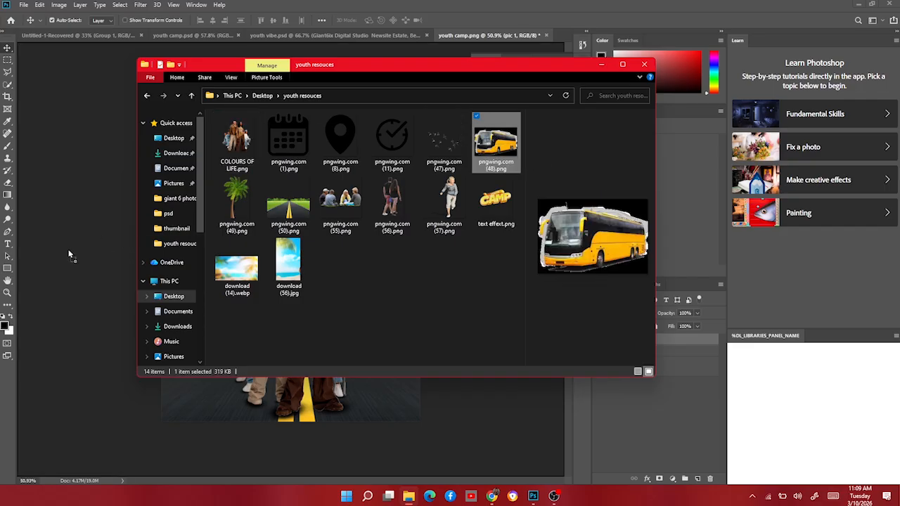
left_click_drag(69, 254, 72, 252)
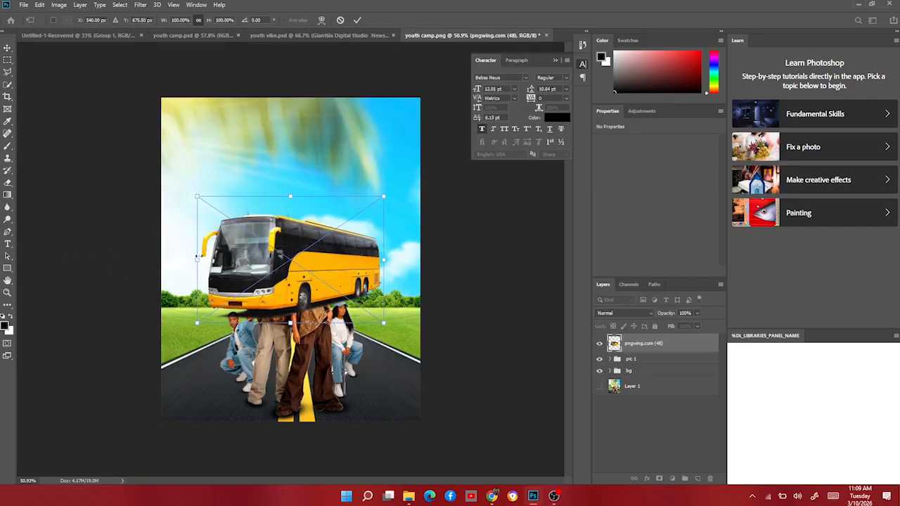
left_click_drag(196, 258, 385, 387)
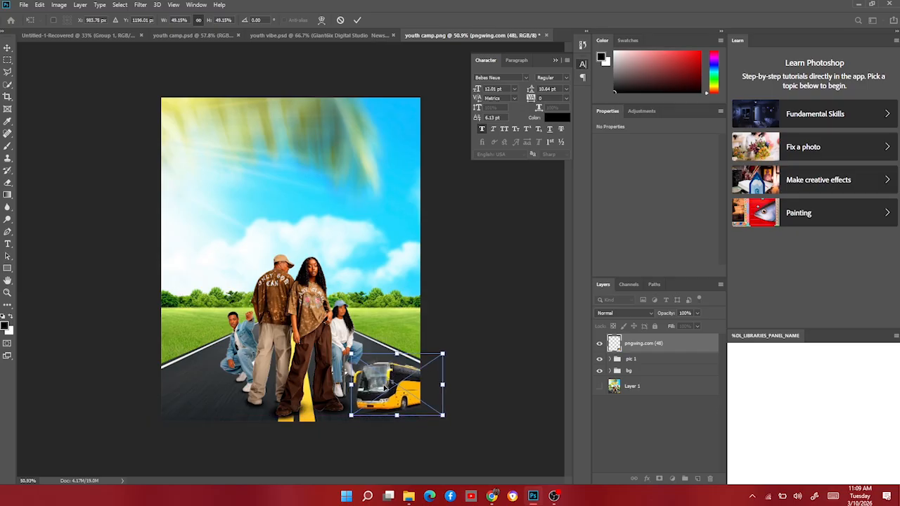
key("Return")
left_click_drag(378, 396, 383, 394)
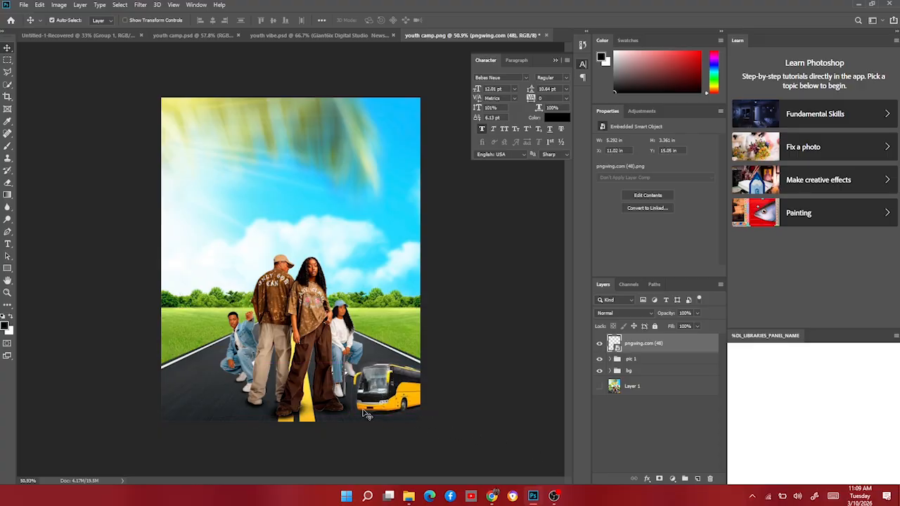
Move the bus layer below the pic 1 group and back above it.
scroll(332, 397, "down", 4)
scroll(332, 397, "up", 4)
left_click_drag(652, 348, 650, 366)
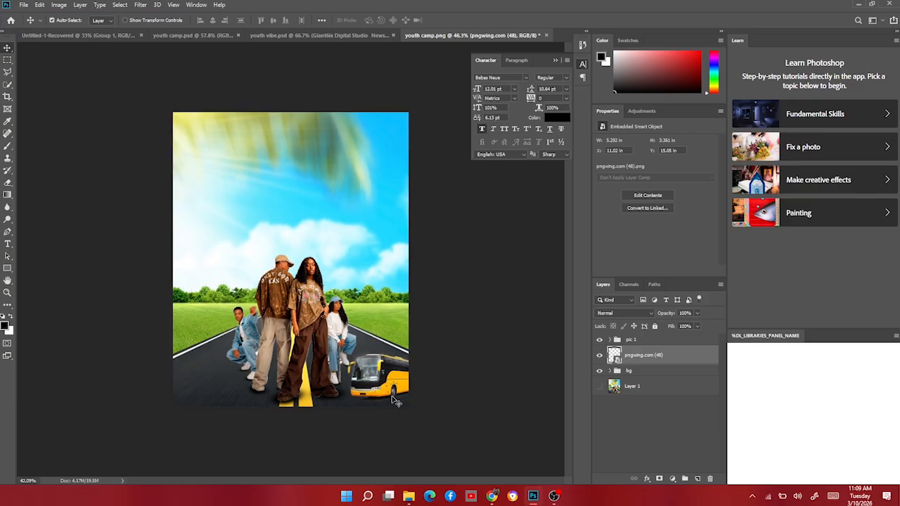
left_click_drag(641, 354, 639, 336)
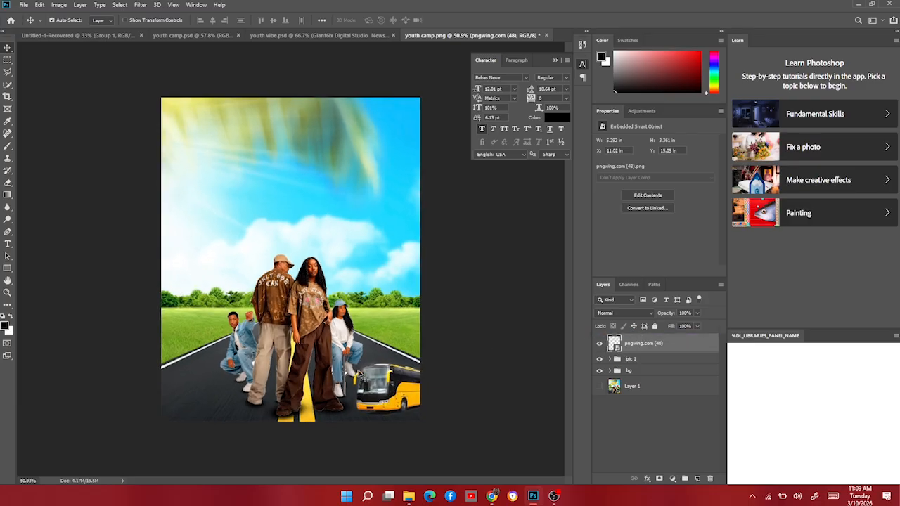
Nudge the bus image slightly to the left on the road.
scroll(377, 383, "up", 4)
scroll(411, 422, "down", 1)
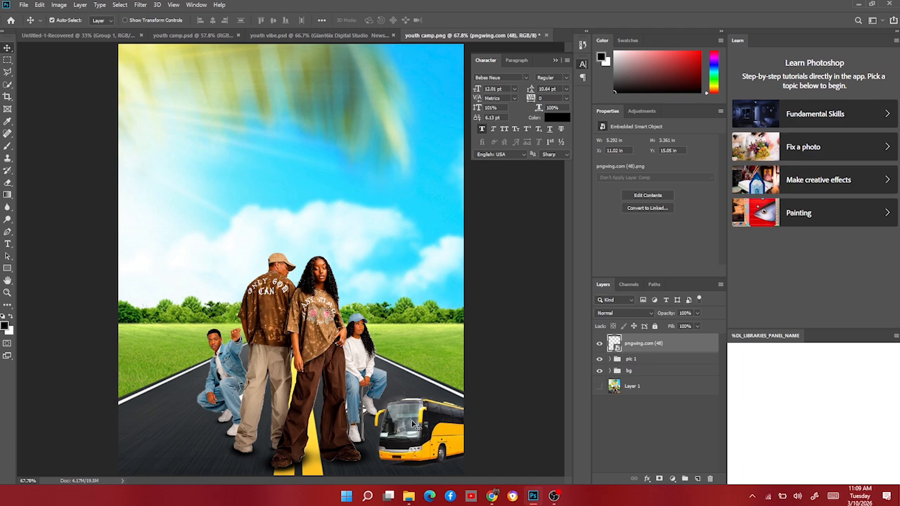
left_click_drag(414, 425, 413, 425)
scroll(391, 360, "down", 2)
scroll(365, 360, "up", 1)
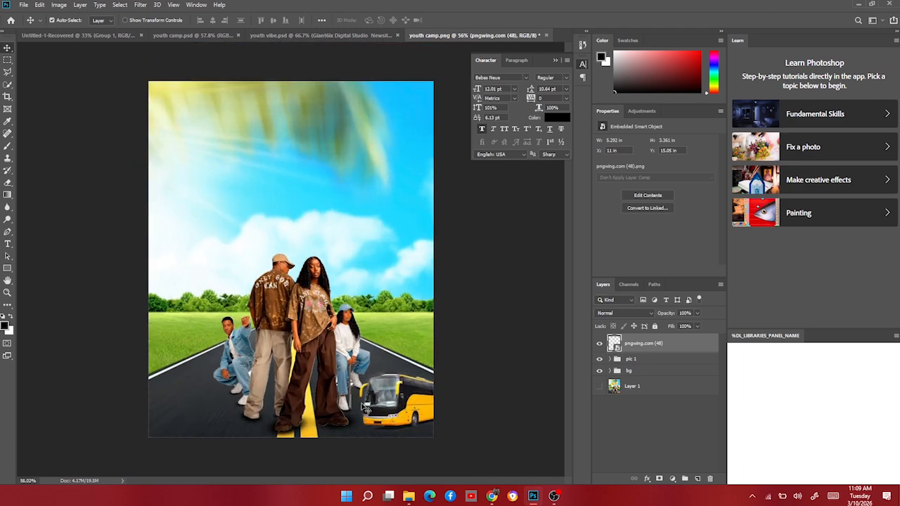
Place text effect.png, scale it to about 83% and position the YOUTH CAMP title in the upper sky.
left_click(408, 495)
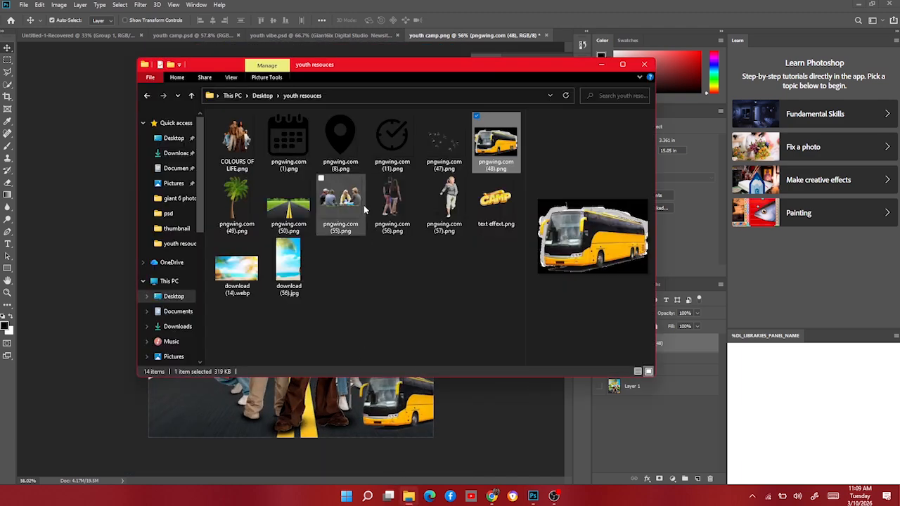
left_click(494, 201)
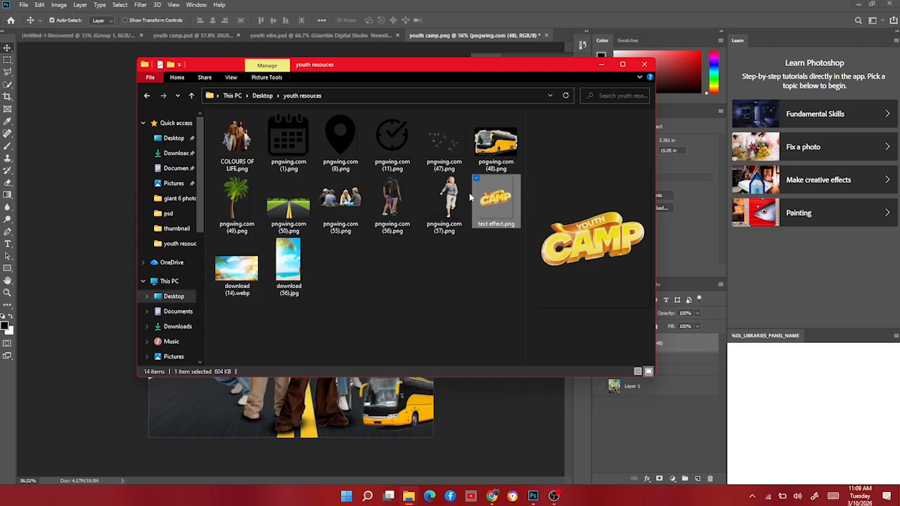
left_click_drag(490, 203, 123, 277)
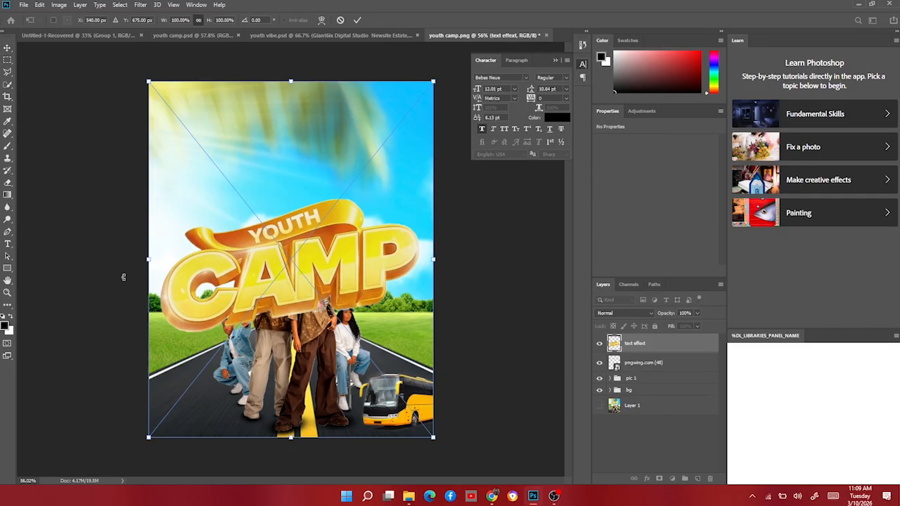
left_click_drag(319, 304, 320, 223)
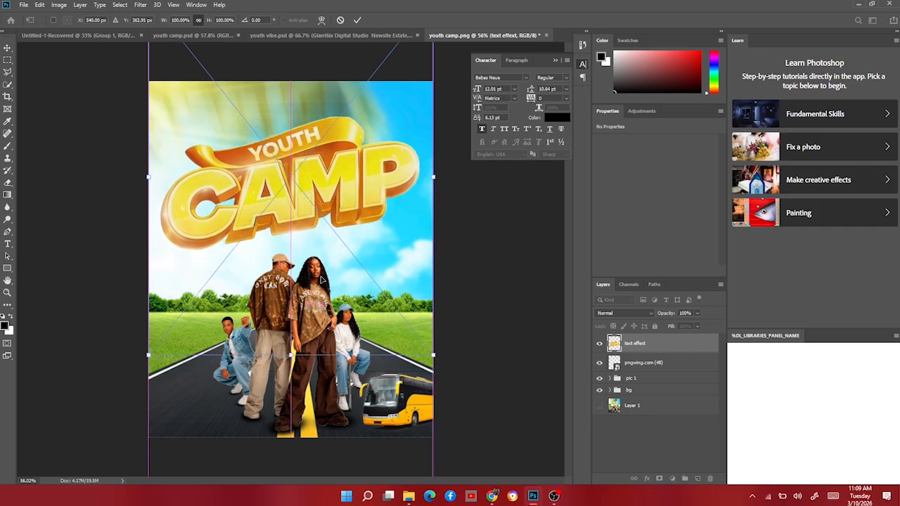
left_click_drag(290, 355, 291, 293)
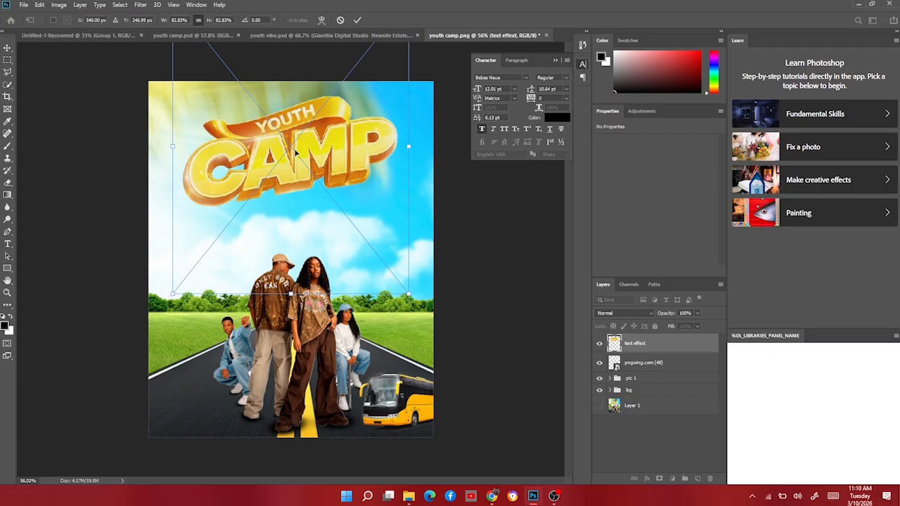
left_click_drag(296, 151, 293, 188)
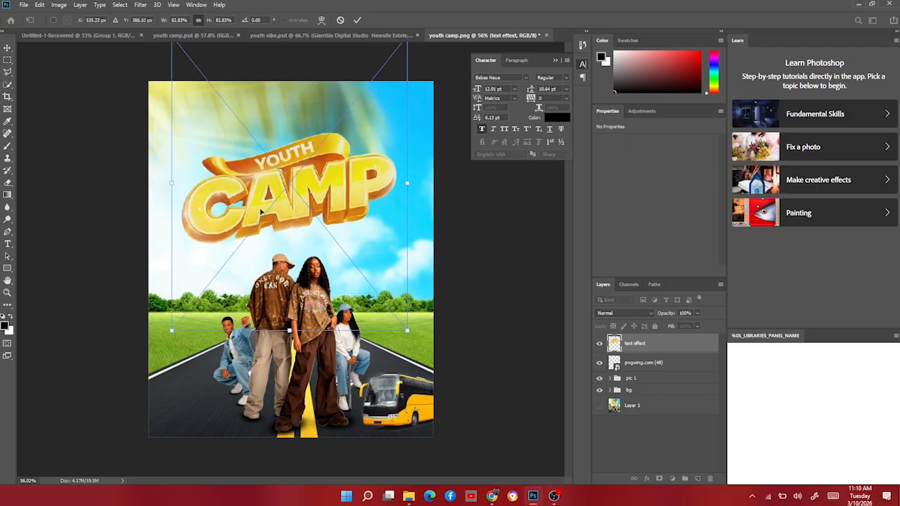
key("Return")
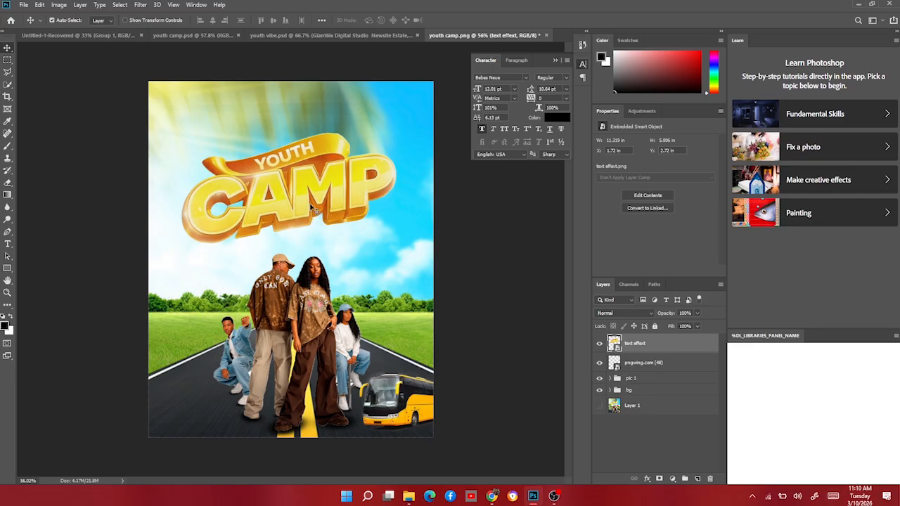
Scale the YOUTH CAMP title down to about 70%, keeping it centred in the sky.
key("ctrl+t")
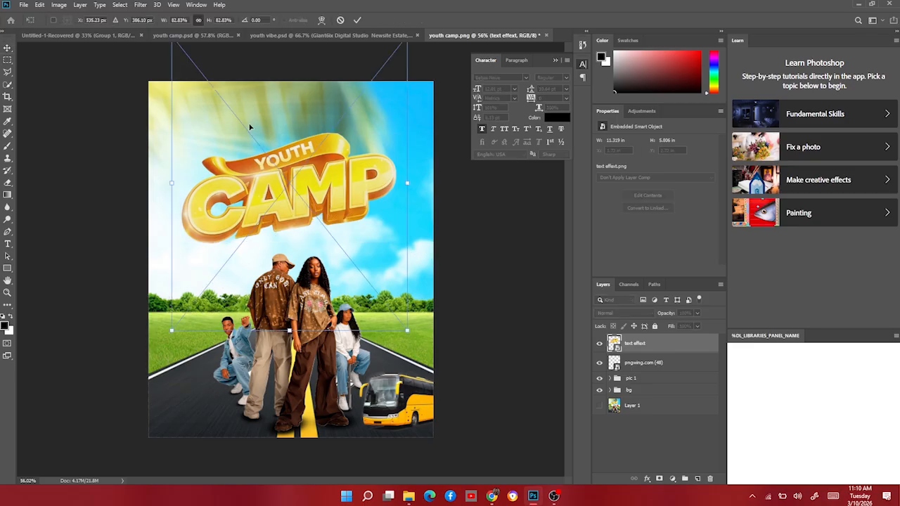
left_click_drag(410, 182, 356, 191)
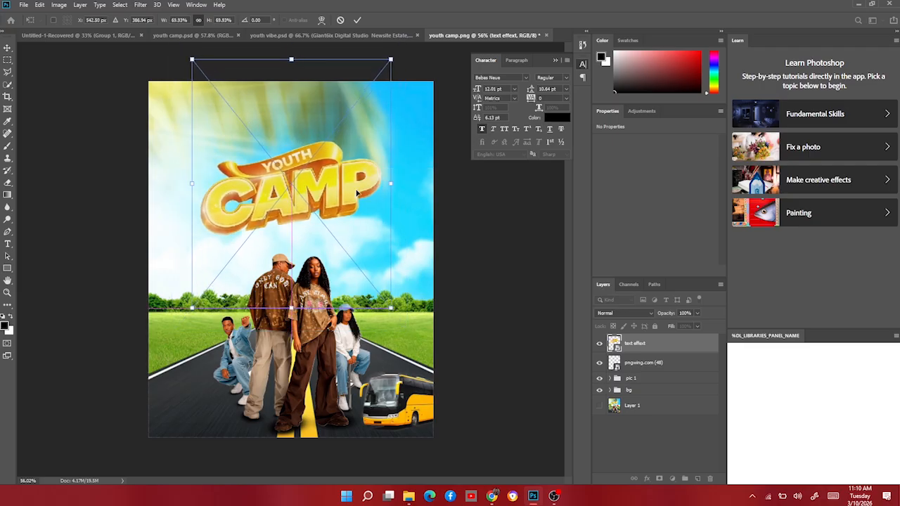
key("Return")
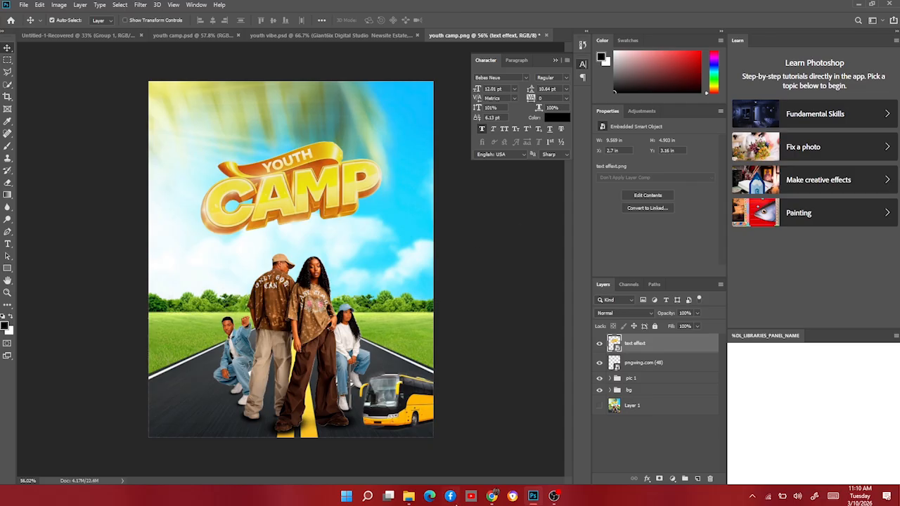
Place pngwing.com (47).png birds in the upper left sky and duplicate them towards the right side.
left_click(408, 496)
left_click(464, 129)
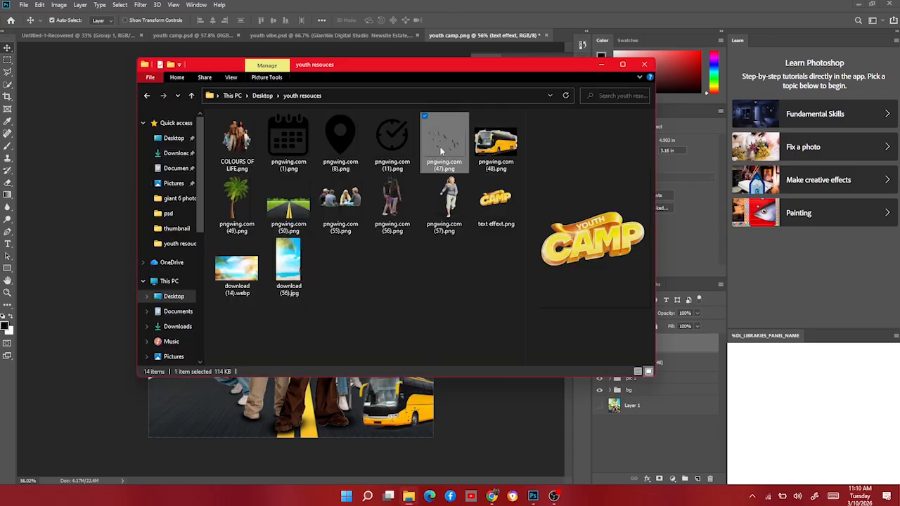
left_click_drag(466, 129, 107, 163)
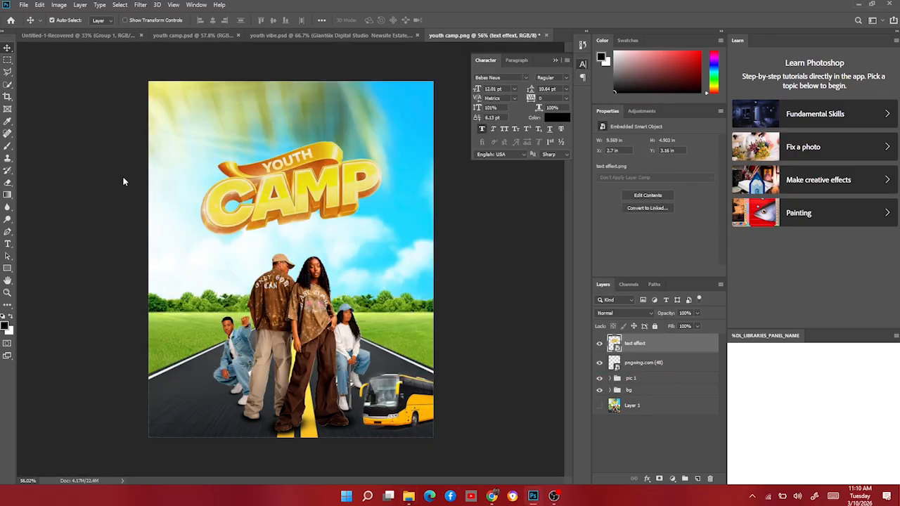
left_click_drag(277, 260, 402, 258)
key("Return")
Flip the duplicated birds horizontally and move them to the right edge of the sky.
key("ctrl+t")
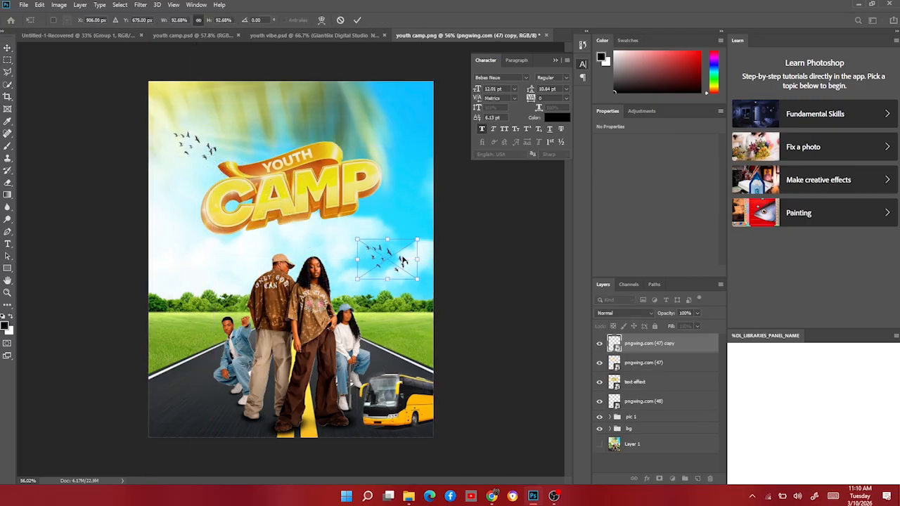
right_click(402, 257)
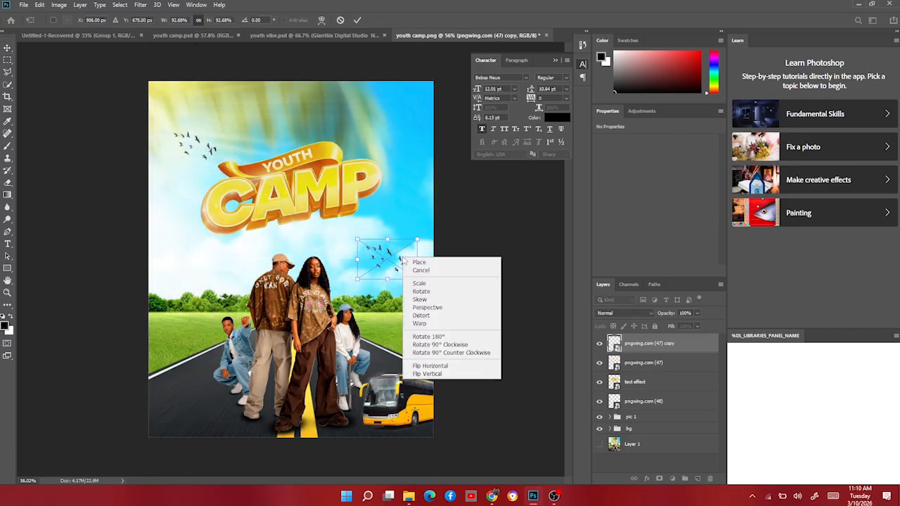
left_click(437, 367)
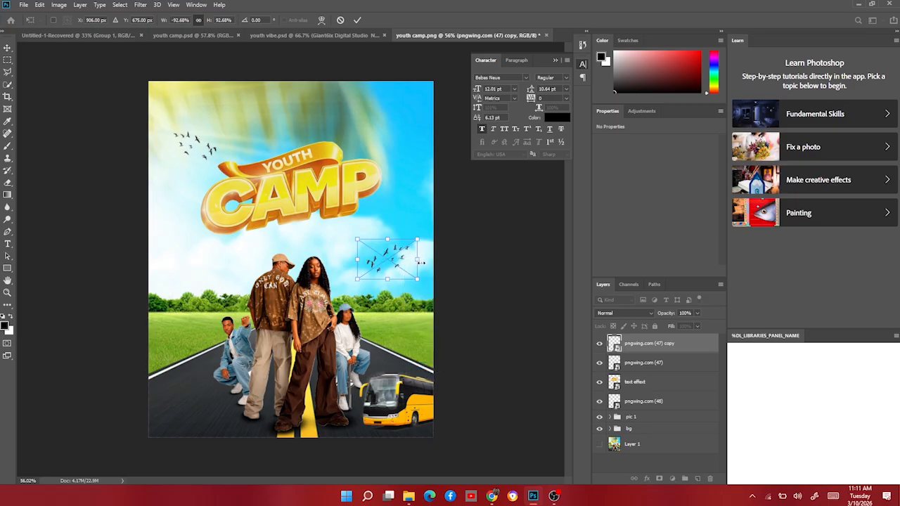
left_click_drag(420, 262, 436, 243)
key("Return")
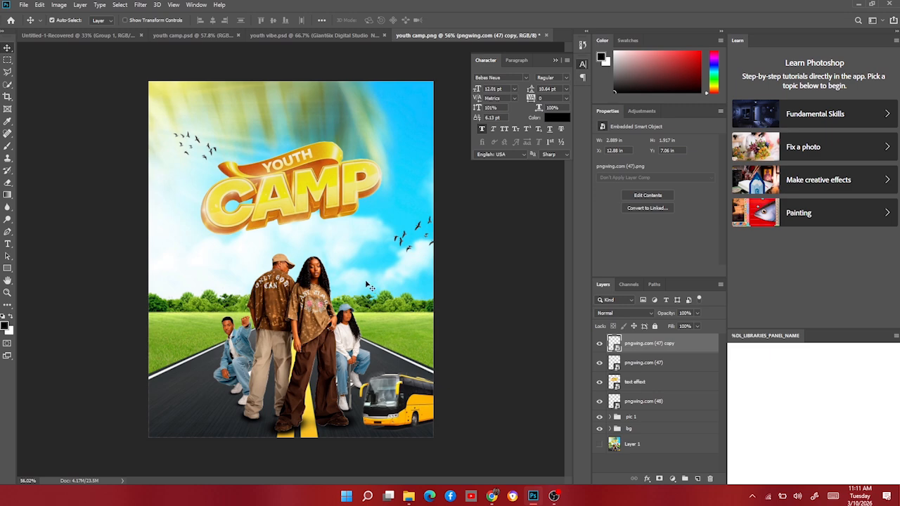
Compare the flyer with the reference designs in the other open documents.
scroll(319, 239, "down", 2)
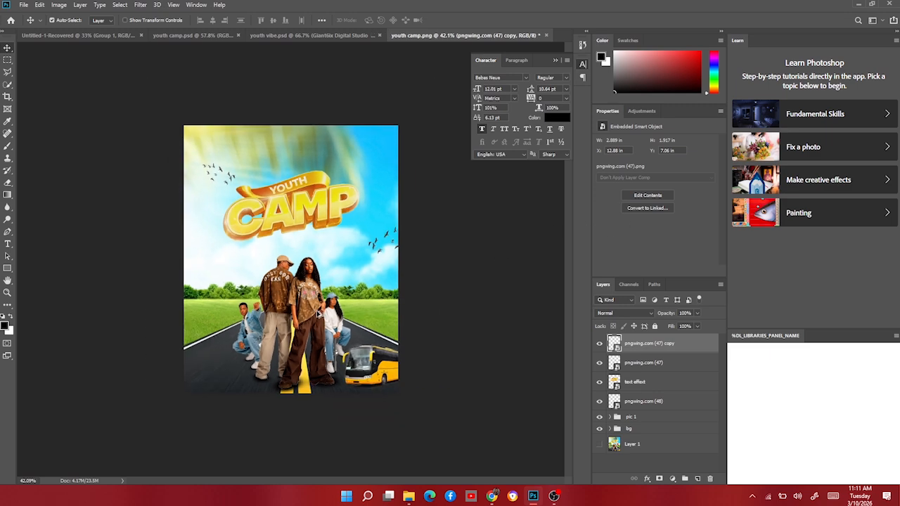
scroll(309, 334, "up", 3)
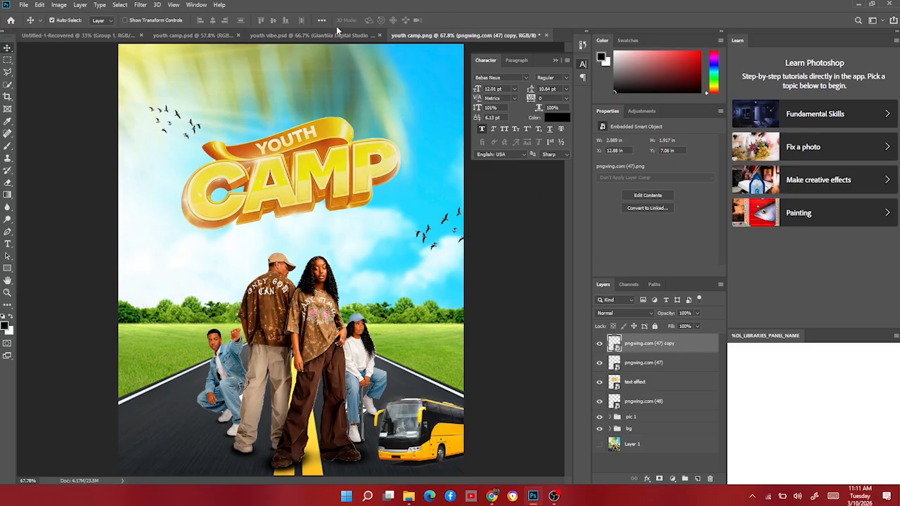
left_click(294, 35)
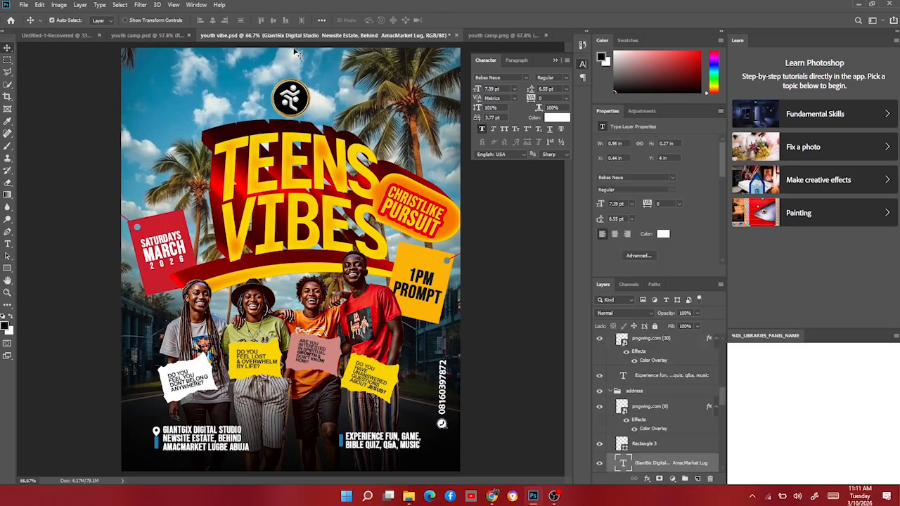
left_click(154, 35)
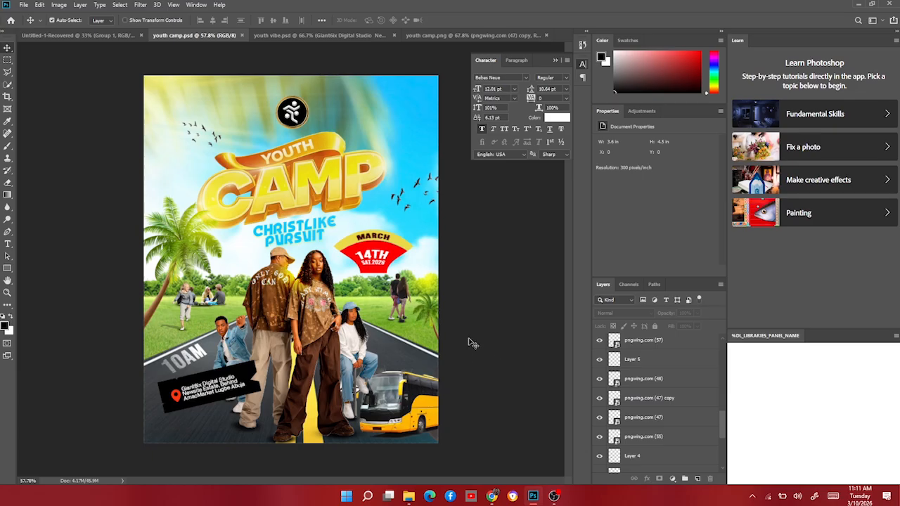
left_click(516, 36)
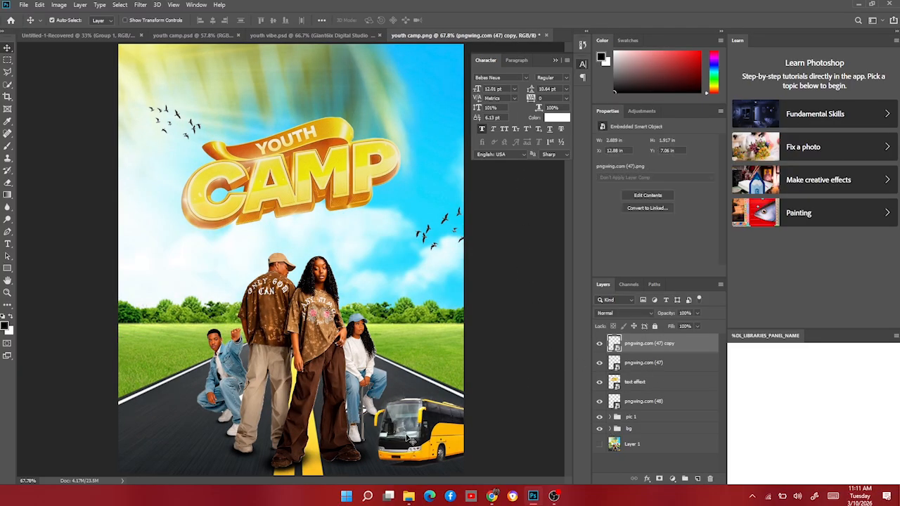
Place pngwing.com (56).png walking couple, scale it to about 5% and set it on the grass right of the road.
left_click(409, 497)
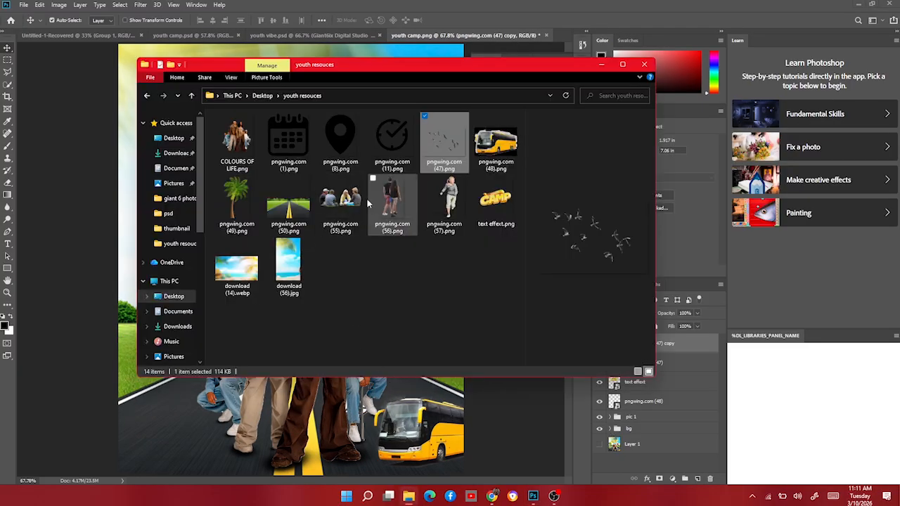
left_click(390, 200)
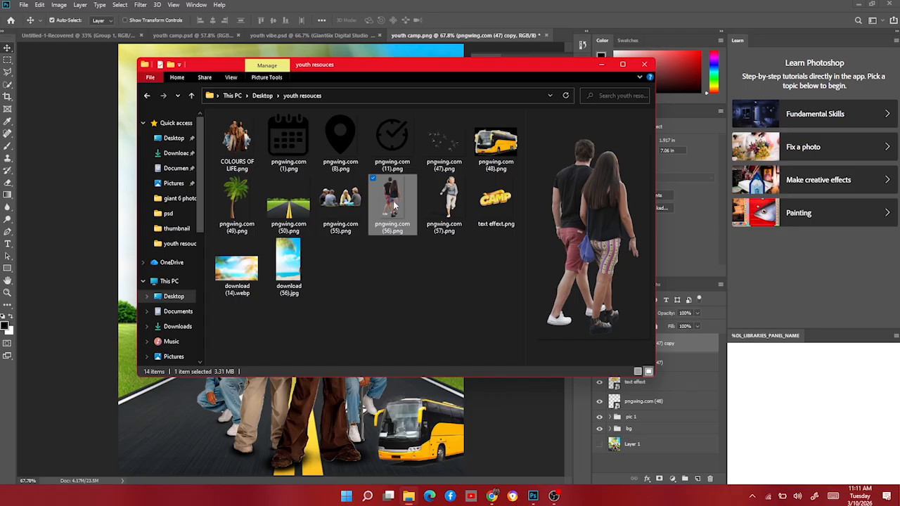
left_click_drag(395, 204, 101, 263)
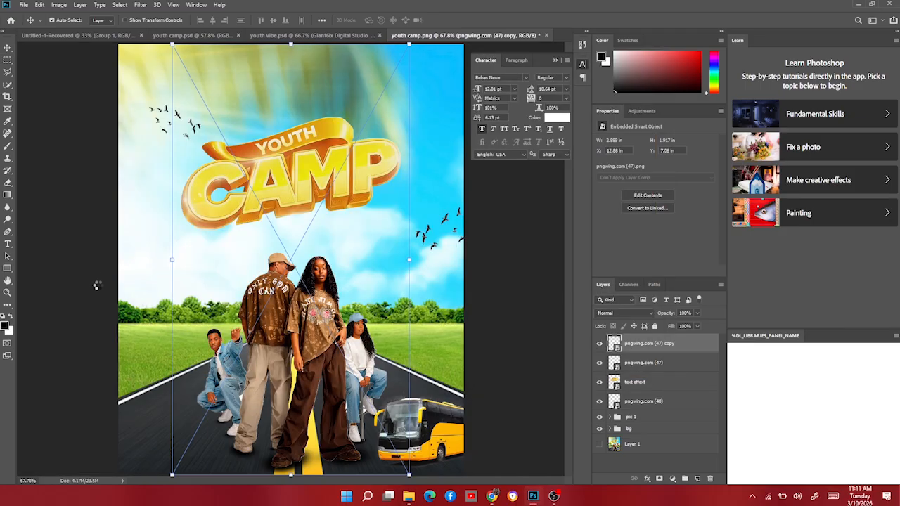
left_click_drag(174, 260, 419, 324)
left_click_drag(418, 284, 422, 339)
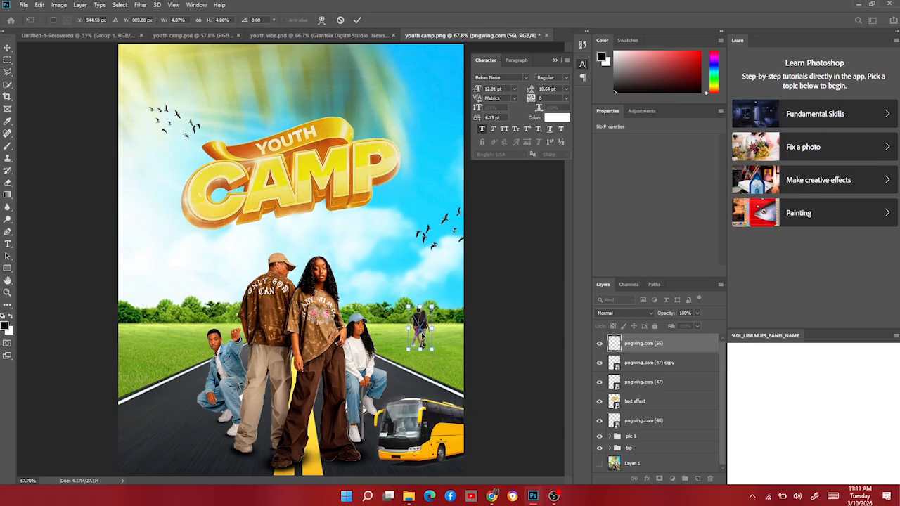
key("Return")
Add a new layer and paint a soft shadow under the walking couple's feet with a small brush.
scroll(428, 385, "up", 4)
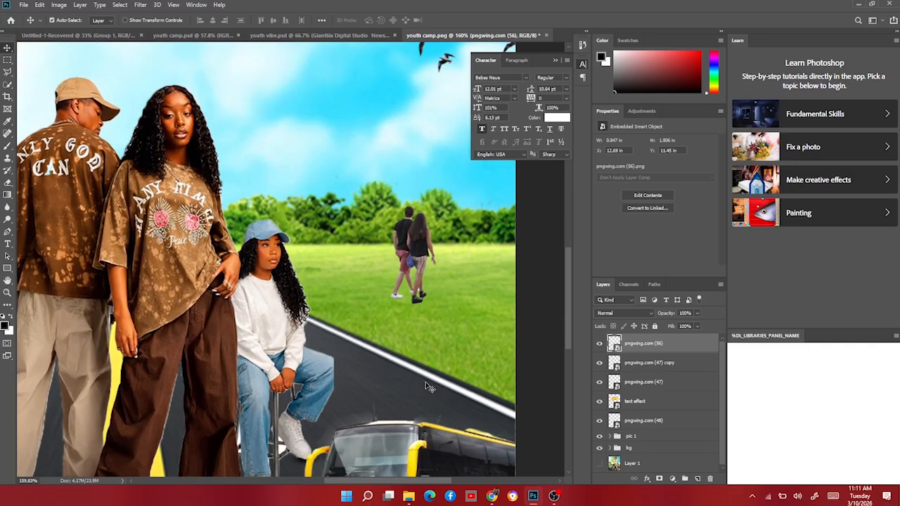
scroll(426, 383, "up", 4)
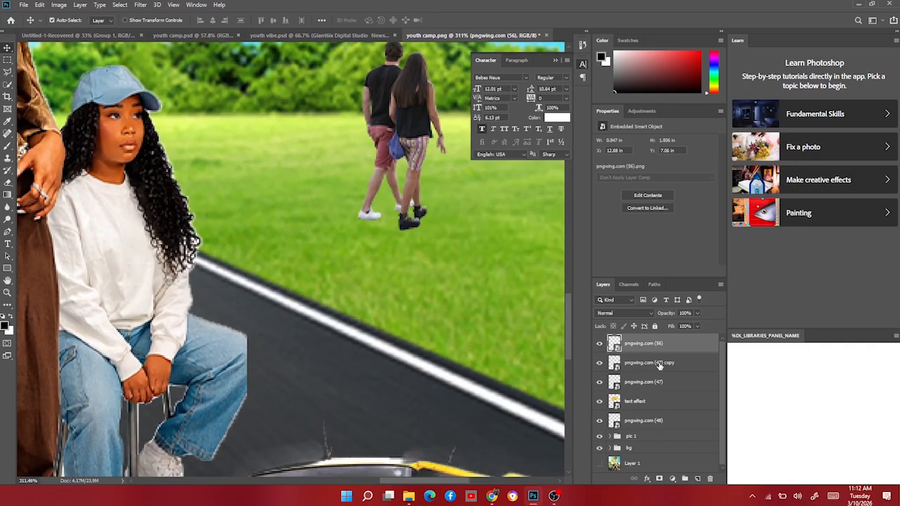
left_click(658, 362)
left_click(697, 478)
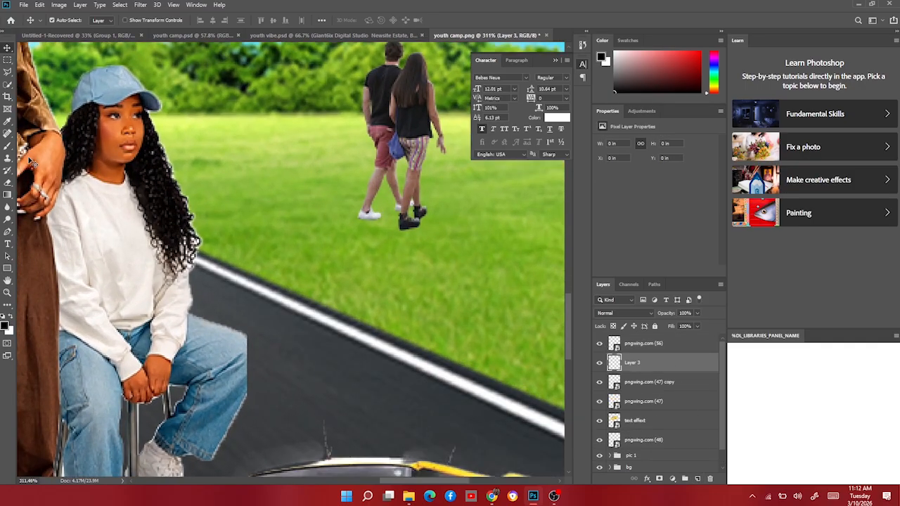
left_click(8, 146)
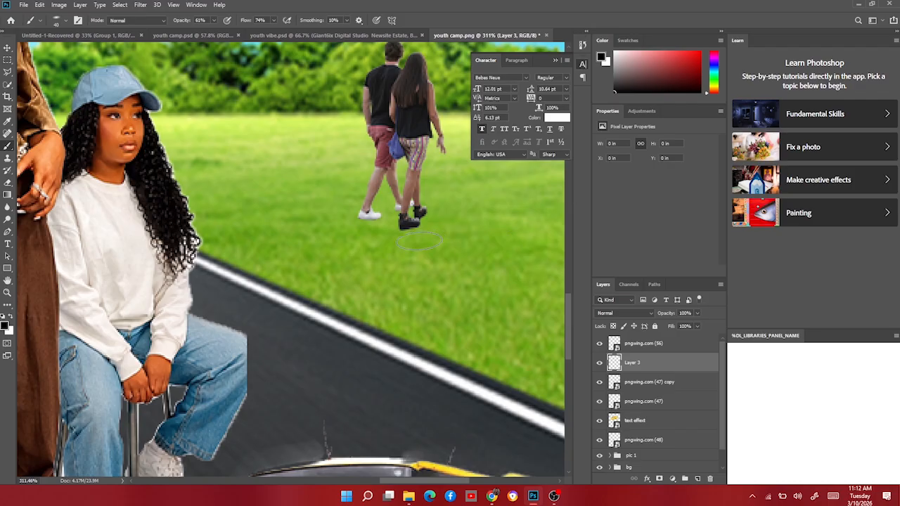
key("bracketleft")
key("bracketleft")
key("bracketleft")
key("bracketleft")
left_click(411, 229)
key("bracketleft")
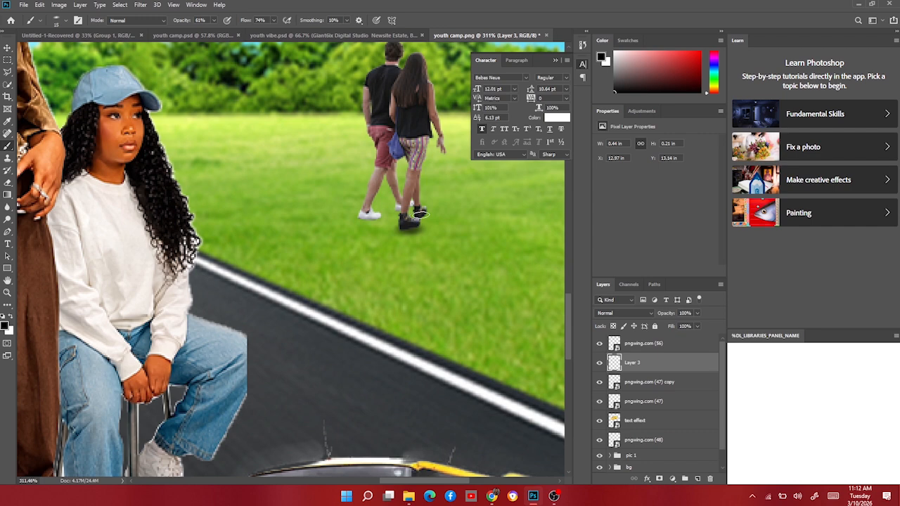
left_click(422, 212)
key("bracketright")
left_click(410, 228)
left_click(369, 218)
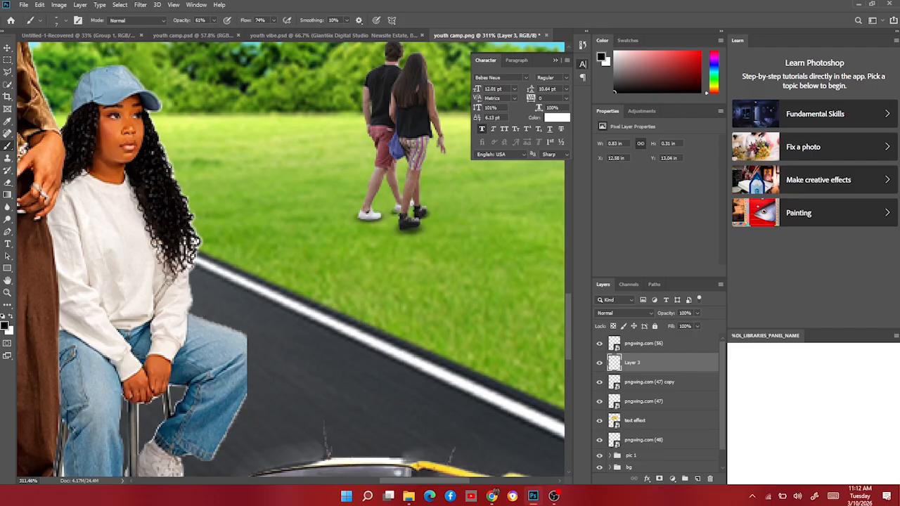
left_click(396, 212)
scroll(411, 242, "down", 8)
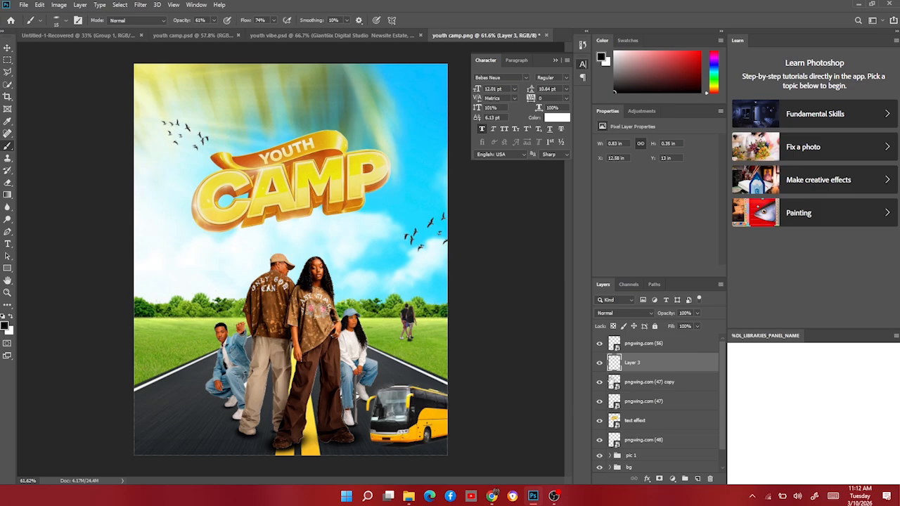
Group the walking couple layer with its shadow layer.
left_click(600, 363)
left_click(600, 362)
left_click(648, 348, "shift")
key("ctrl+g")
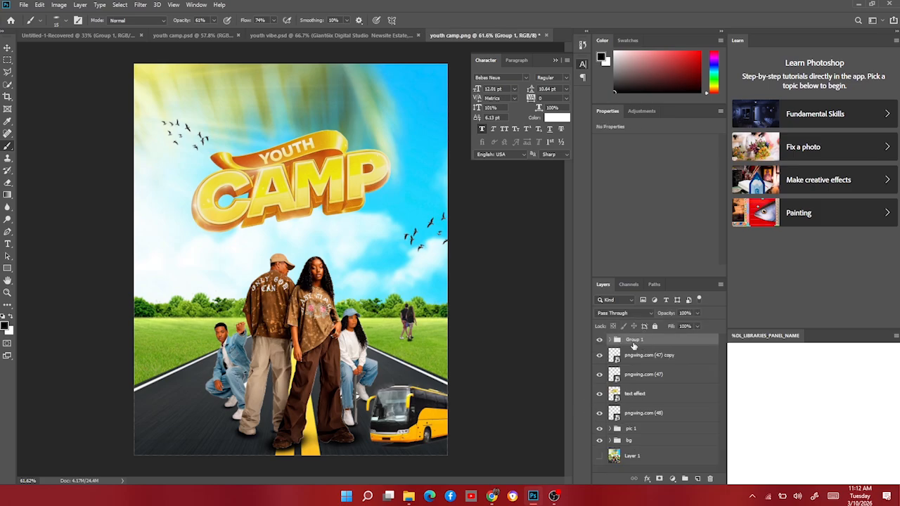
Rename the walking couple's group to pic 2.
type("c 2")
key("Return")
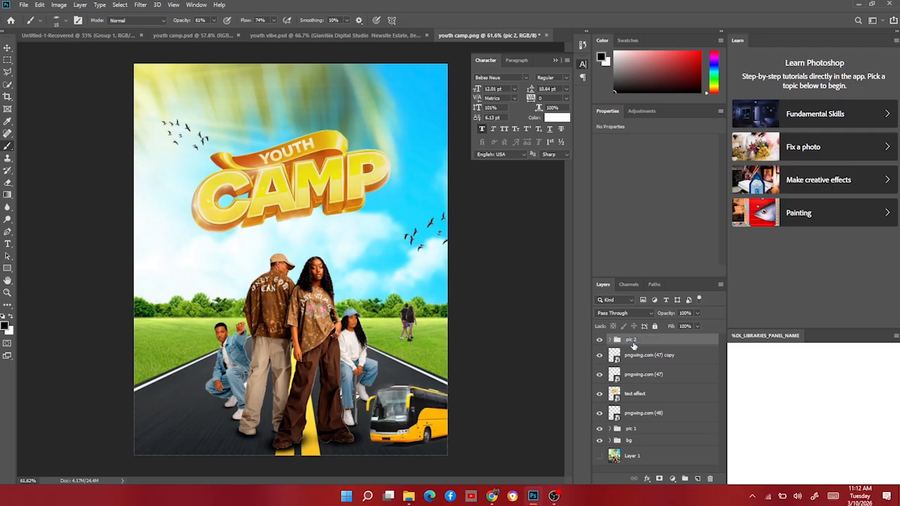
Place pngwing.com (55).png sitting group, scale it to about 12% and set it on the grass left of the road.
left_click(600, 340)
left_click(408, 496)
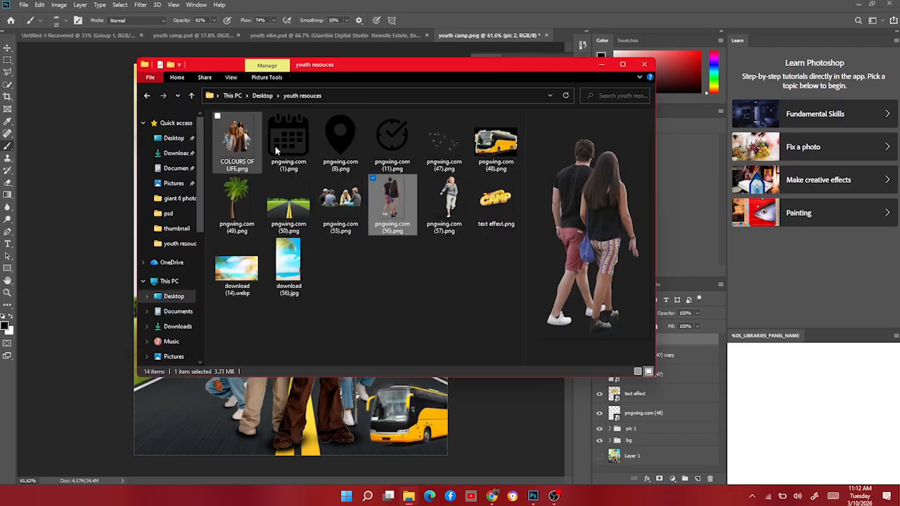
left_click(348, 202)
left_click_drag(348, 202, 117, 322)
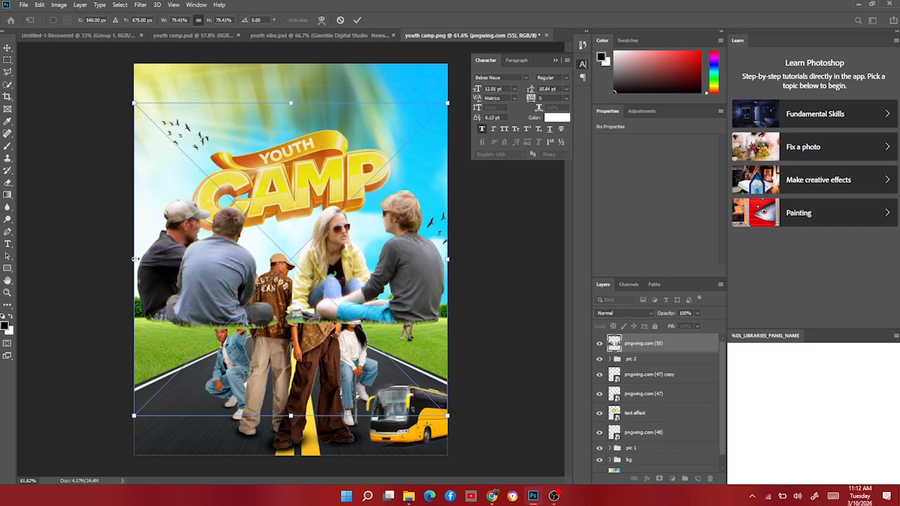
left_click_drag(134, 259, 203, 325)
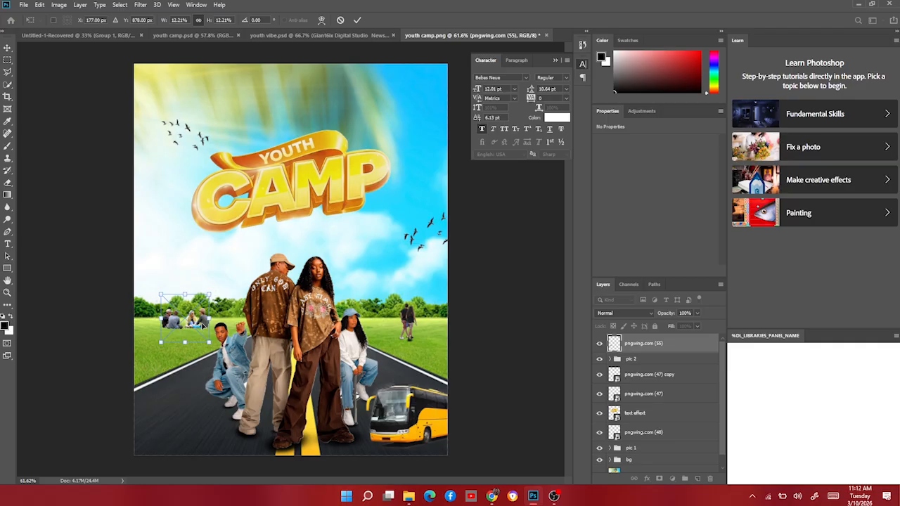
left_click_drag(191, 321, 196, 319)
key("Return")
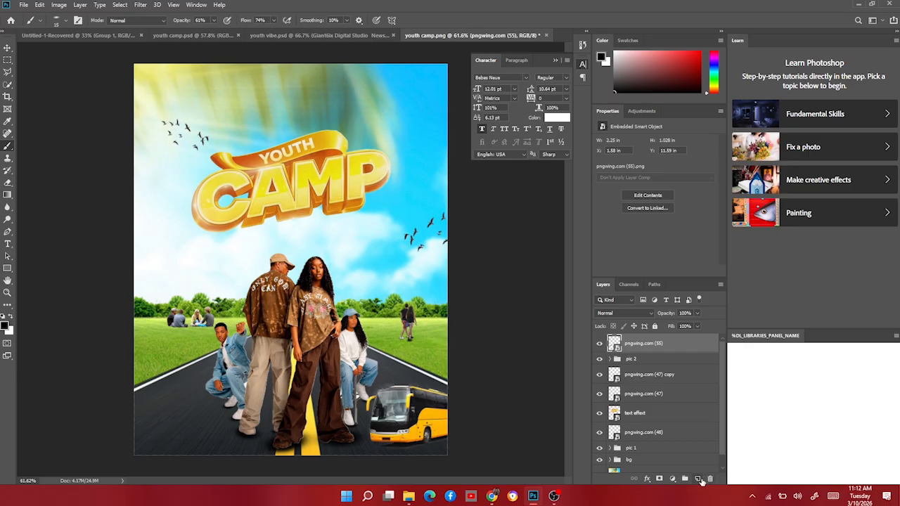
Add a new layer beneath the sitting group and paint a soft shadow under them with the brush.
left_click(700, 479)
left_click_drag(653, 344, 641, 358)
left_click(599, 343)
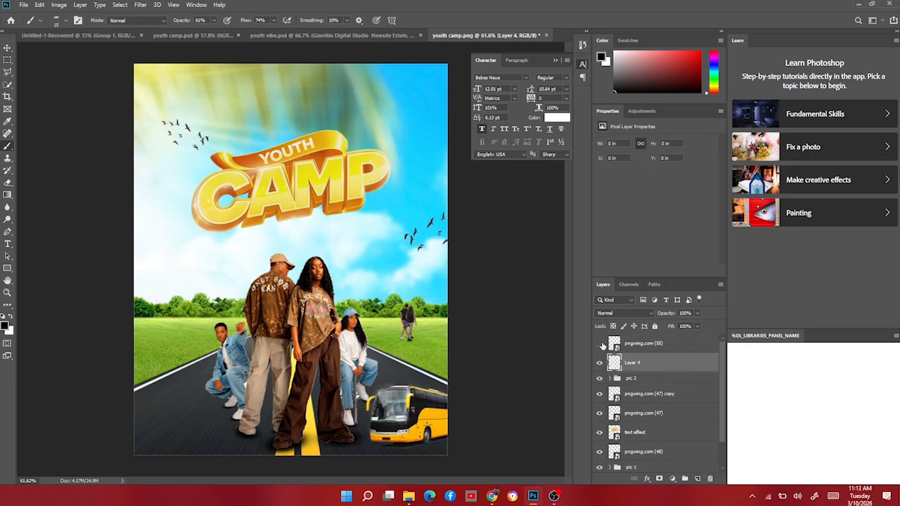
left_click(599, 343)
scroll(164, 320, "up", 5)
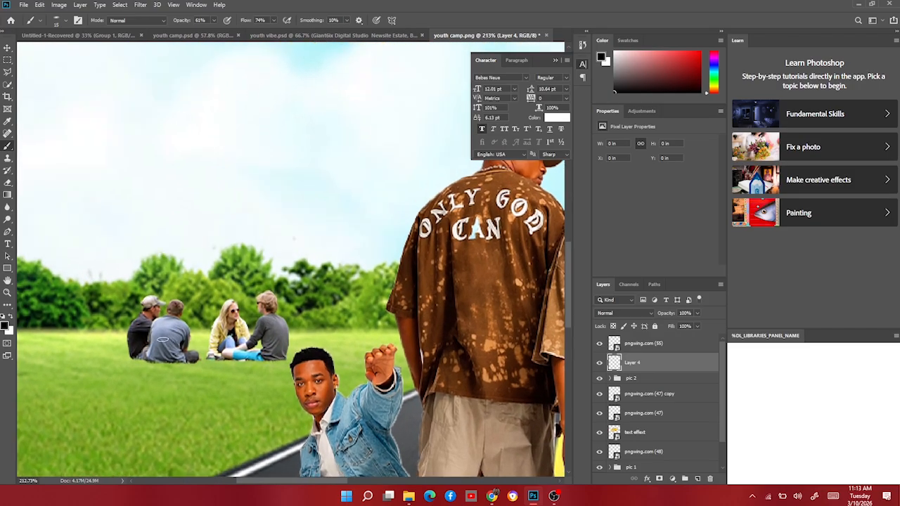
scroll(168, 362, "down", 2)
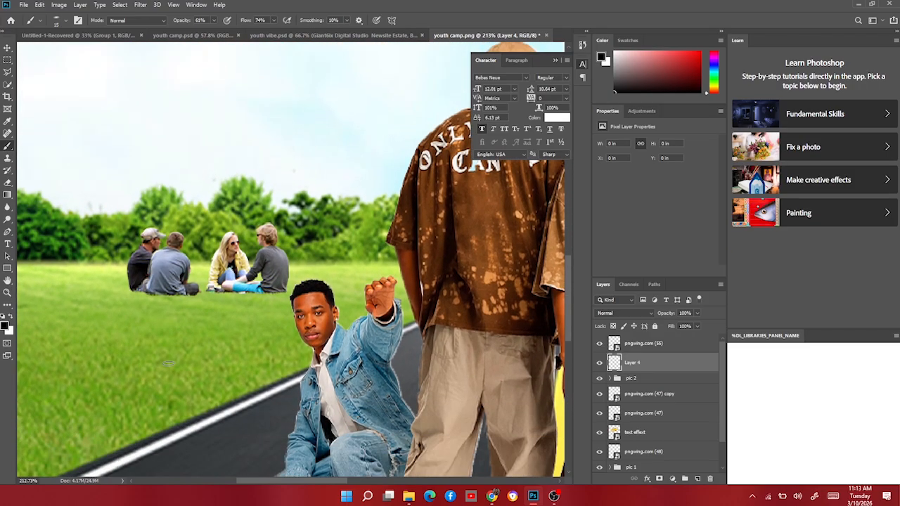
key("bracketright")
key("bracketright")
key("bracketright")
key("bracketright")
key("bracketright")
key("bracketright")
key("bracketright")
key("bracketright")
left_click_drag(147, 296, 258, 298)
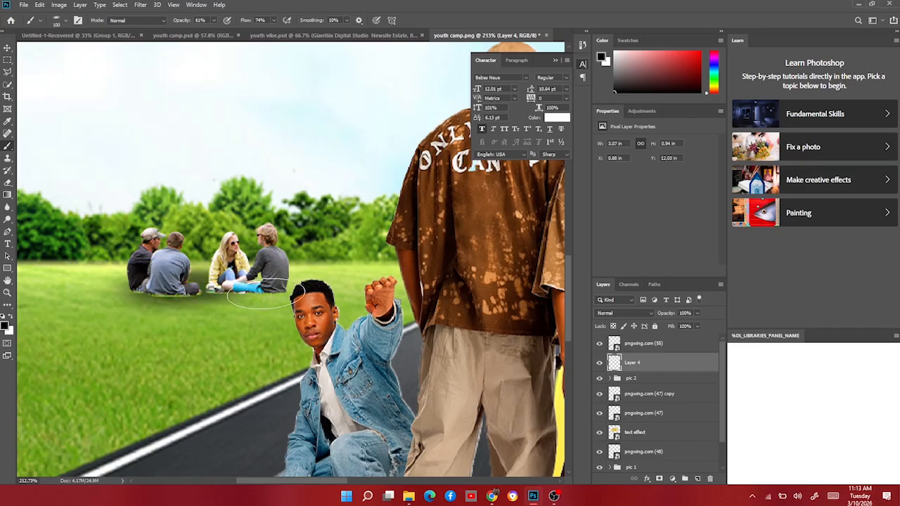
key("ctrl+z")
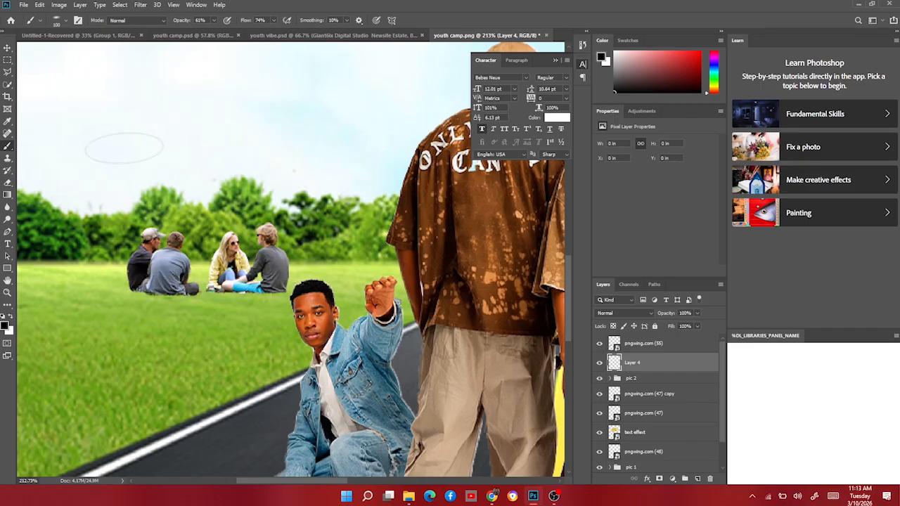
left_click(67, 21)
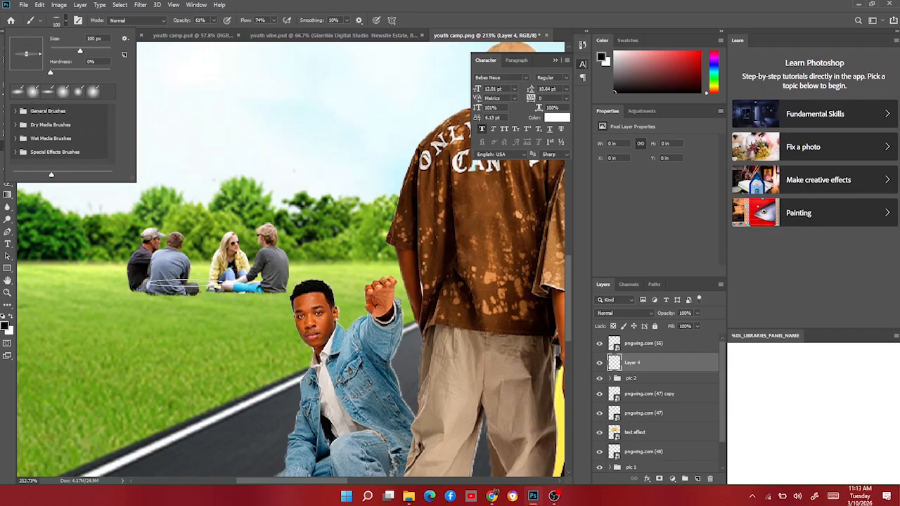
left_click(165, 293)
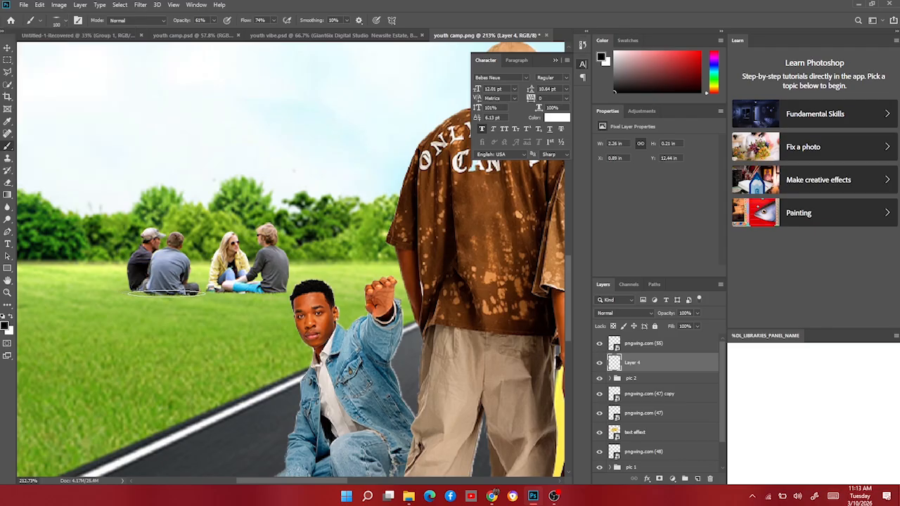
left_click_drag(186, 294, 268, 293)
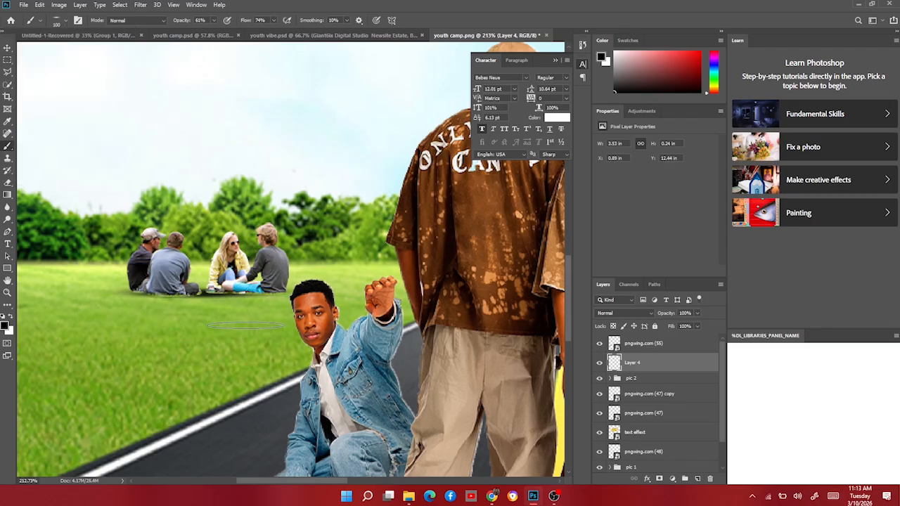
scroll(229, 314, "down", 10)
key("ctrl+0")
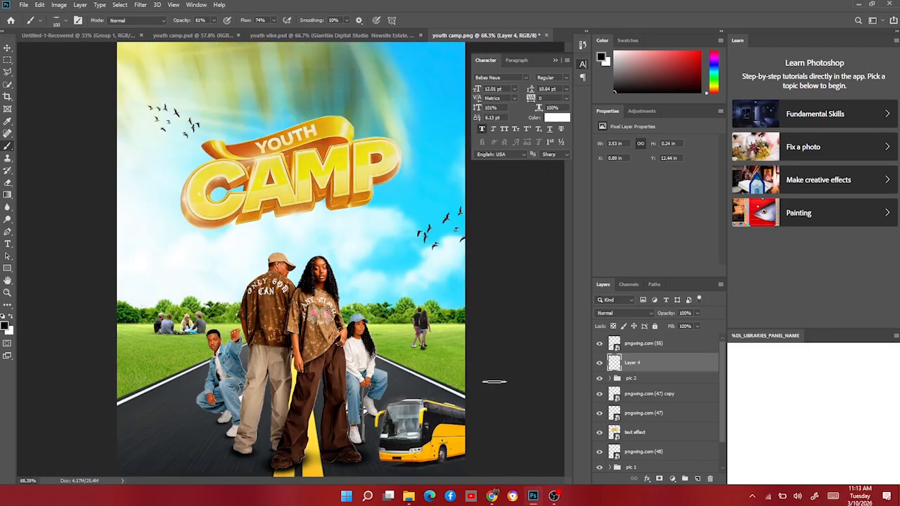
Group the sitting group with its shadow layer and rename the group pic 3.
left_click(599, 363)
left_click(600, 364)
left_click(647, 347, "shift")
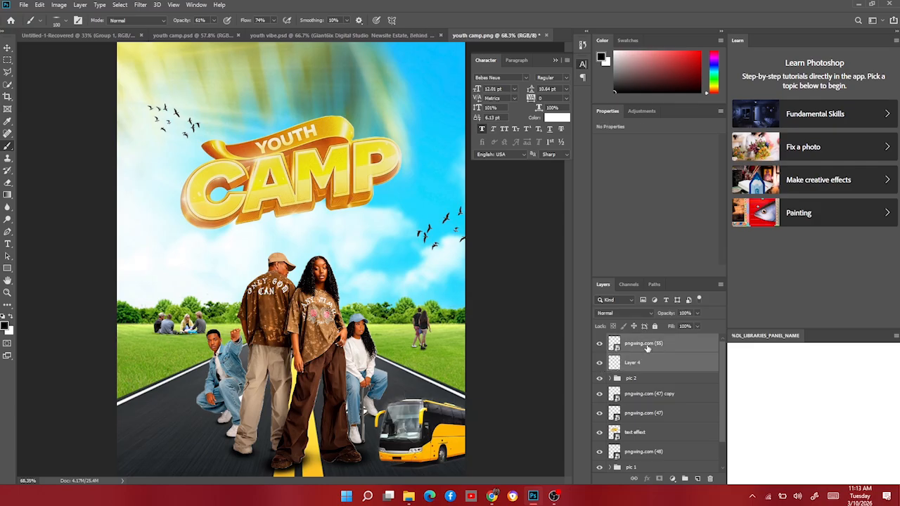
key("ctrl+g")
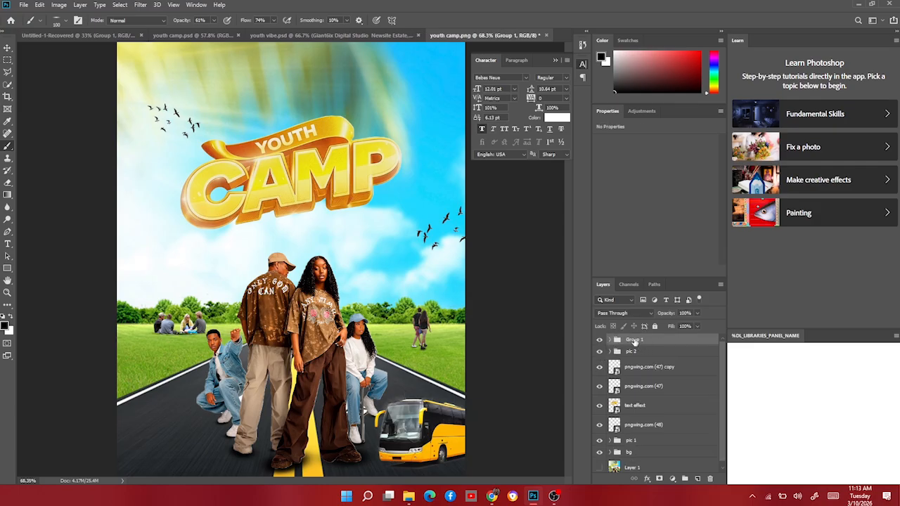
double_click(633, 339)
type("pic 3")
key("Return")
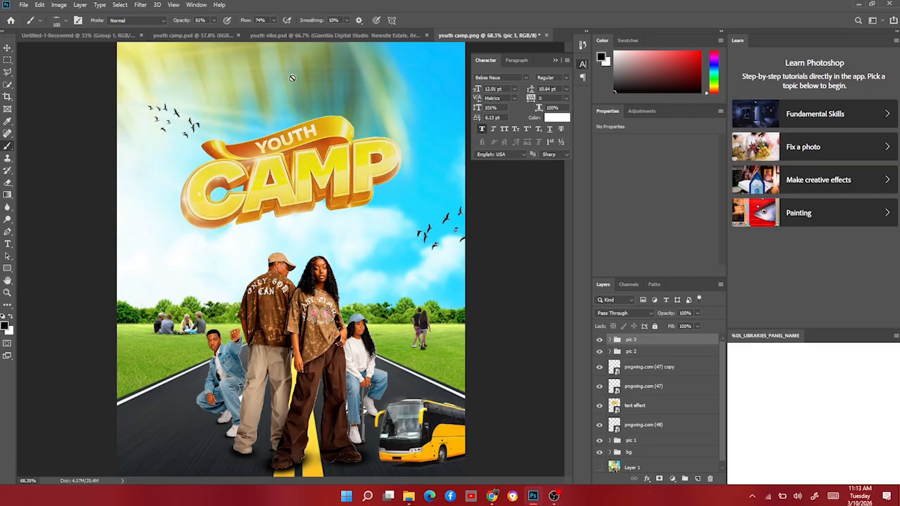
Place pngwing.com (57).png running girl, scale it to about 26% and set it on the grass left of the road.
left_click(8, 49)
left_click(408, 496)
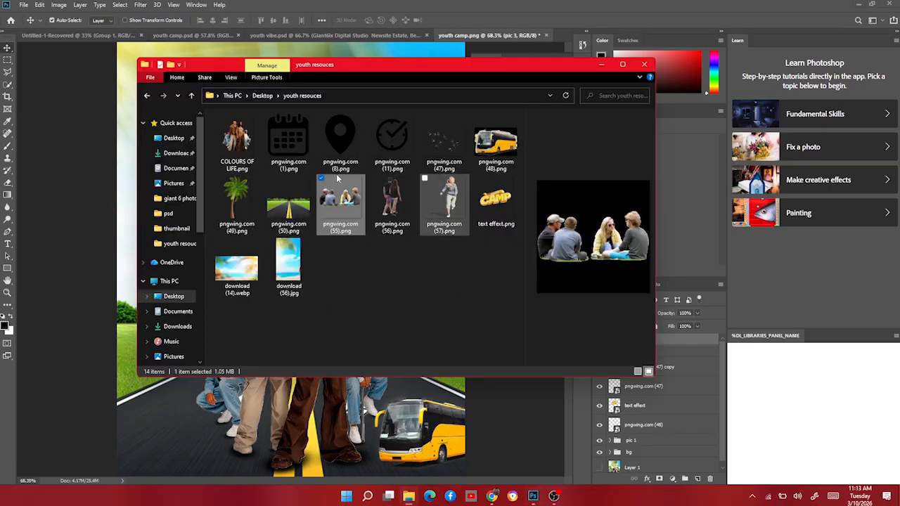
left_click(459, 209)
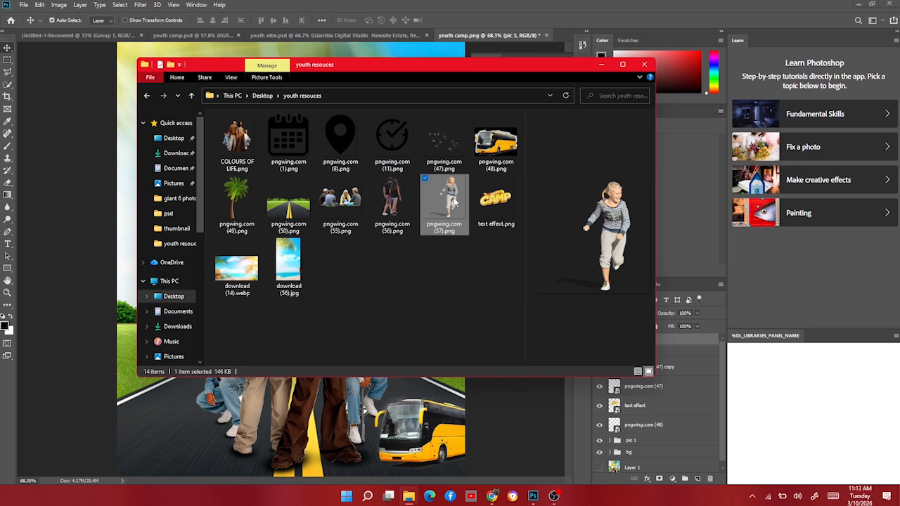
left_click(94, 293)
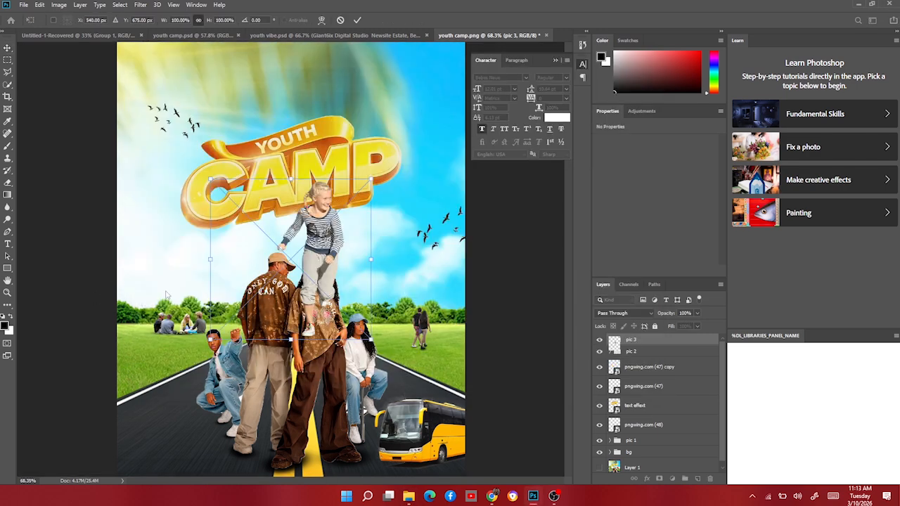
left_click_drag(210, 260, 169, 336)
left_click_drag(160, 303, 160, 313)
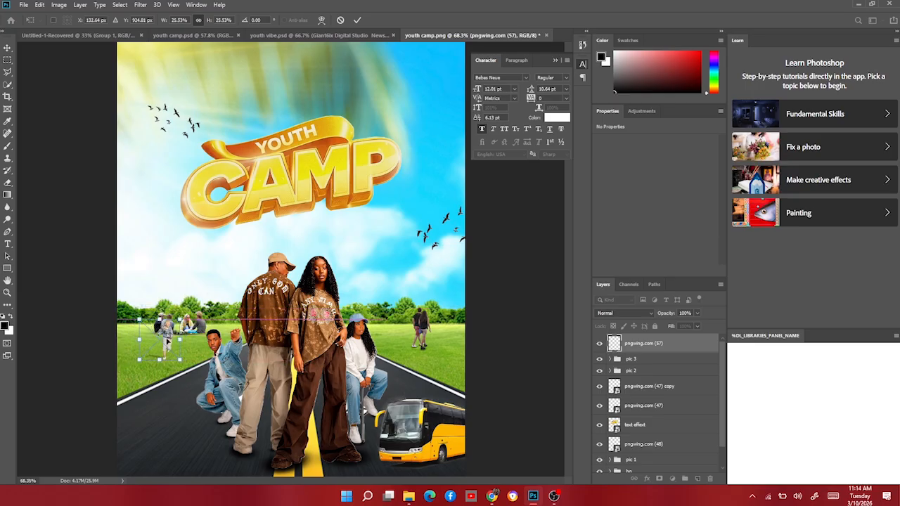
key("Return")
Add a new layer beneath the running girl and paint a small soft shadow at her feet.
scroll(156, 384, "up", 5)
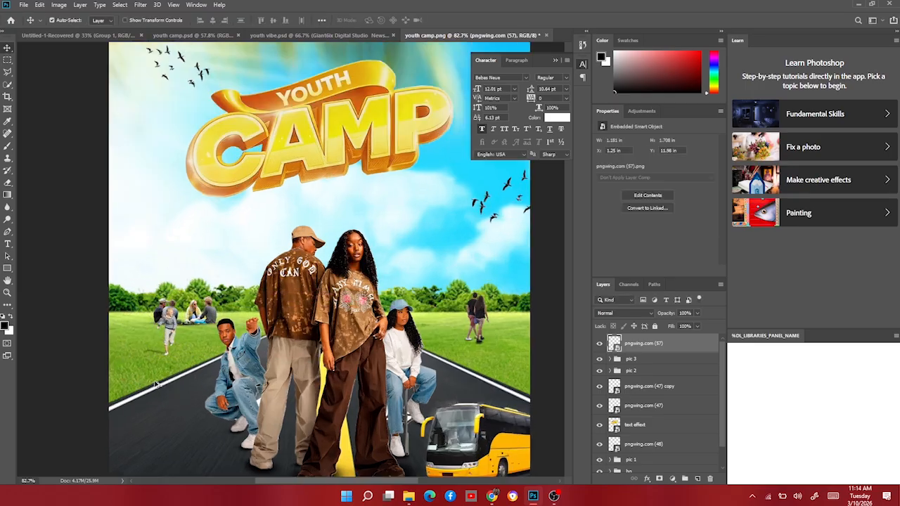
scroll(156, 385, "up", 3)
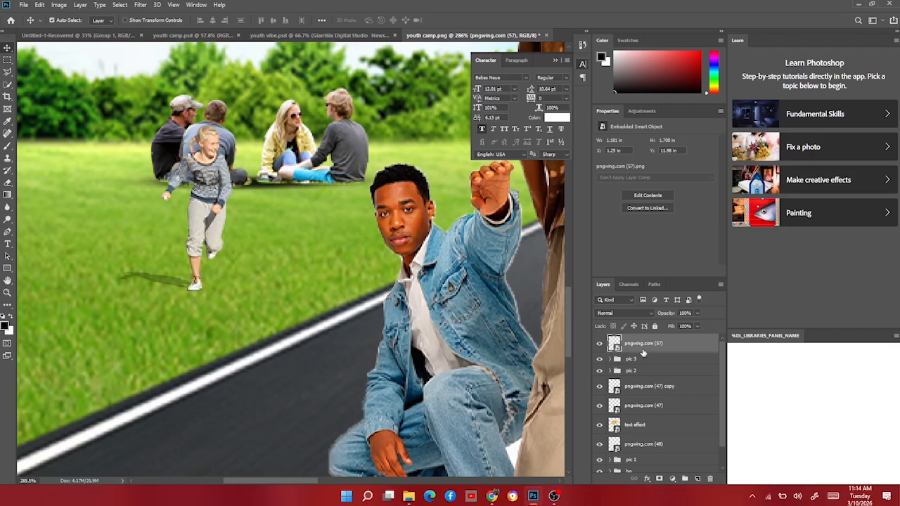
left_click(697, 478)
left_click_drag(679, 345, 674, 368)
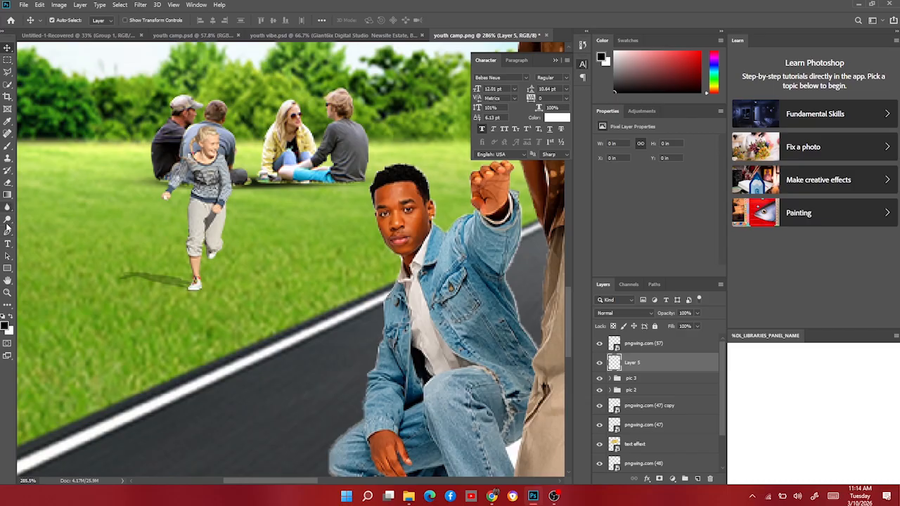
left_click(8, 145)
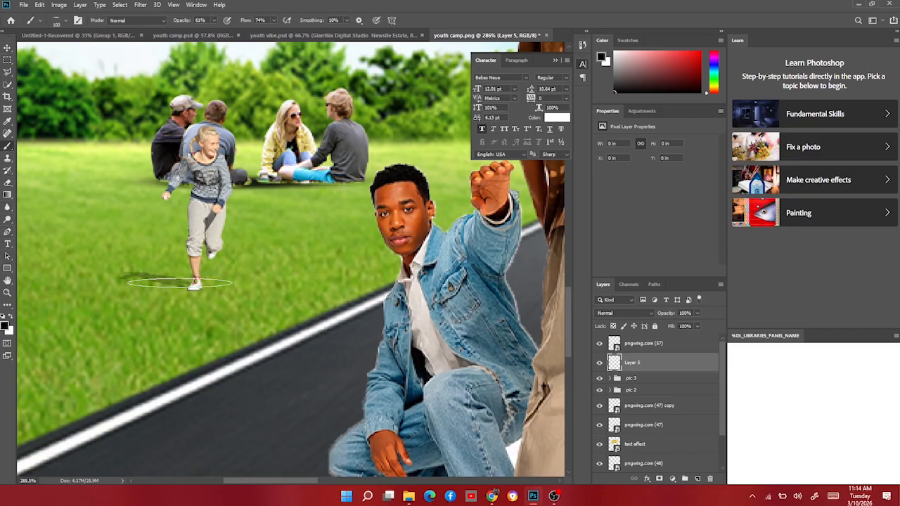
key("bracketleft")
key("bracketleft")
key("bracketleft")
key("bracketleft")
key("bracketleft")
key("bracketleft")
key("bracketleft")
key("bracketleft")
left_click(194, 291)
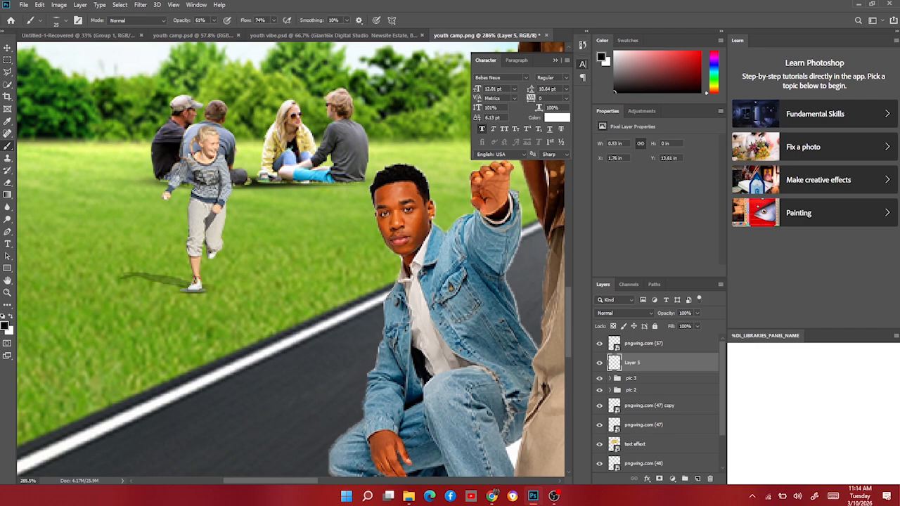
left_click(194, 289)
scroll(236, 312, "down", 3)
scroll(239, 310, "down", 4)
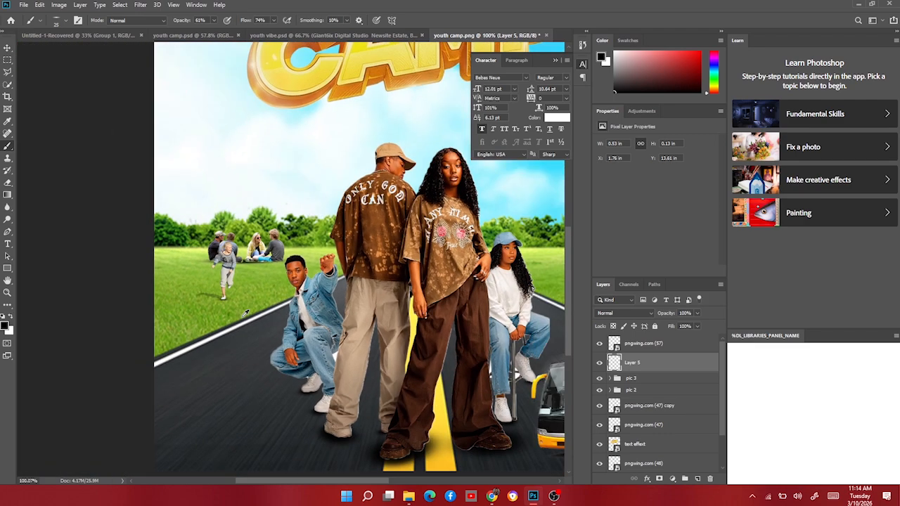
Group the running girl with her shadow layer and rename the group pic 4.
left_click(7, 48)
scroll(251, 345, "down", 2)
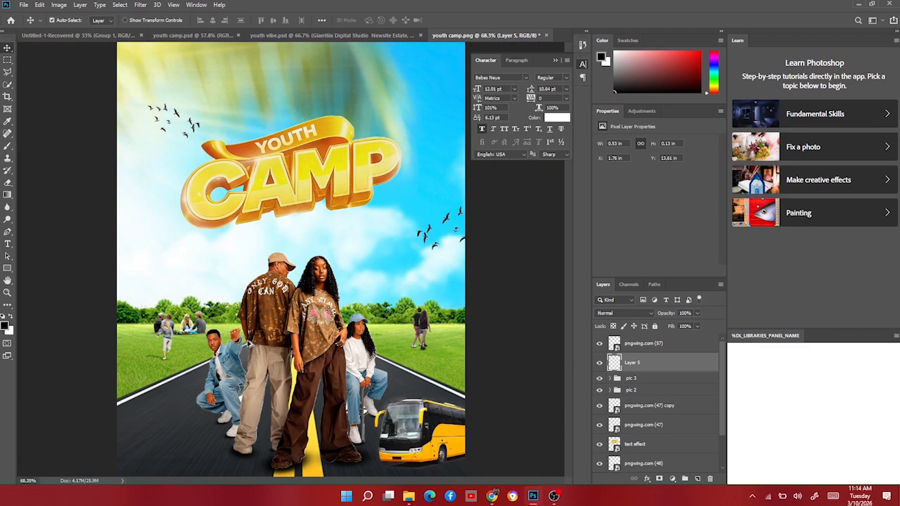
scroll(245, 349, "up", 1)
scroll(212, 377, "down", 1)
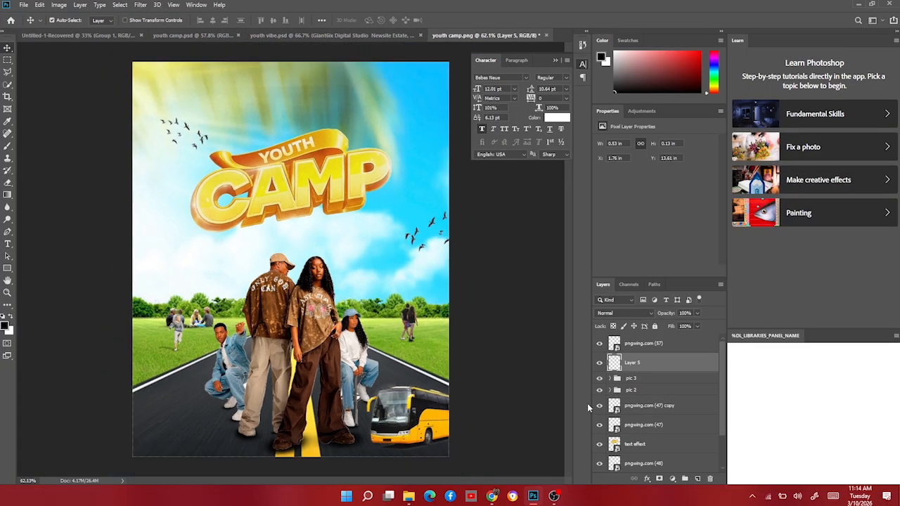
left_click(671, 344, "shift")
key("ctrl+g")
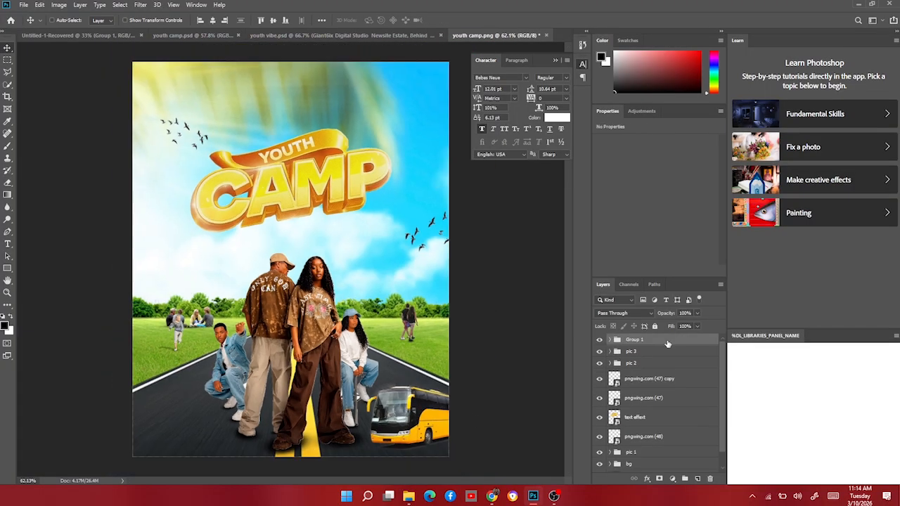
double_click(632, 341)
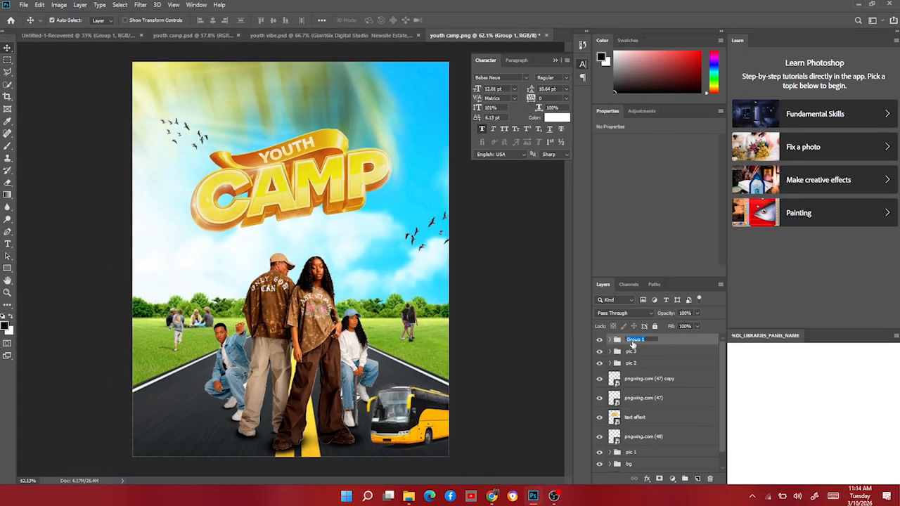
type("pic 4")
key("Return")
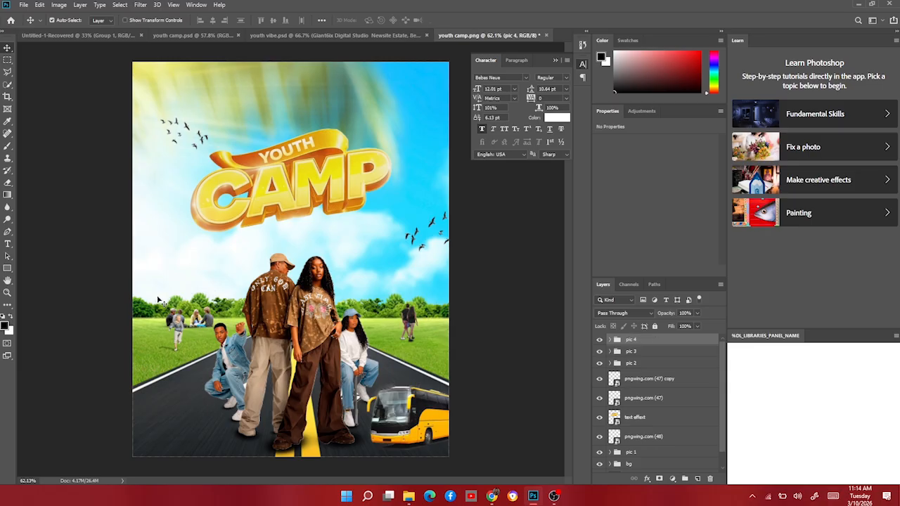
Place the palm tree pngwing.com (49).png into the flyer, shrink it and flip it horizontally.
scroll(159, 301, "down", 1)
left_click(409, 496)
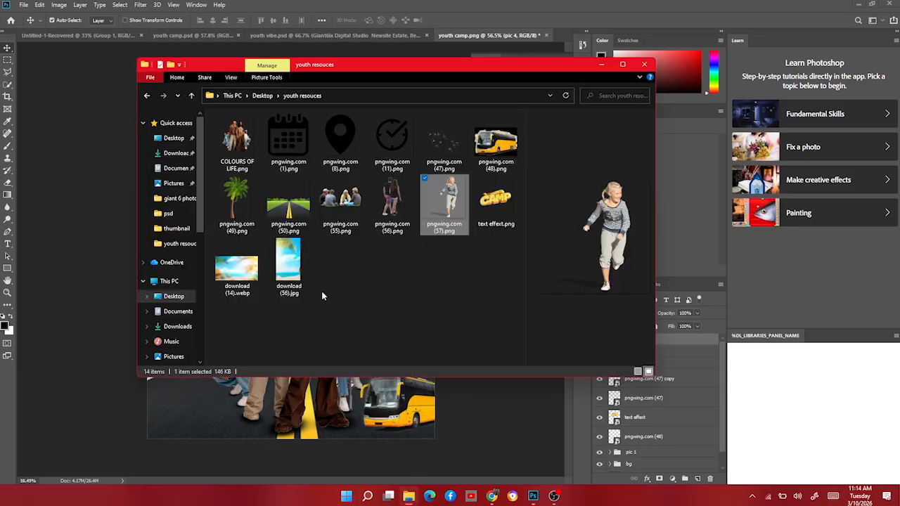
left_click(231, 201)
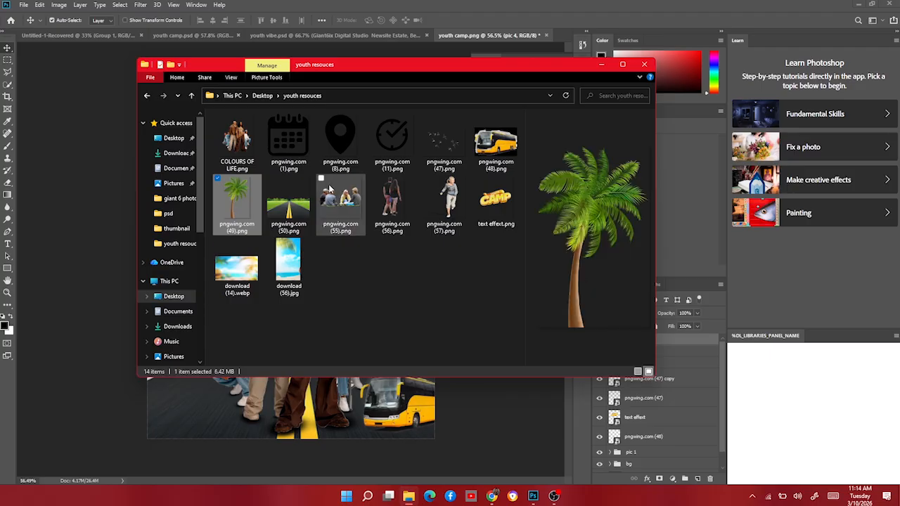
left_click_drag(108, 235, 104, 243)
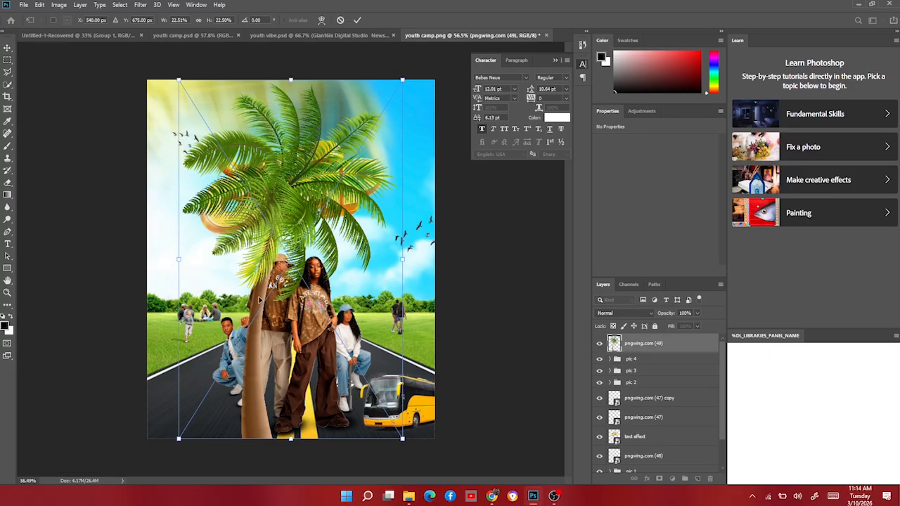
left_click_drag(405, 260, 233, 260)
right_click(200, 282)
left_click(232, 390)
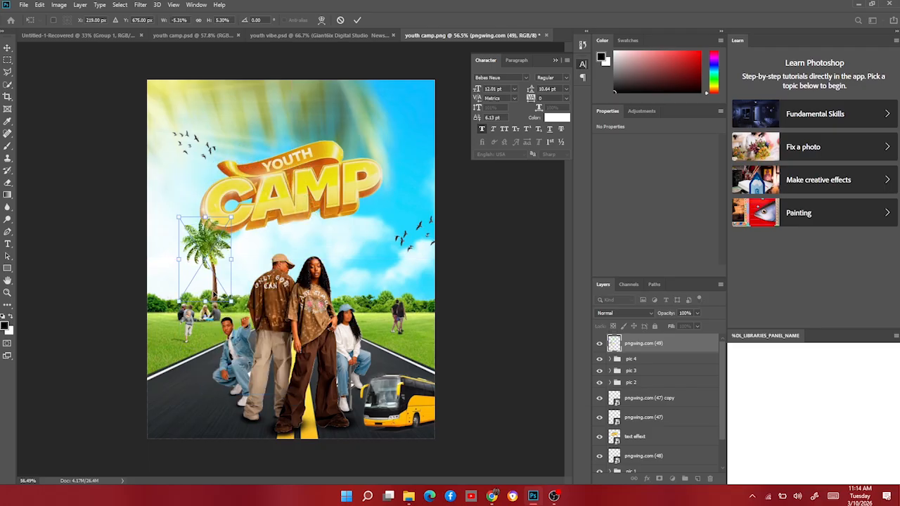
Resize and rotate the palm tree about 24° so it leans over the grass left of the road.
left_click_drag(232, 301, 251, 304)
left_click_drag(199, 262, 147, 308)
left_click_drag(176, 266, 178, 256)
left_click_drag(169, 300, 166, 301)
left_click_drag(175, 256, 189, 206)
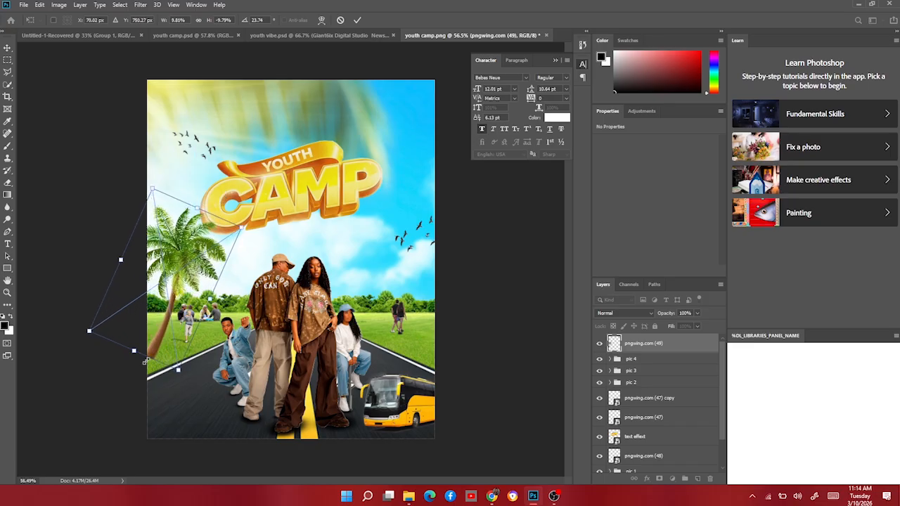
left_click_drag(189, 371, 154, 337)
key("Return")
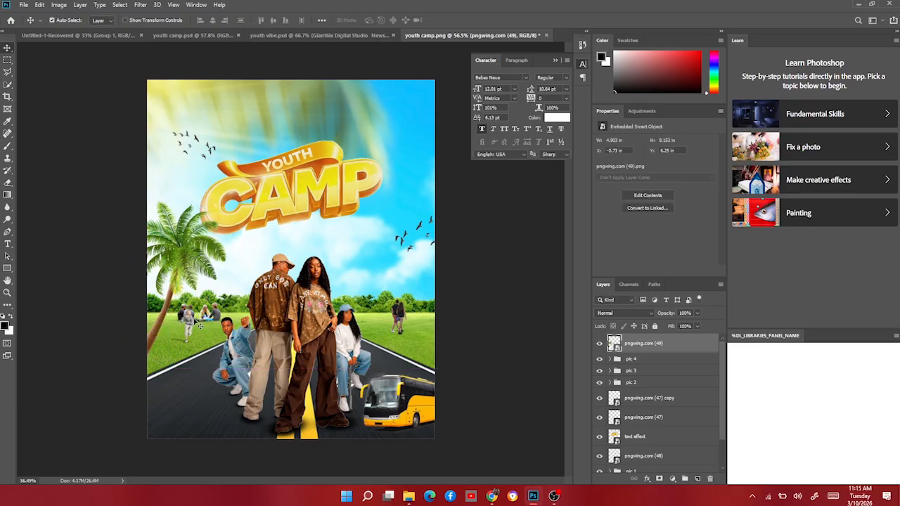
Enlarge the pic 4 running girl group to about 122%.
left_click(188, 319)
left_click(638, 360)
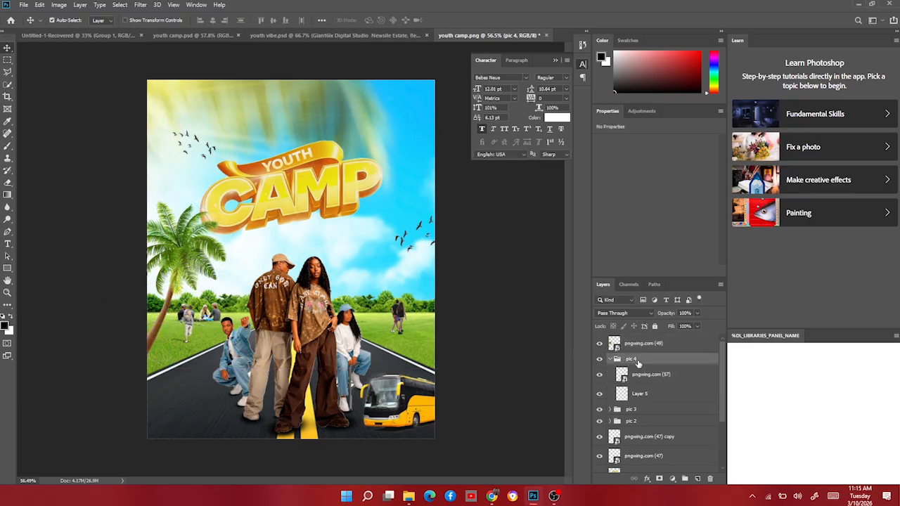
key("ctrl+t")
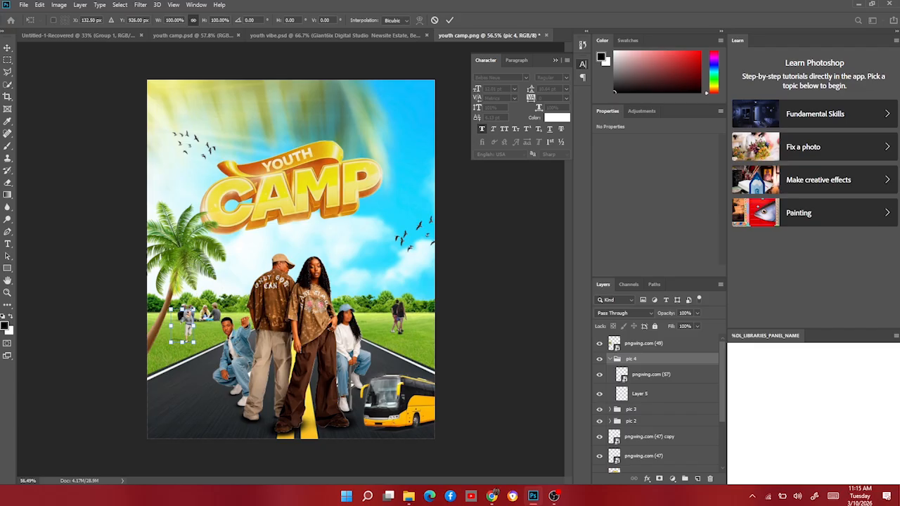
left_click_drag(182, 308, 183, 300)
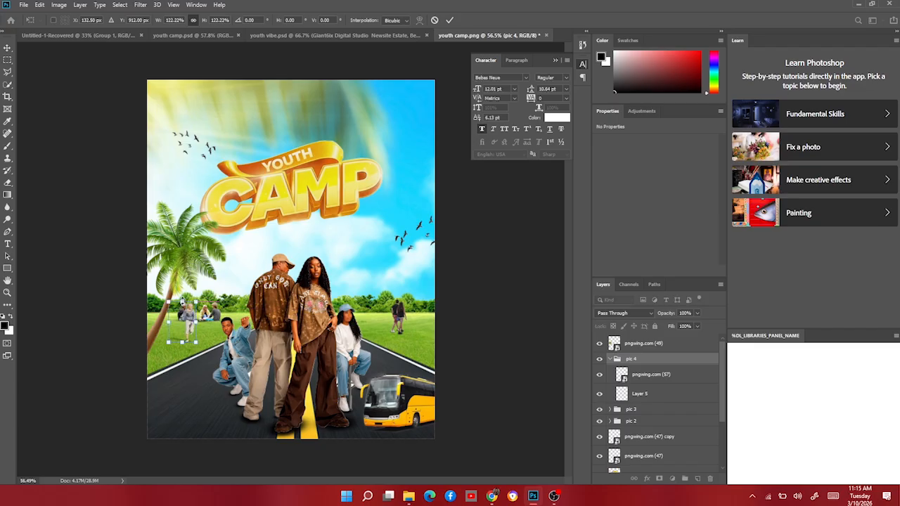
key("Return")
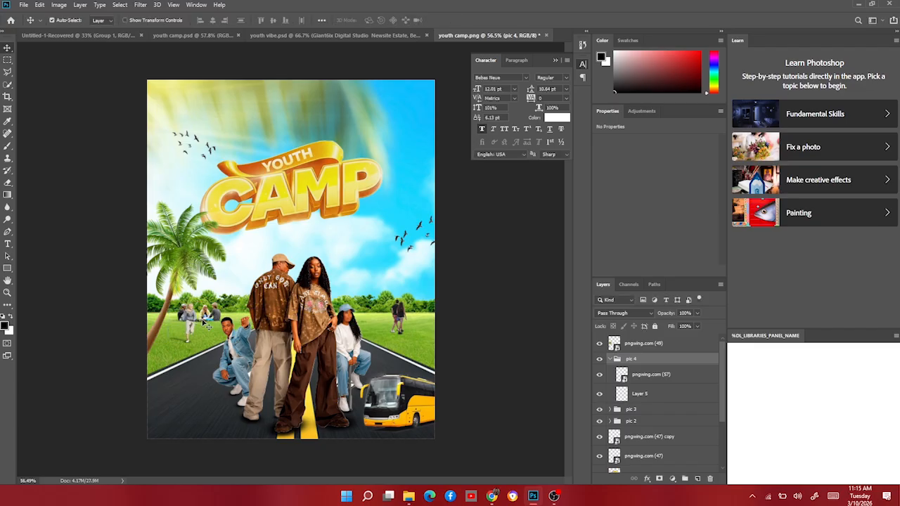
Duplicate the palm tree, flip the copy horizontally and place it smaller on the grass right of the road.
scroll(164, 296, "up", 4)
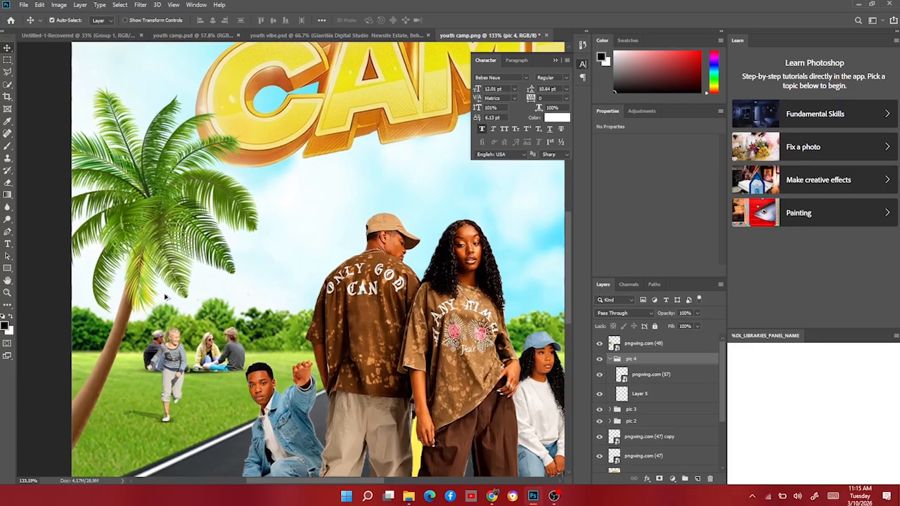
scroll(166, 296, "down", 5)
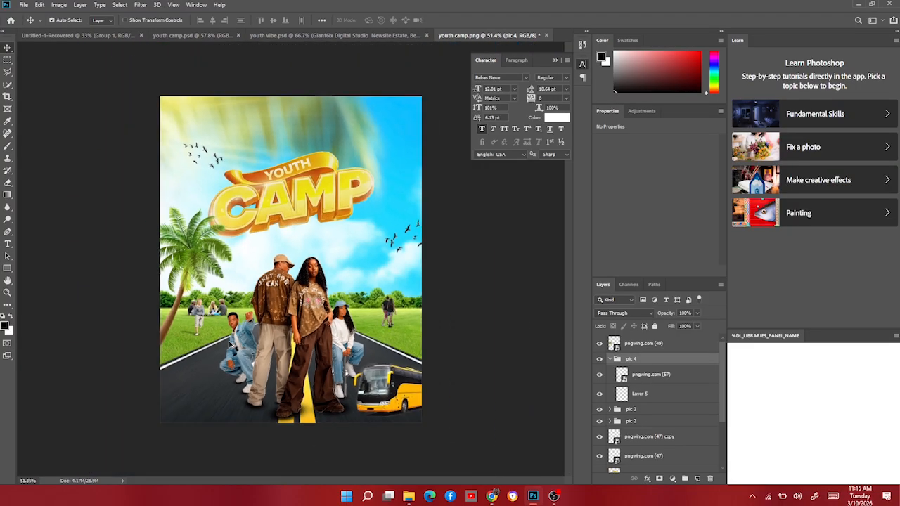
left_click(188, 262)
key("ctrl+j")
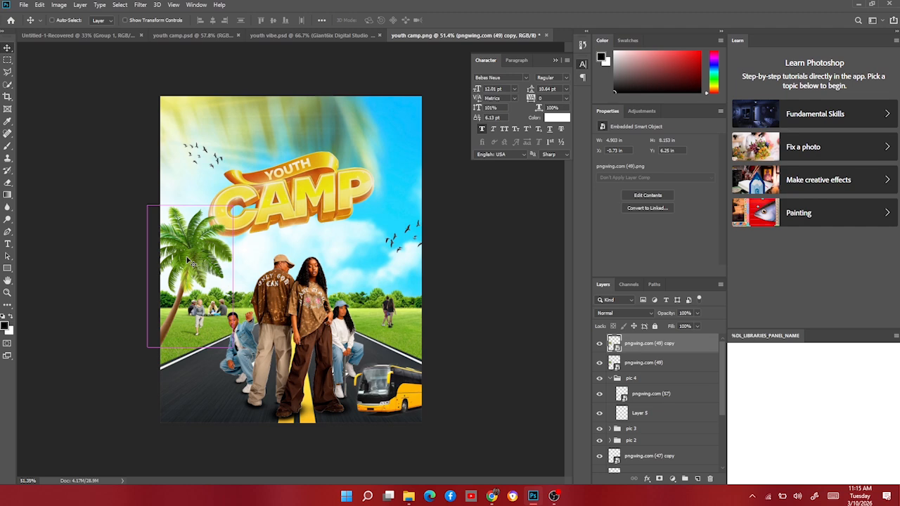
key("ctrl+t")
right_click(188, 260)
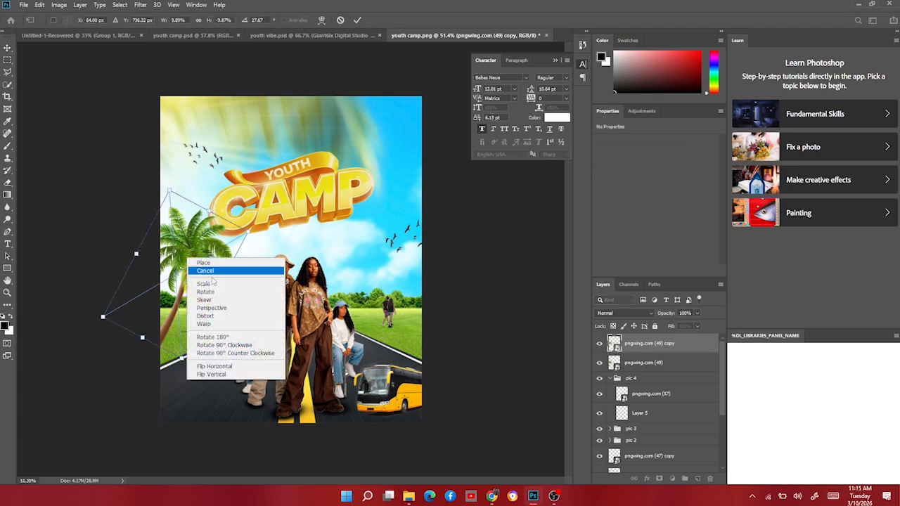
left_click(213, 366)
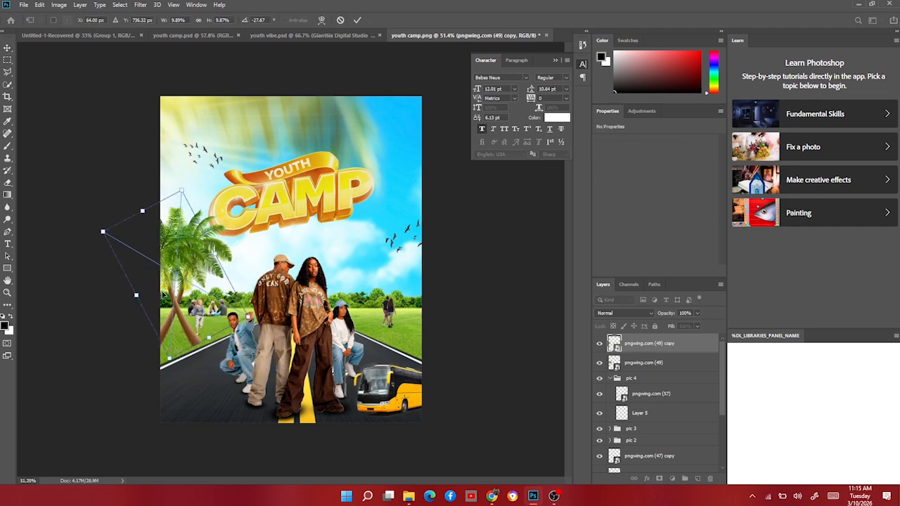
left_click_drag(163, 293, 411, 325)
left_click_drag(457, 369, 426, 336)
key("Return")
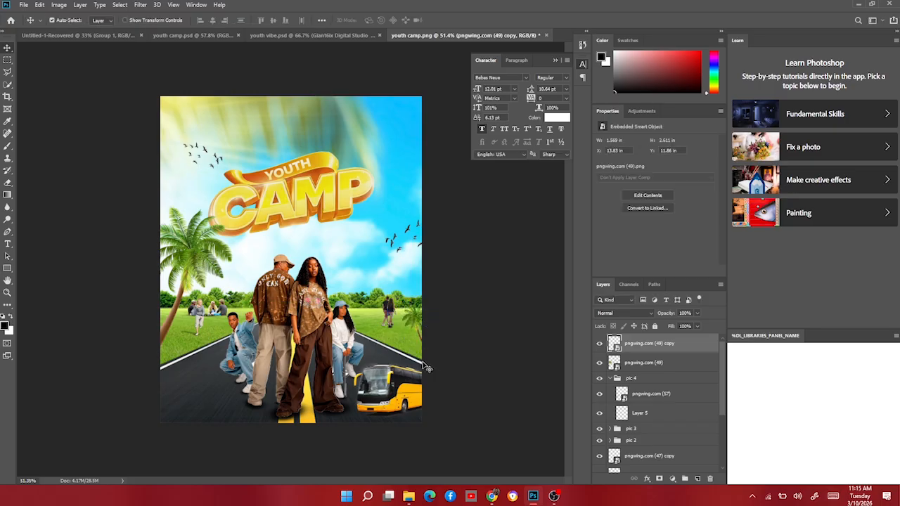
Nudge the YOUTH CAMP title graphic slightly upward.
left_click(281, 205)
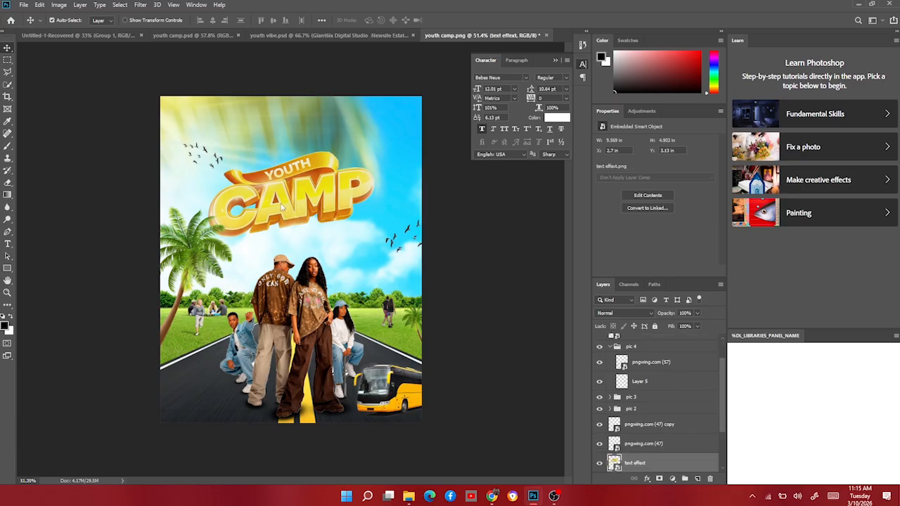
key("Up")
key("Up")
key("Up")
key("Up")
key("Up")
key("Up")
key("Up")
key("Up")
key("Up")
key("Up")
key("Up")
key("Up")
key("Up")
key("Up")
key("Up")
key("Up")
key("Up")
key("Up")
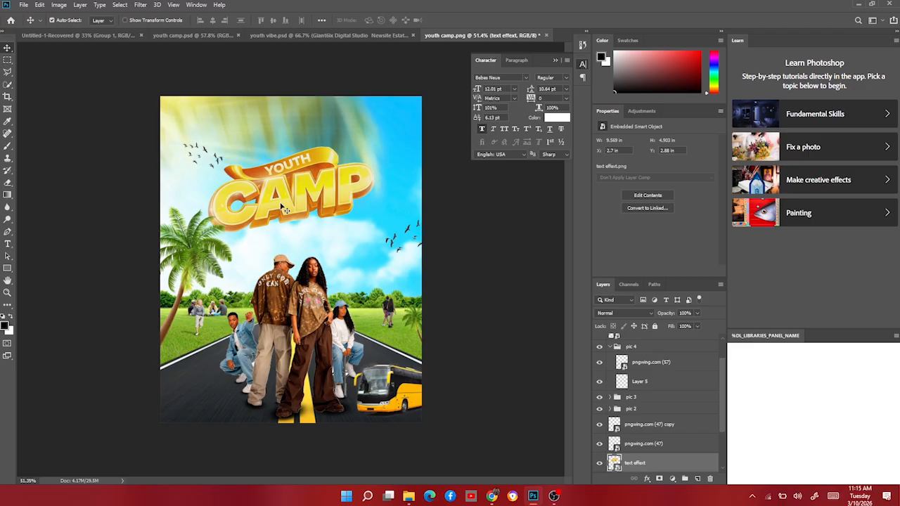
scroll(249, 379, "down", 1)
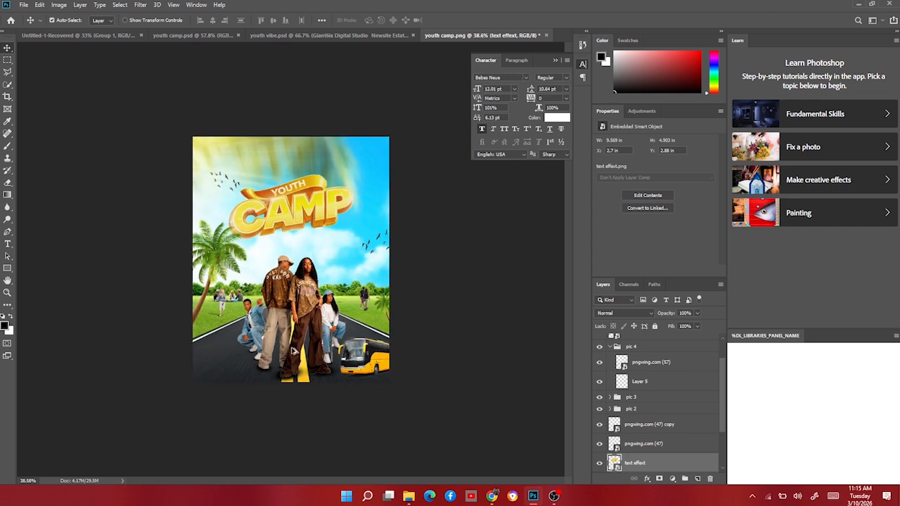
scroll(294, 350, "up", 1)
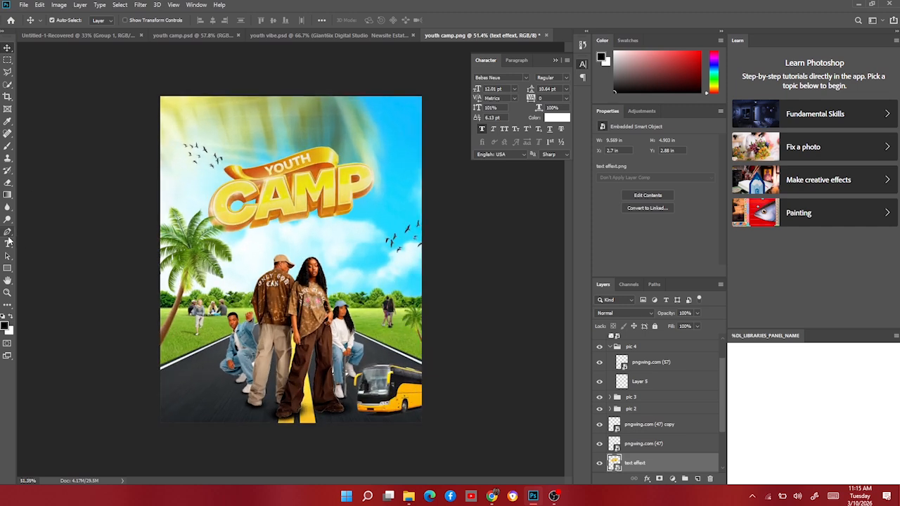
Add the text CHRISTLIKE PURSUIT below the title, enlarge it to about 77 pt and position it under CAMP.
left_click(8, 243)
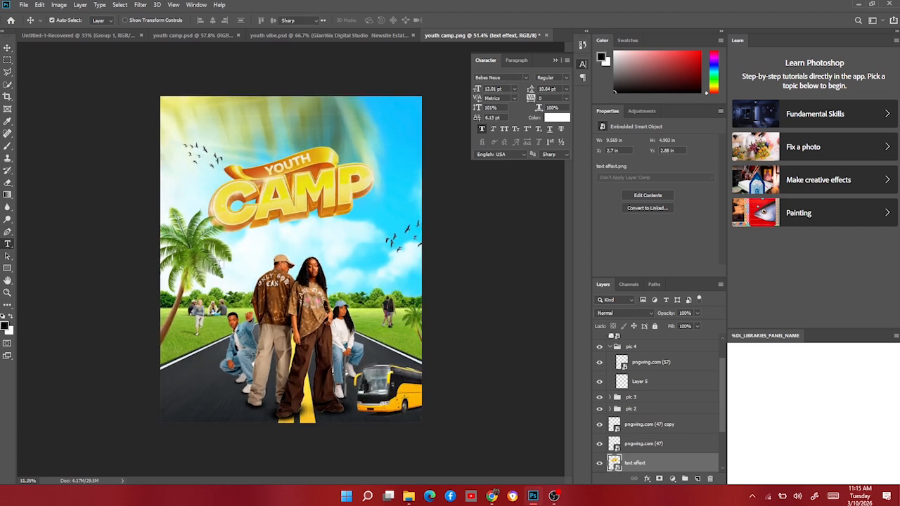
left_click(256, 247)
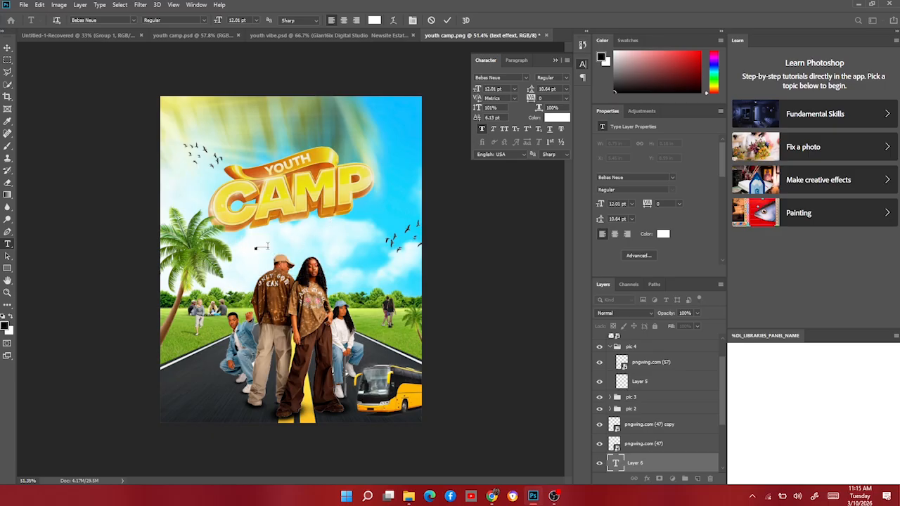
key("ctrl+a")
left_click(8, 48)
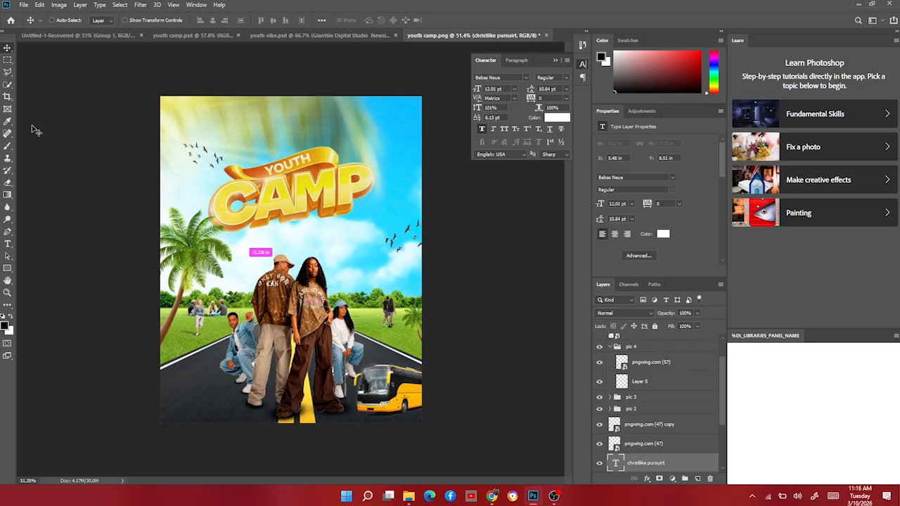
key("ctrl+t")
left_click_drag(270, 244, 325, 215)
key("Return")
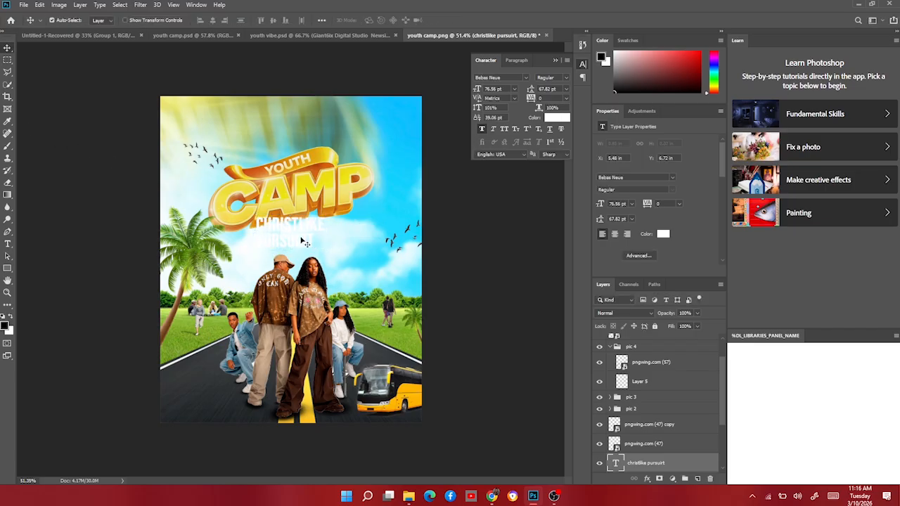
left_click_drag(297, 241, 307, 249)
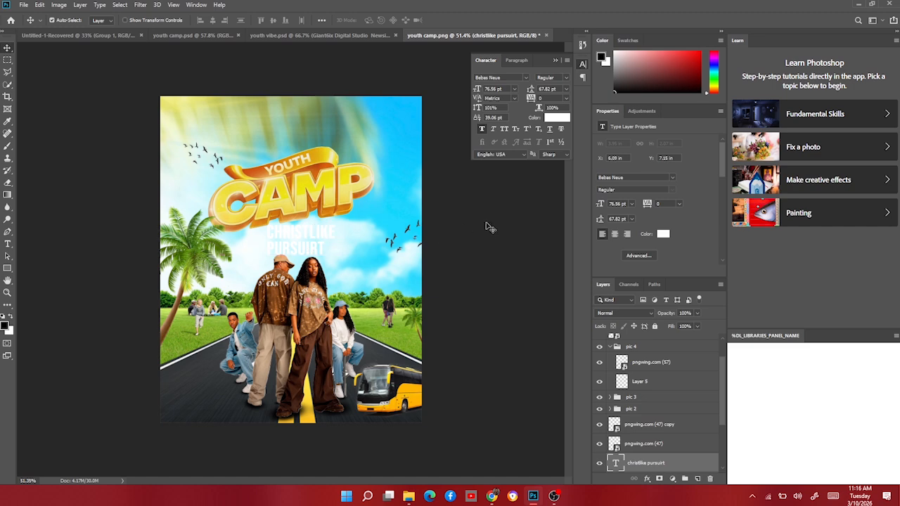
Sample the sky's light blue #1bd7ff as the text colour and centre-align the text.
left_click(561, 119)
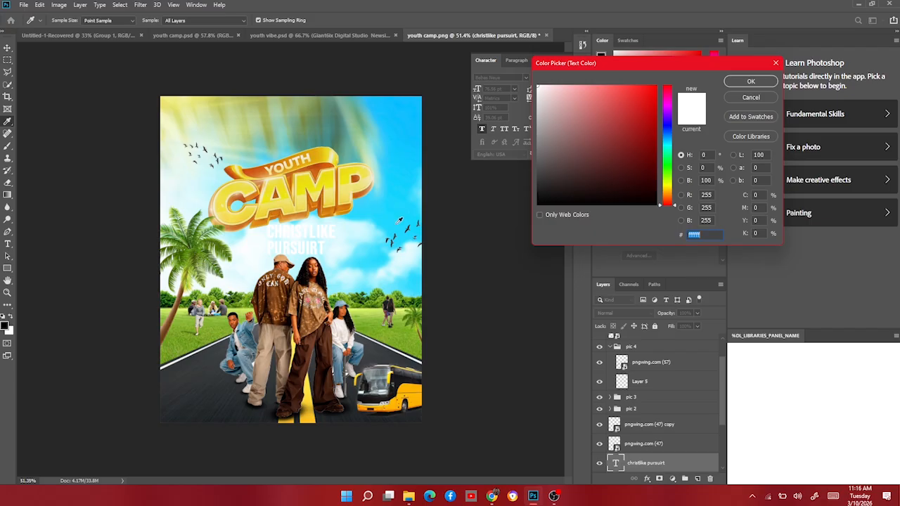
left_click(389, 213)
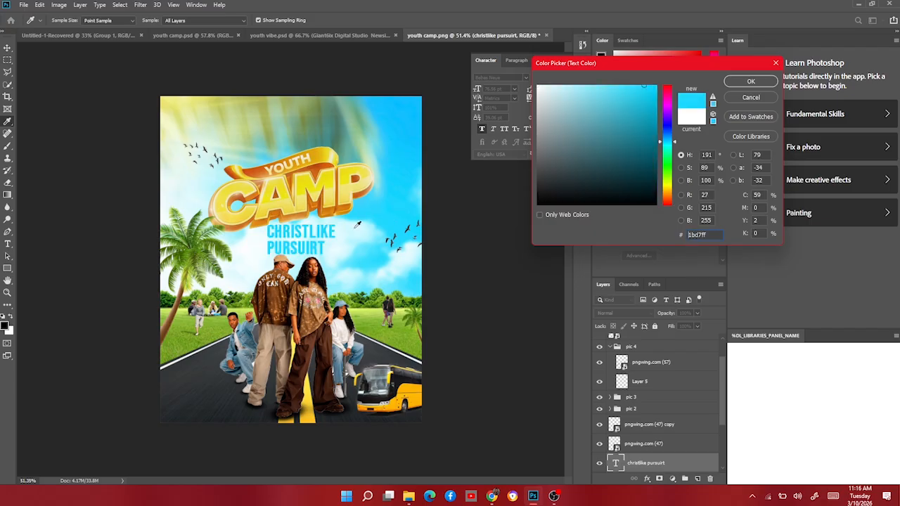
left_click(760, 84)
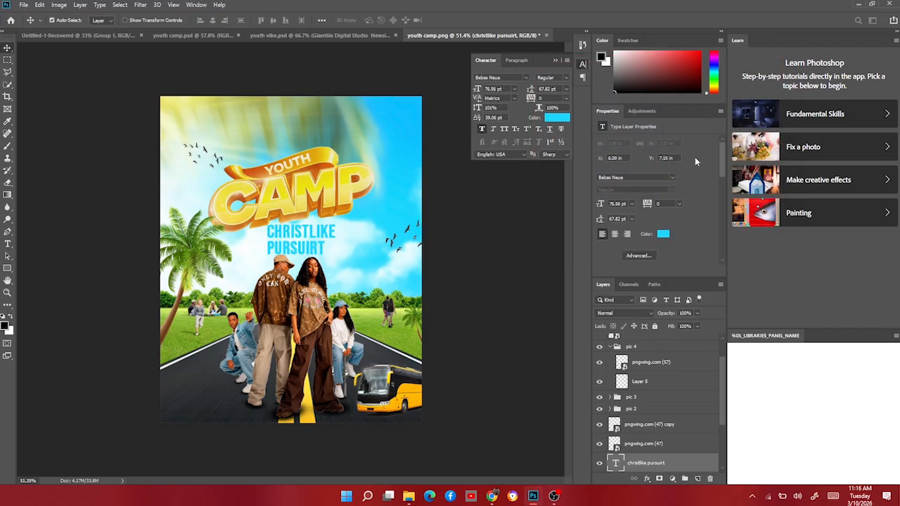
left_click(615, 235)
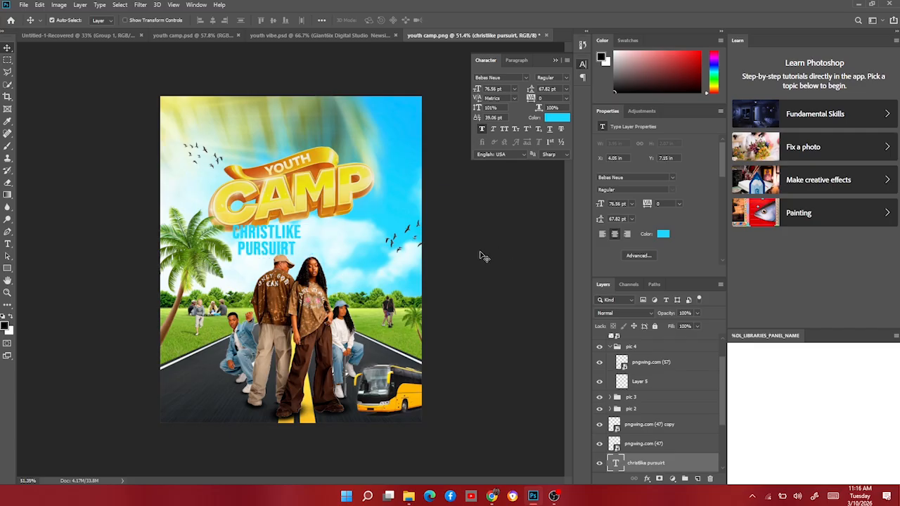
Scale the subtitle down to about 56 pt and nudge it slightly upward.
key("ctrl+t")
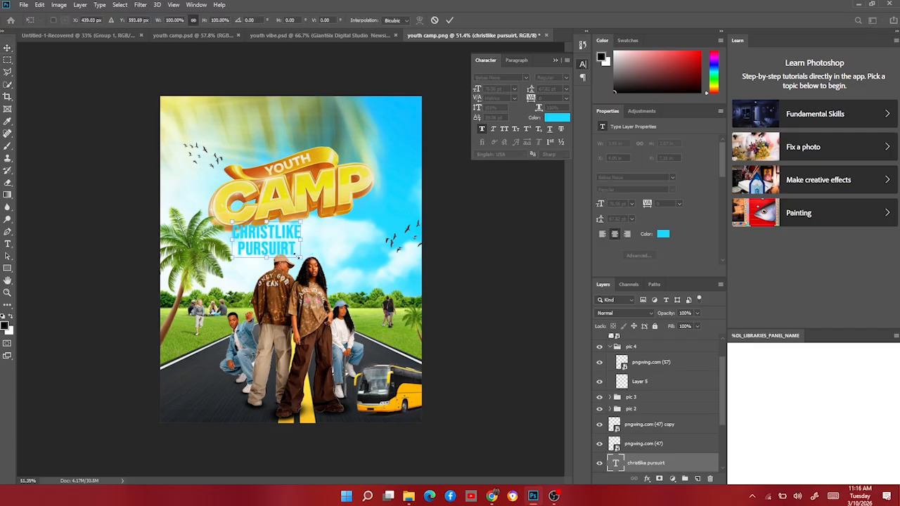
left_click_drag(229, 241, 300, 249)
key("Return")
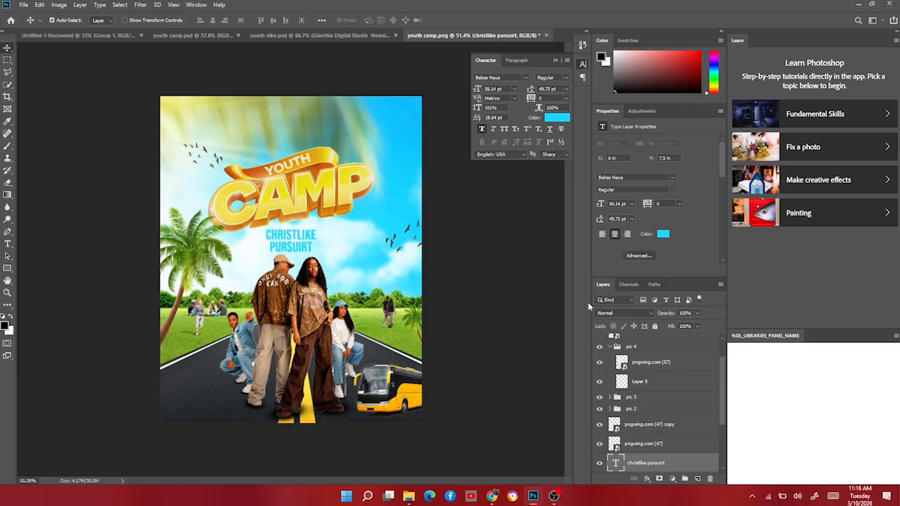
key("Up")
key("Up")
key("Up")
key("Up")
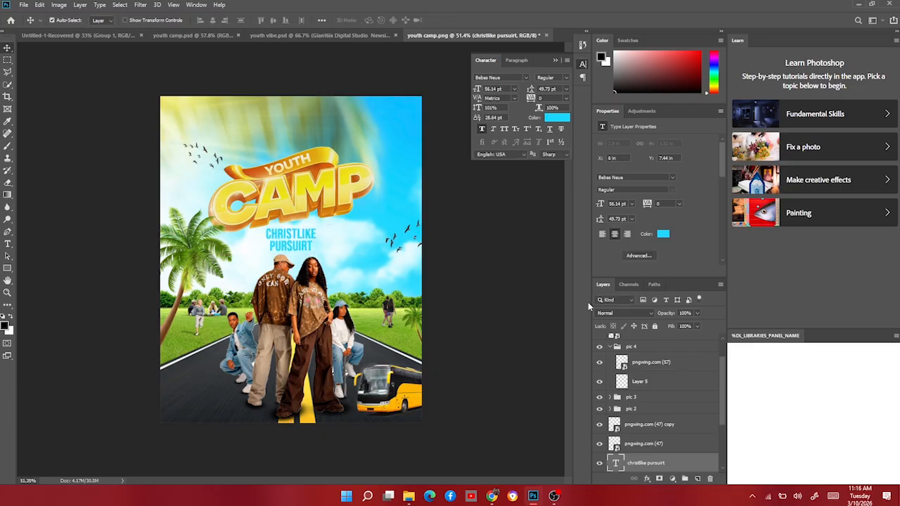
Enlarge the subtitle slightly to about 58 pt and nudge it up closer to the title.
key("ctrl+t")
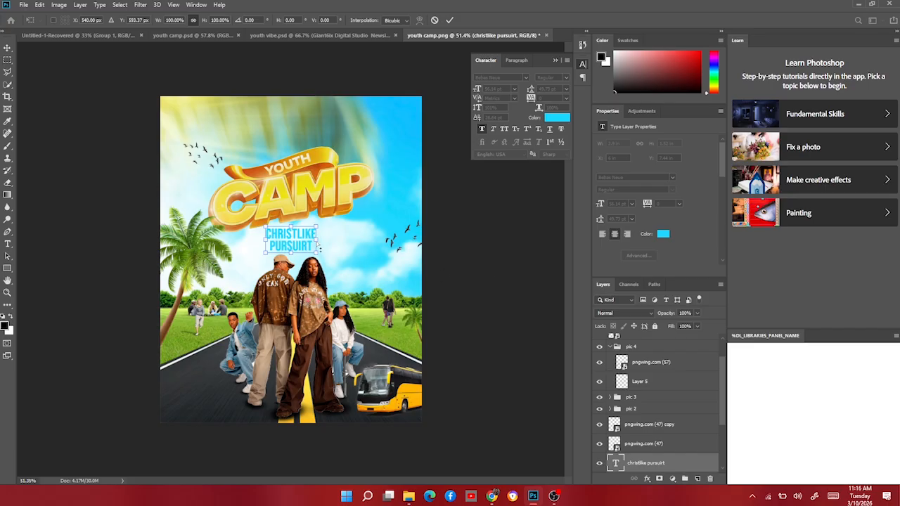
mouse_move(319, 248)
left_mouse_down()
mouse_move(315, 233)
mouse_move(318, 245)
left_mouse_up()
key("Return")
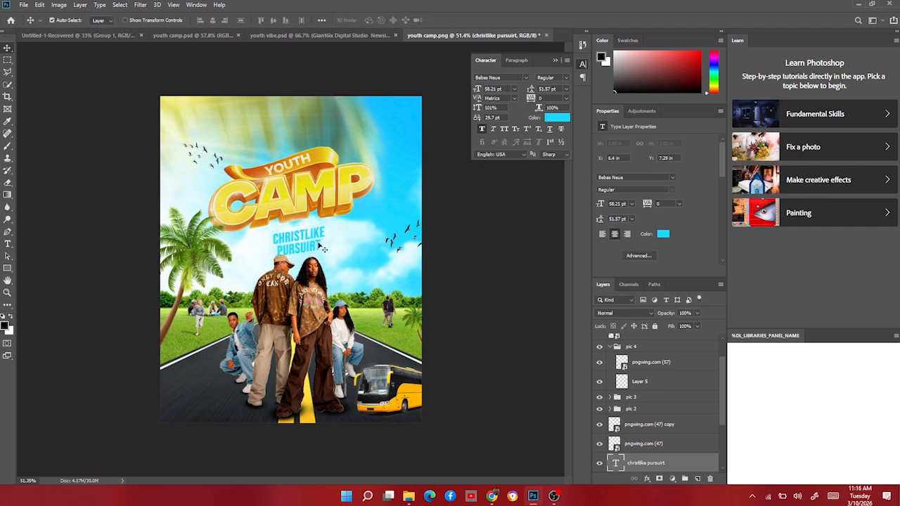
key("Up")
key("Up")
key("Up")
key("Up")
key("Up")
key("Up")
key("Up")
key("Up")
key("Up")
key("Up")
key("Up")
key("Up")
key("Up")
key("Up")
key("Up")
key("Up")
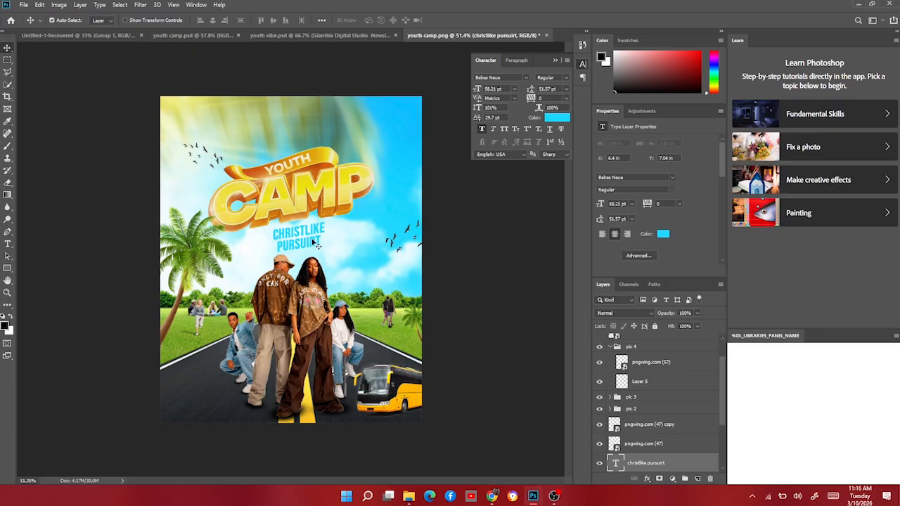
Draw a black rectangle about 377 × 105 px on the road near the flyer's lower-left corner.
scroll(301, 240, "down", 5)
scroll(303, 271, "up", 4)
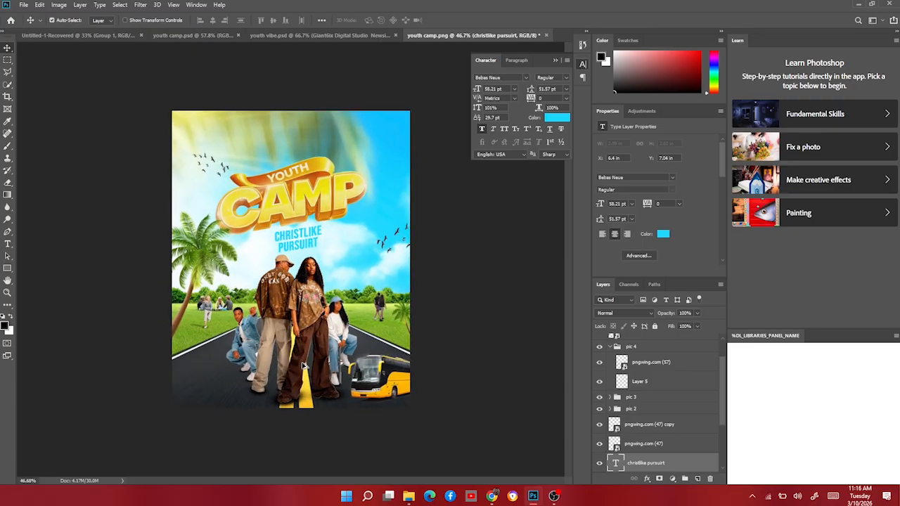
scroll(304, 366, "up", 1)
scroll(330, 383, "down", 2)
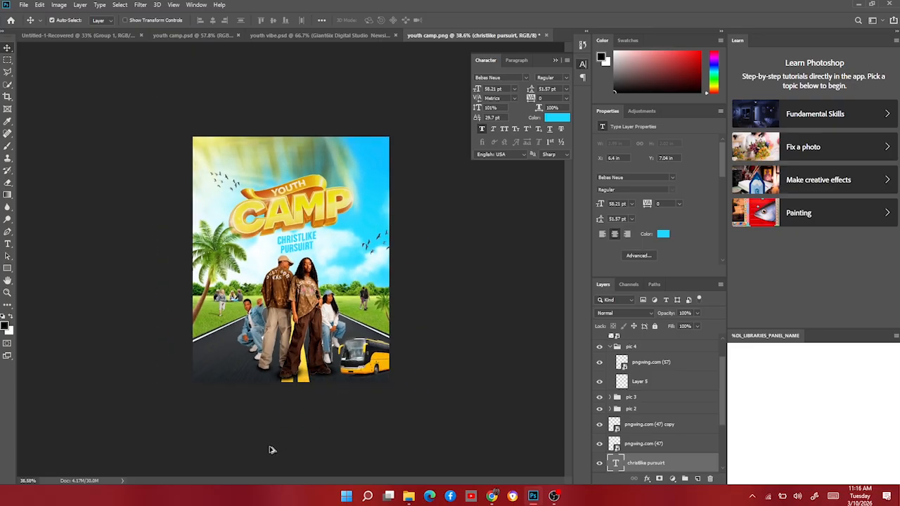
scroll(267, 441, "up", 3)
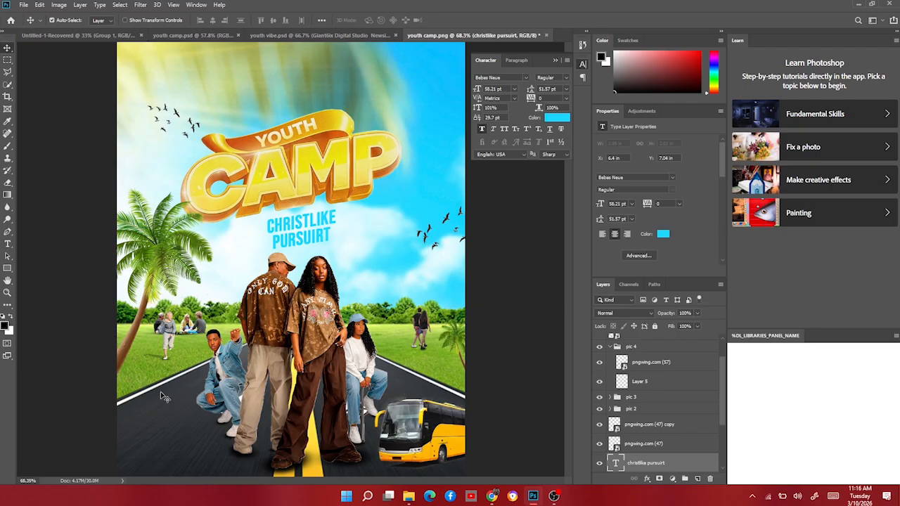
left_click(8, 269)
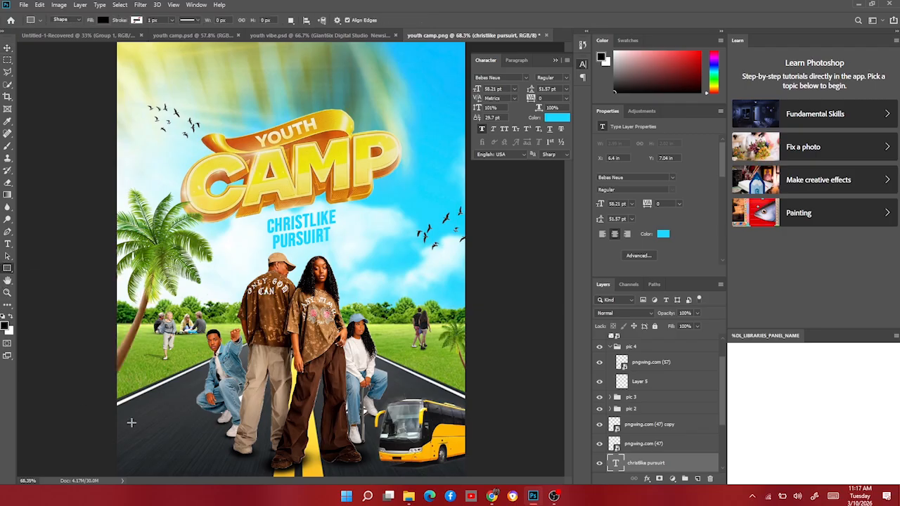
left_click_drag(123, 397, 244, 431)
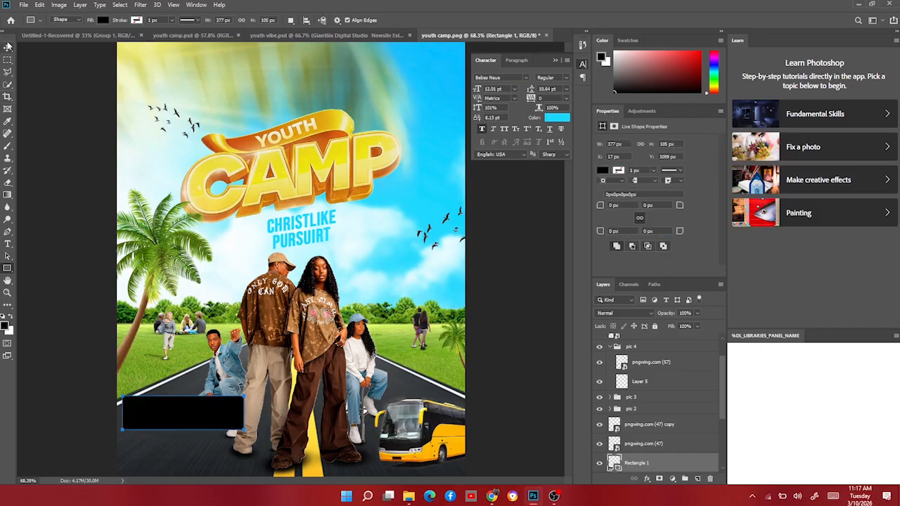
left_click(8, 47)
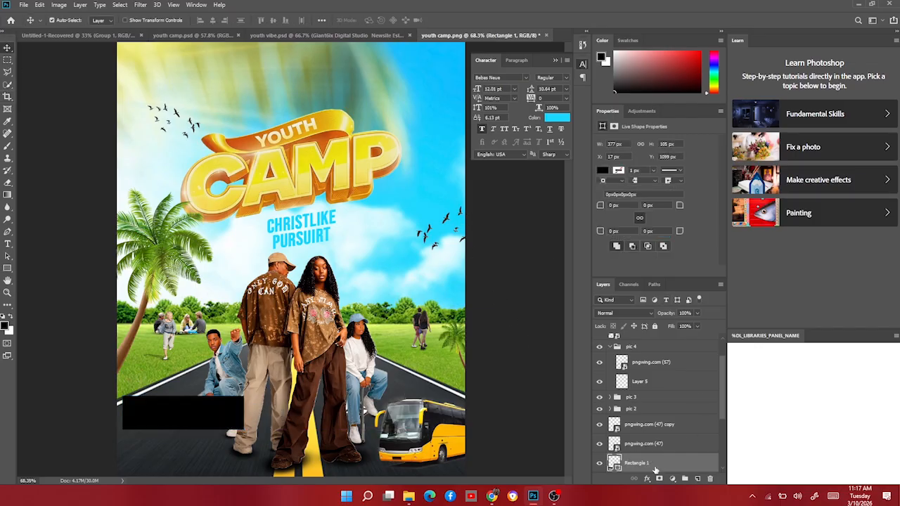
Rasterize the rectangle layer via a smart object and cut ragged notches into its edges with the Lasso tool.
right_click(667, 457)
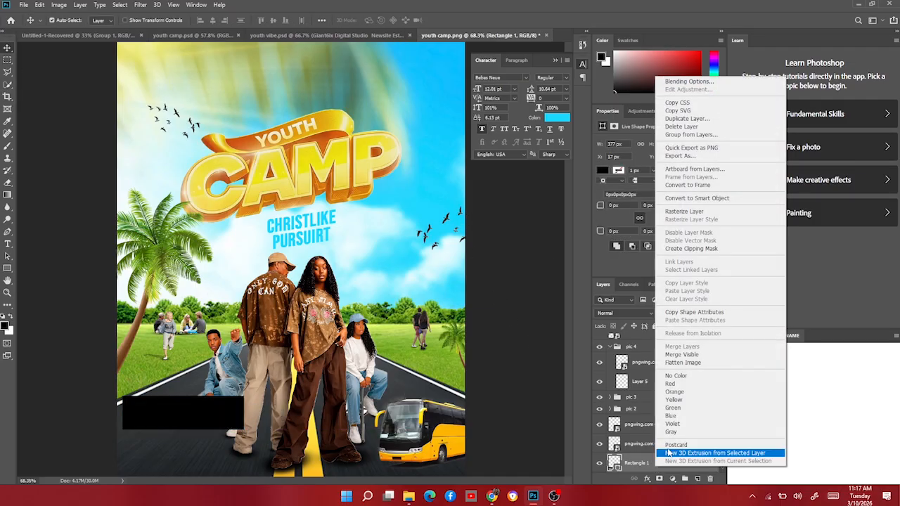
left_click(714, 199)
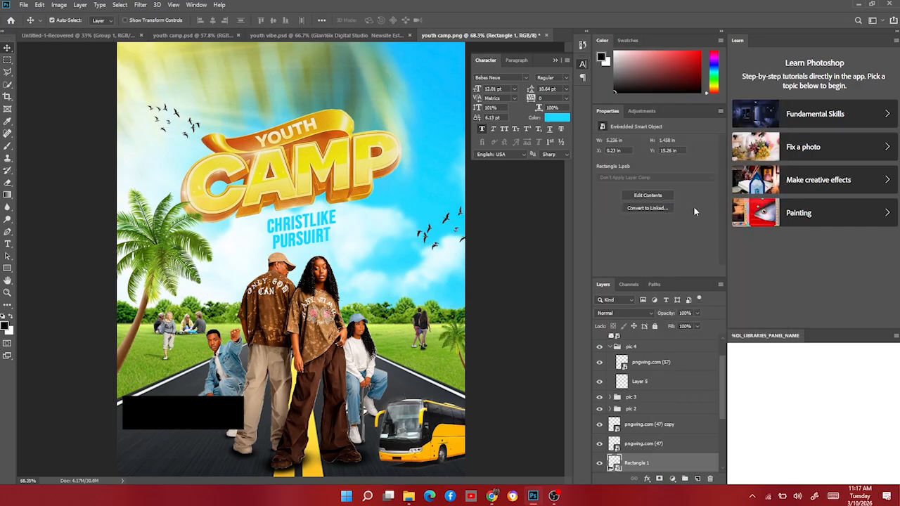
right_click(665, 465)
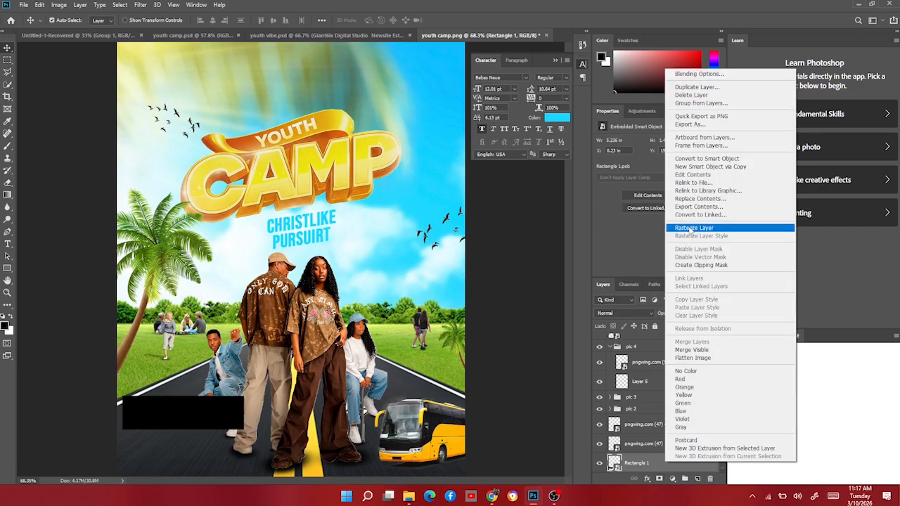
left_click(692, 228)
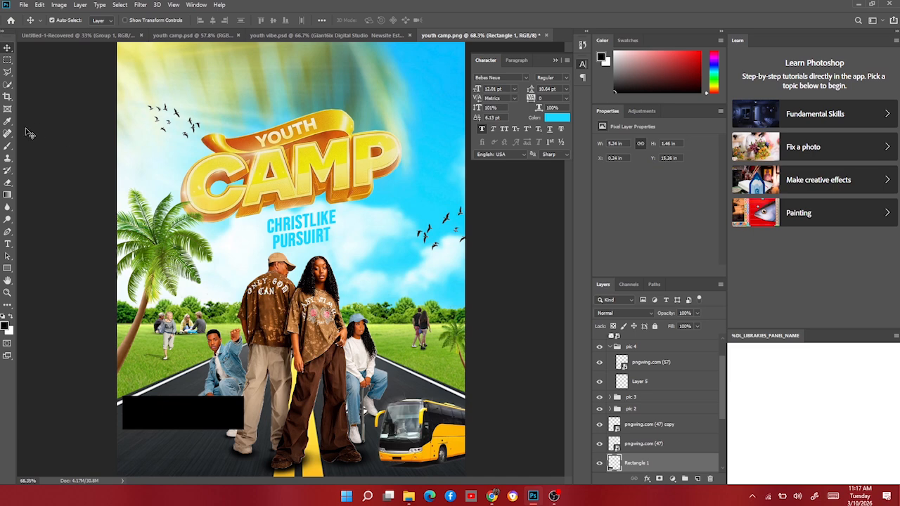
left_click(7, 72)
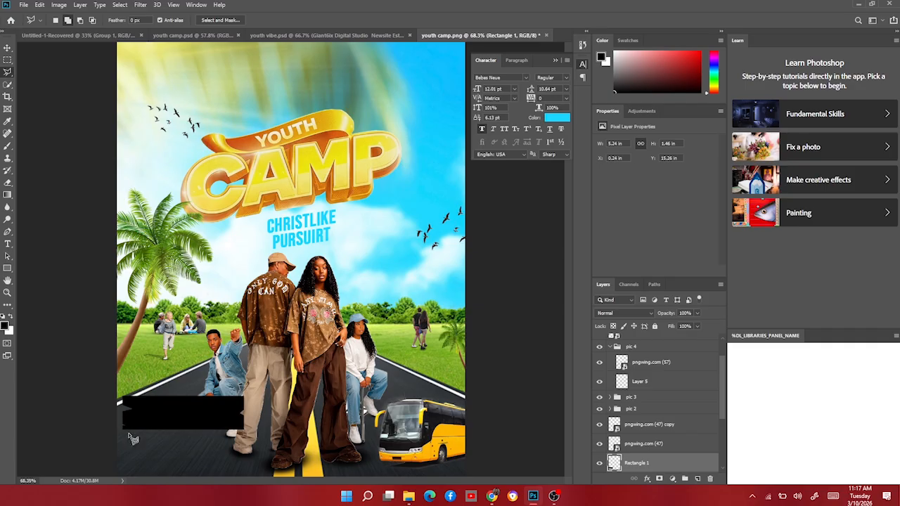
left_click(7, 47)
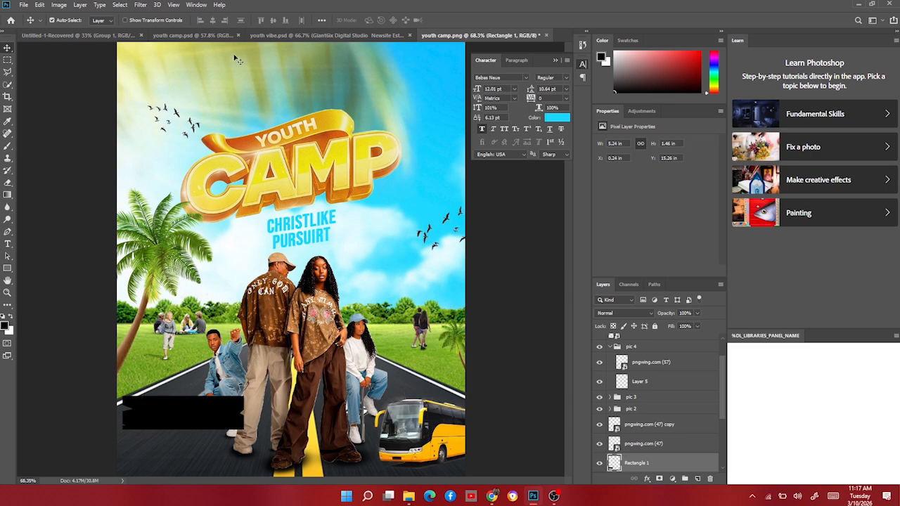
Copy the venue address text from the youth camp.psd reference and paste it onto the black rectangle.
left_click(204, 35)
left_click(184, 398)
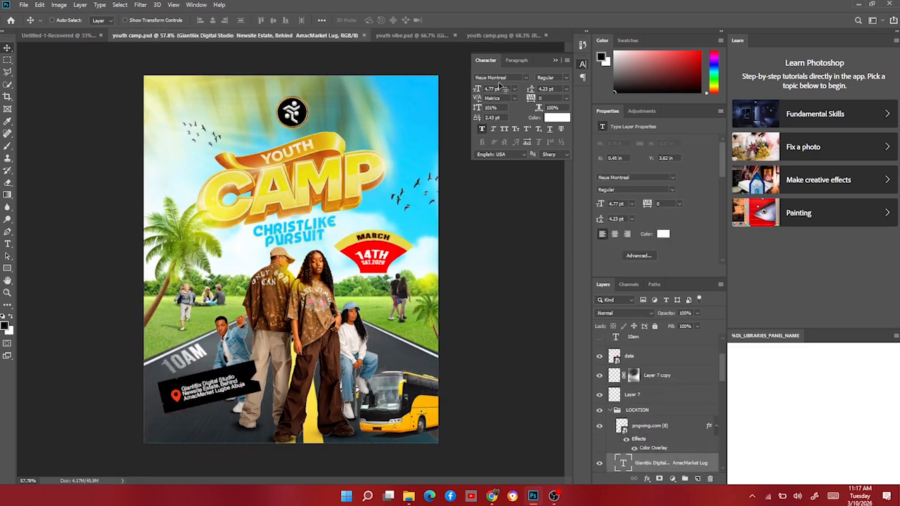
left_click(501, 35)
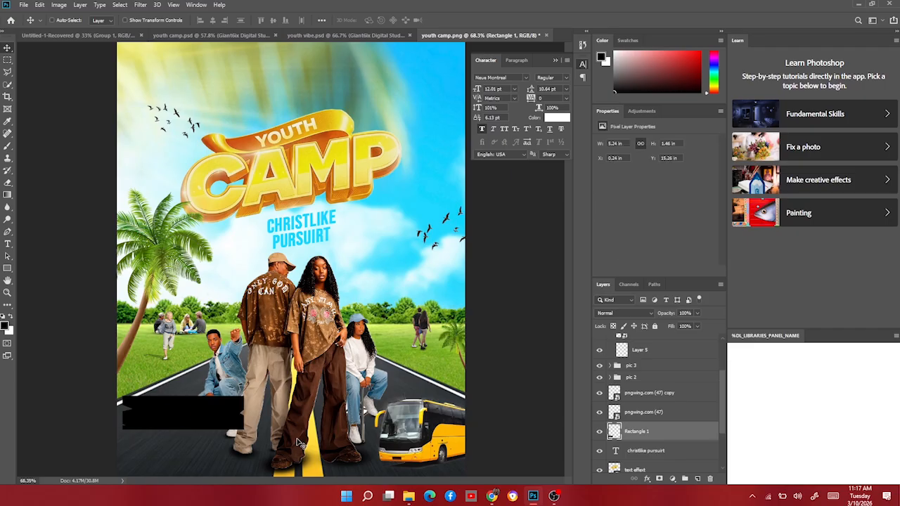
key("ctrl+v")
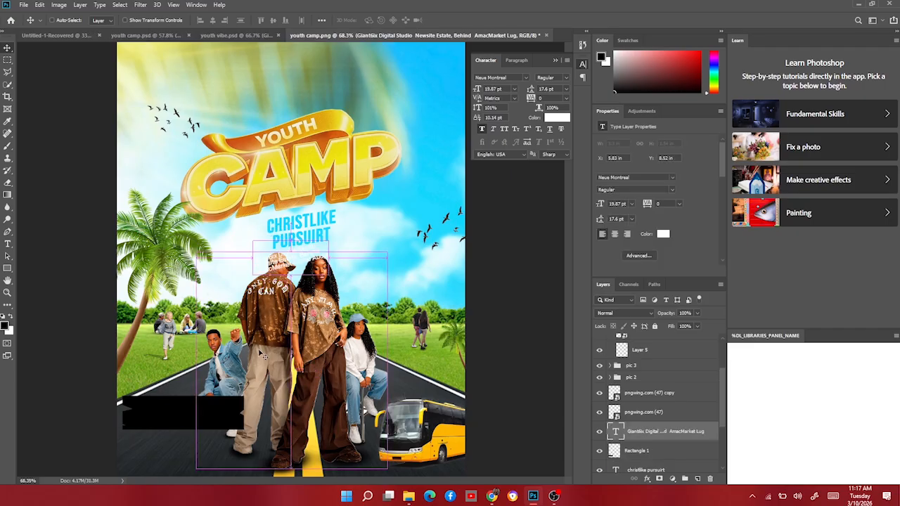
key("ctrl+t")
left_click_drag(262, 355, 239, 393)
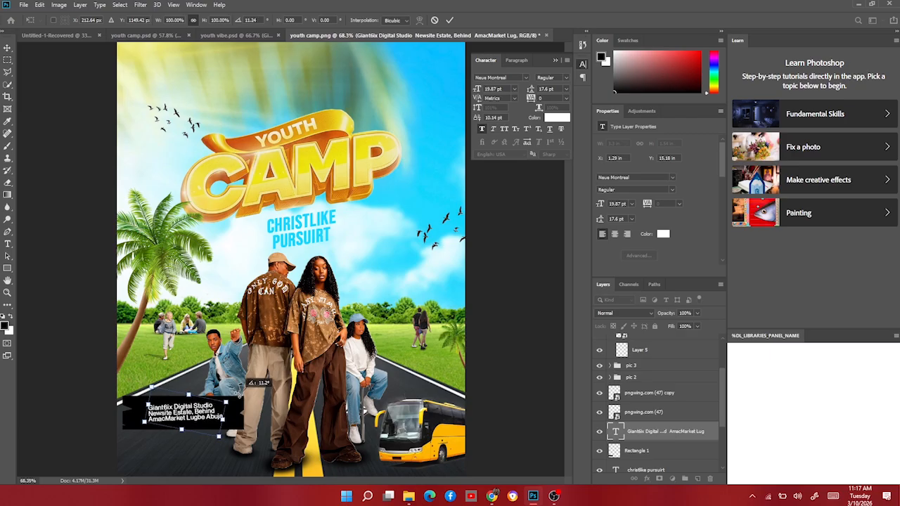
key("Return")
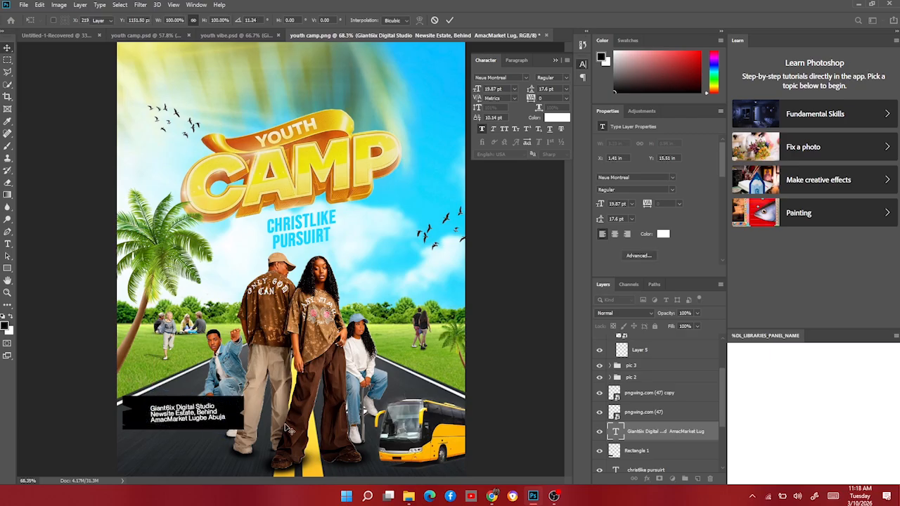
Copy the red location pin icon from the reference design and paste it near the address text.
left_click(147, 33)
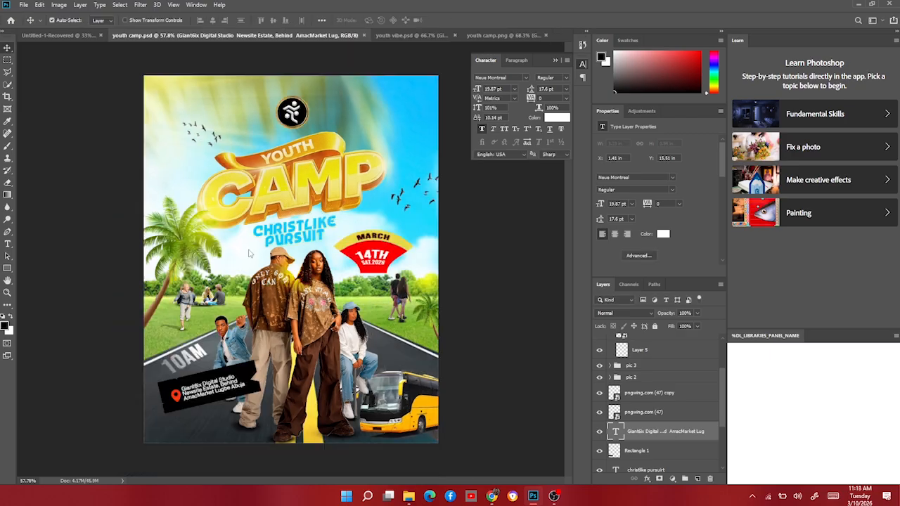
left_click(180, 401)
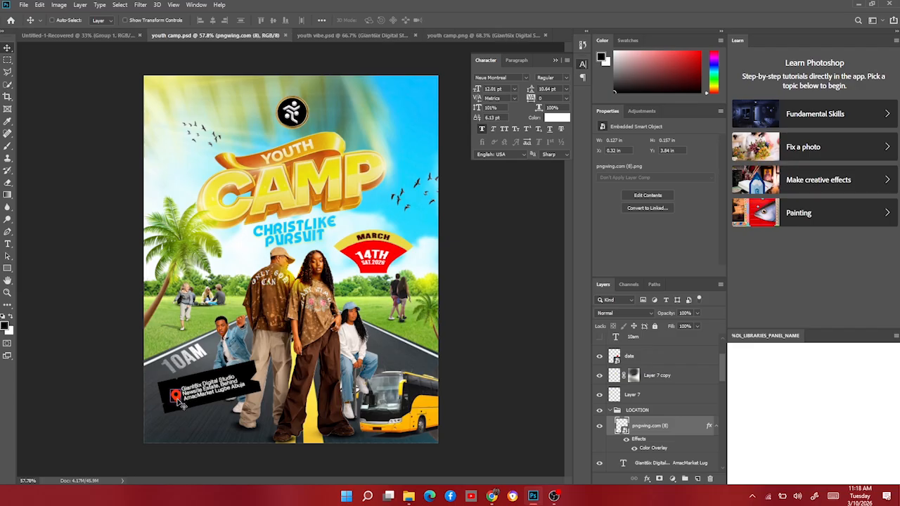
left_click(499, 35)
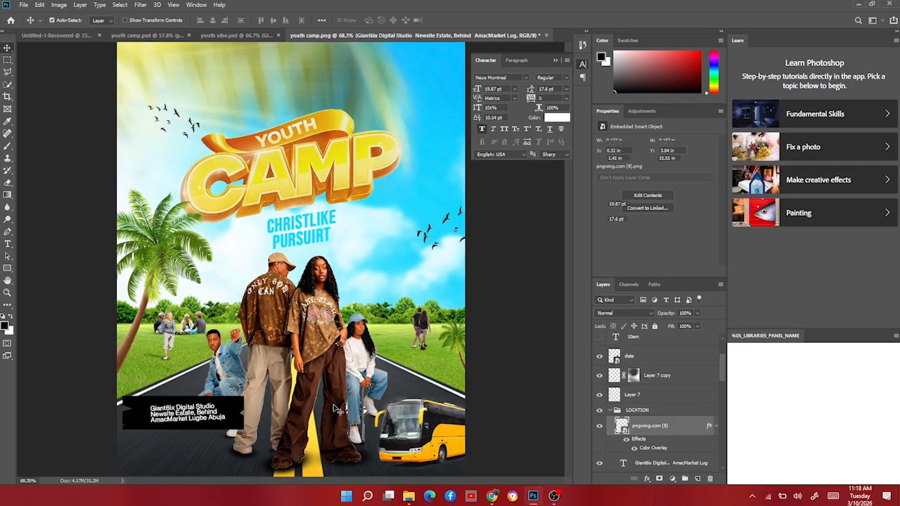
key("ctrl+v")
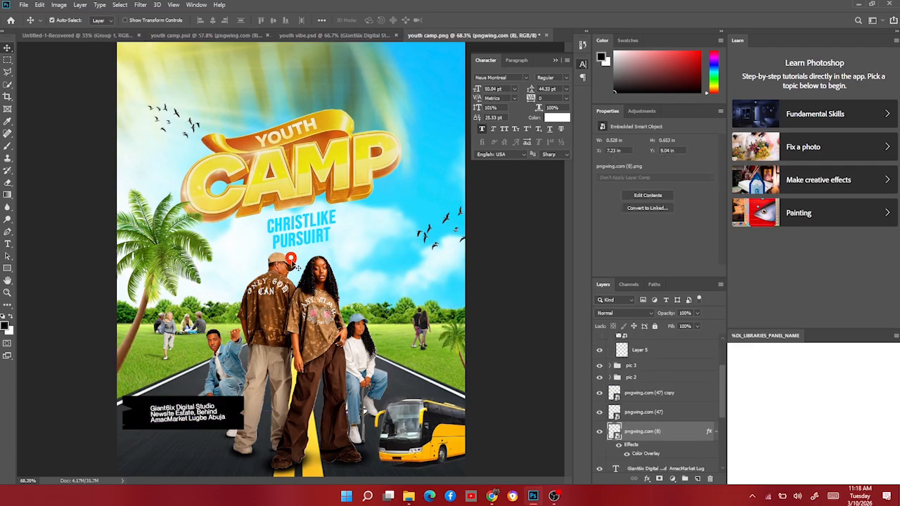
left_click_drag(295, 266, 239, 369)
Scale the pin icon slightly and position it just left of the address text inside the rectangle.
scroll(151, 430, "up", 3)
scroll(151, 430, "up", 3)
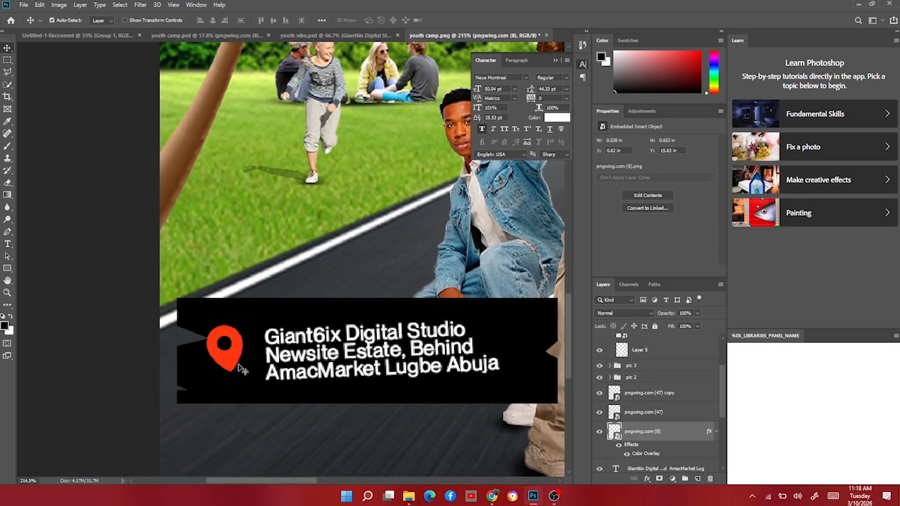
key("ctrl+t")
left_click_drag(250, 323, 257, 313)
left_click_drag(223, 366, 241, 368)
key("Return")
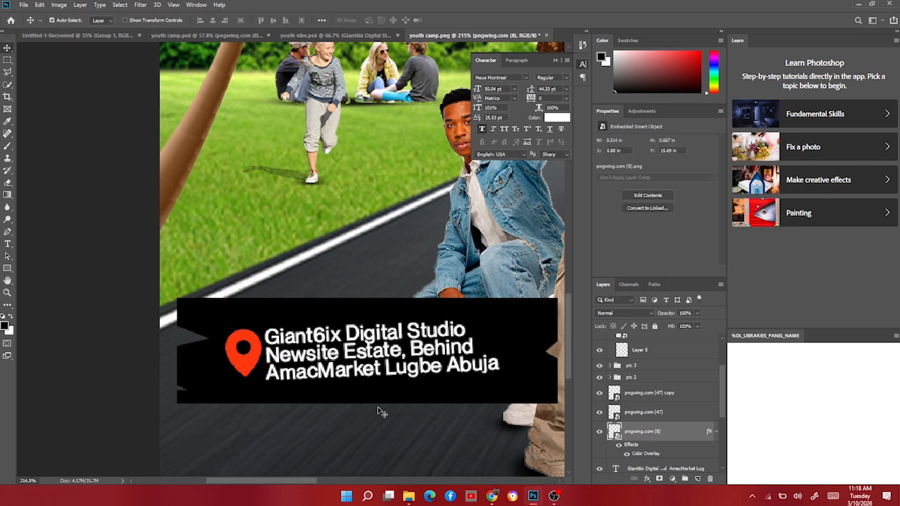
Rotate the black rectangle about -1.4° and adjust it to sit behind the address text.
left_click(375, 403)
key("ctrl+t")
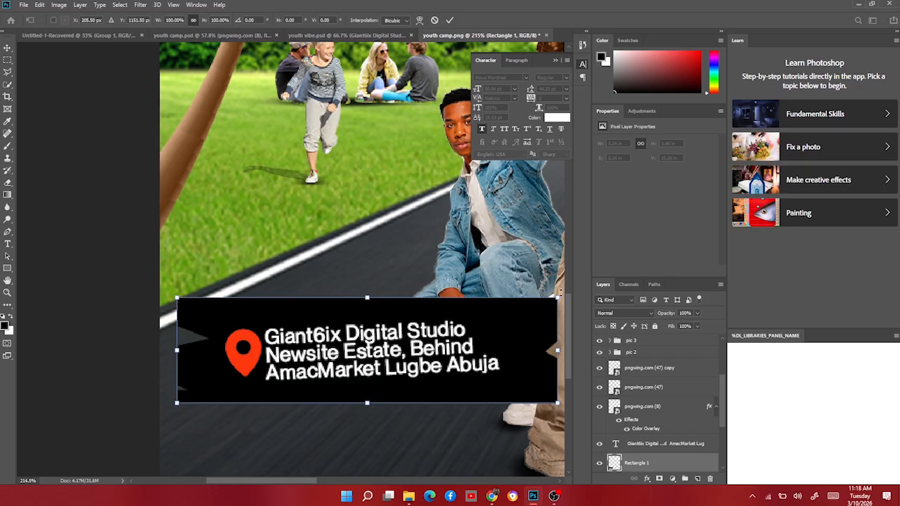
left_click_drag(560, 285, 556, 275)
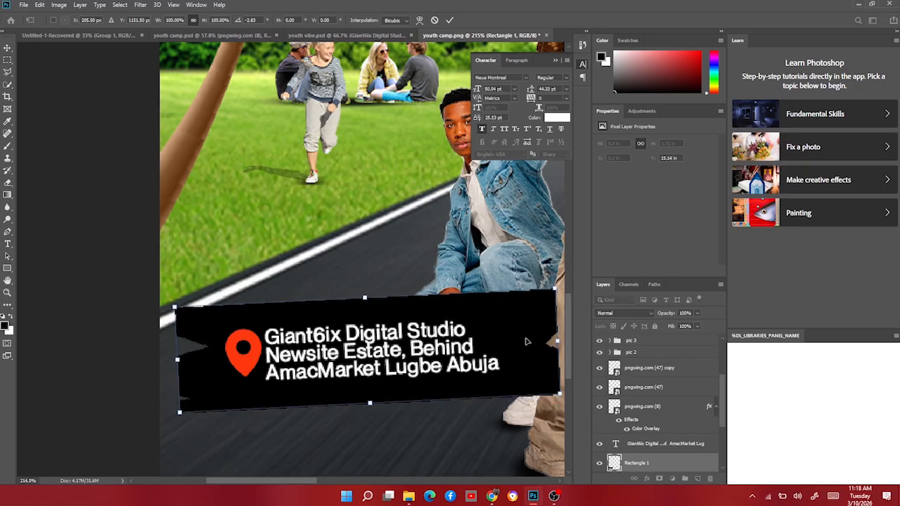
left_click_drag(524, 345, 522, 343)
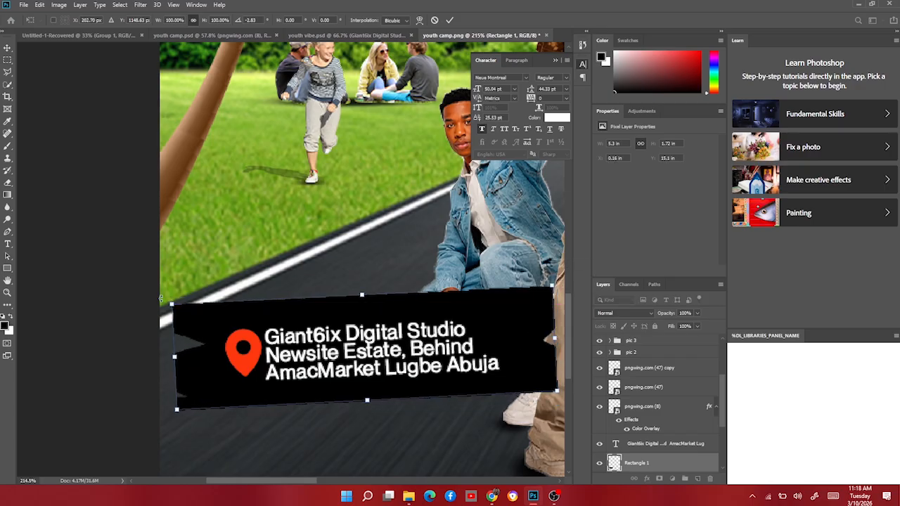
left_click_drag(153, 298, 155, 293)
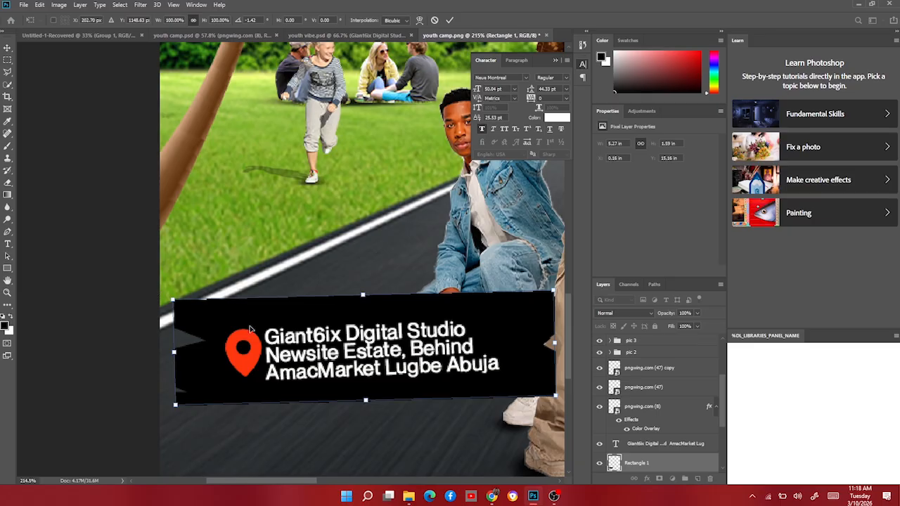
key("Return")
Group the pin icon, address text and rectangle layers and name the group location.
scroll(303, 357, "down", 8)
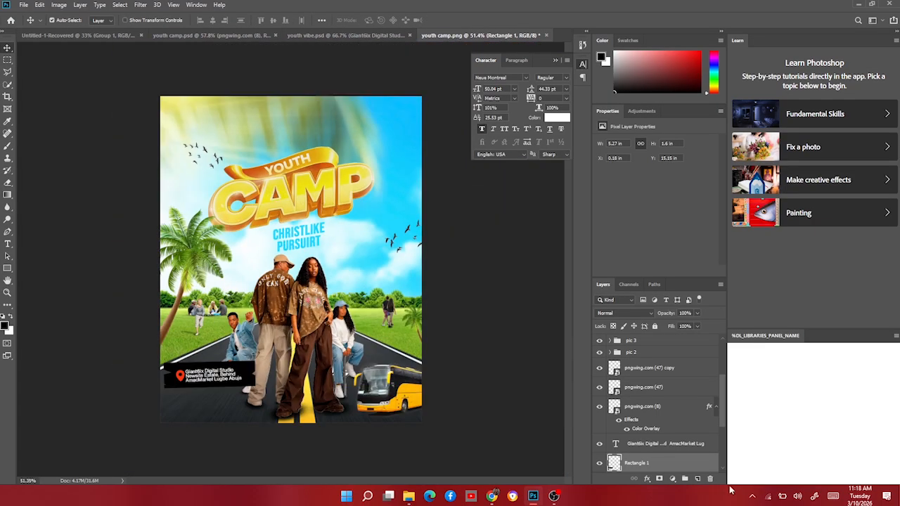
scroll(678, 465, "down", 3)
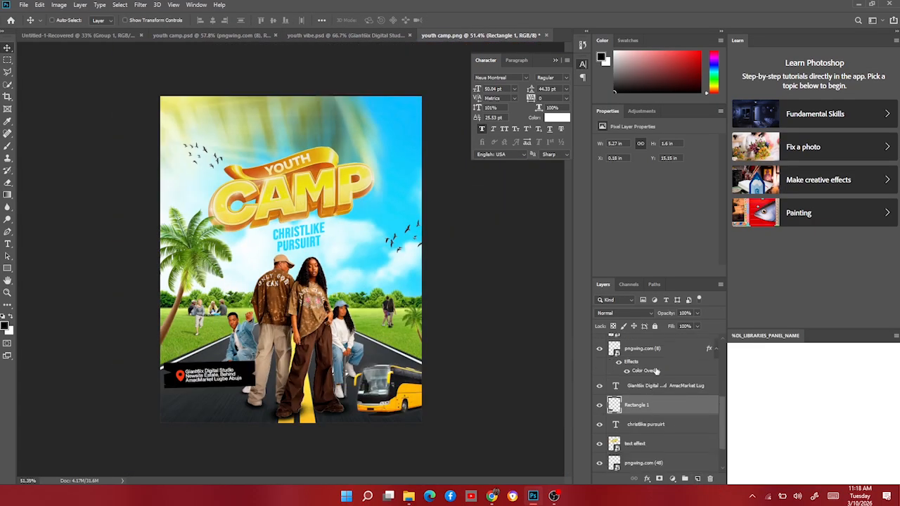
left_click(654, 385, "ctrl")
left_click(643, 349, "ctrl")
key("ctrl+g")
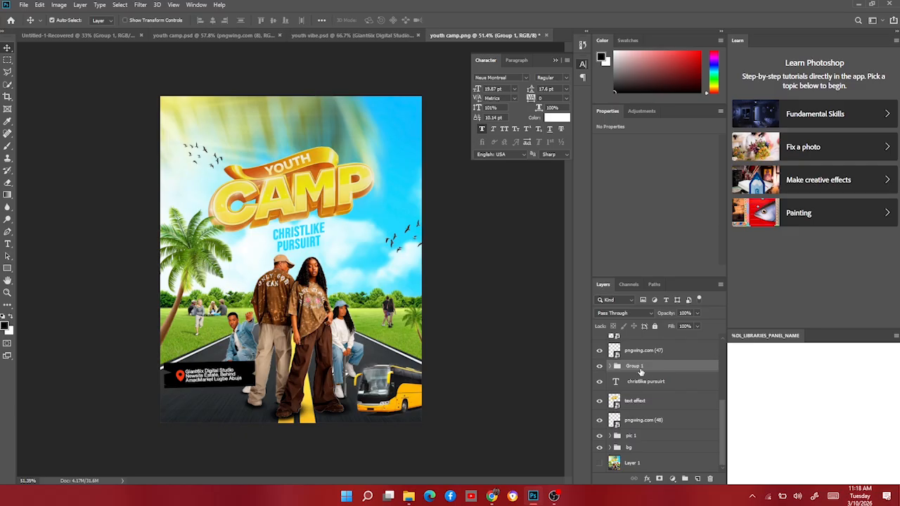
double_click(641, 366)
key("Return")
Move the location group onto the road and rotate it about -6° to tilt the badge.
key("ctrl+t")
left_click_drag(214, 384, 242, 393)
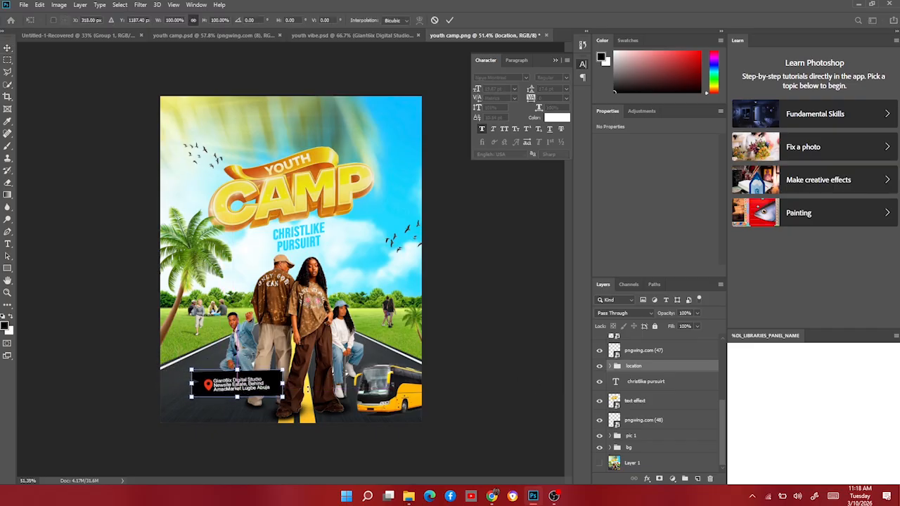
left_click_drag(298, 381, 253, 376)
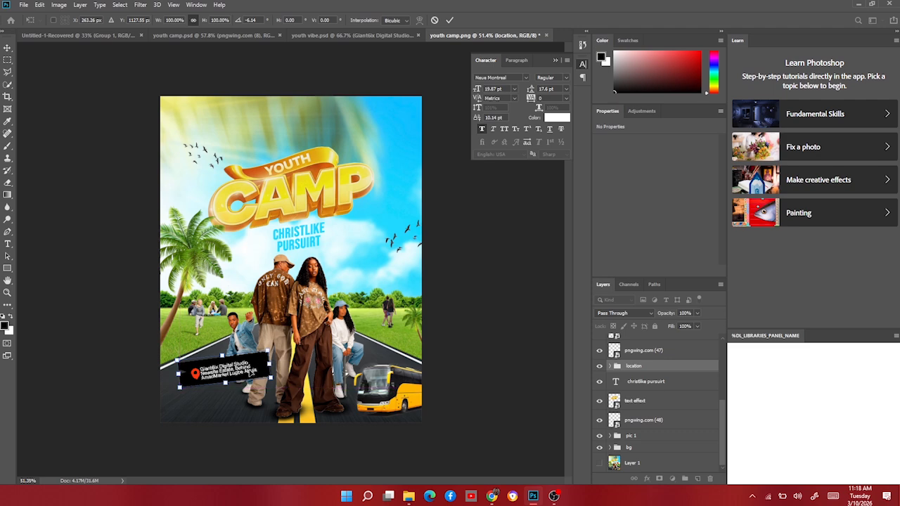
key("Return")
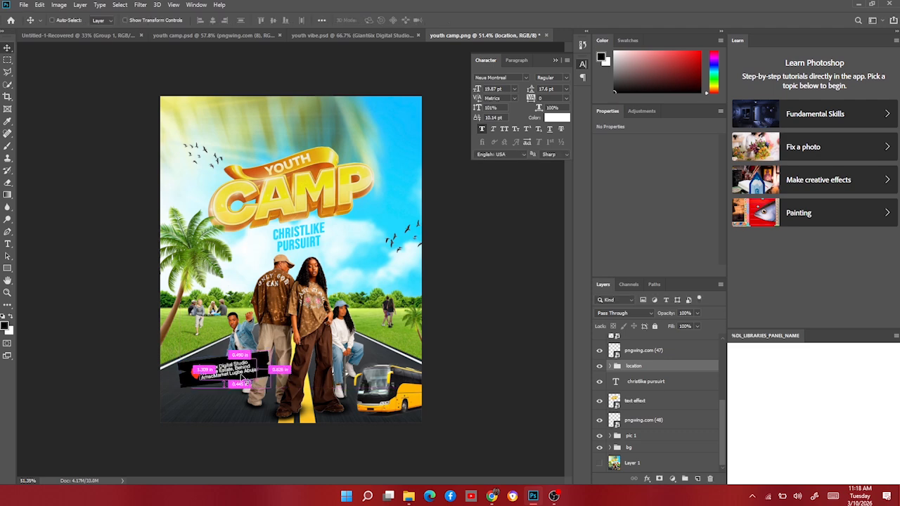
Nudge the location group down toward the flyer's lower-left corner.
key("ctrl+t")
left_click_drag(228, 377, 242, 392)
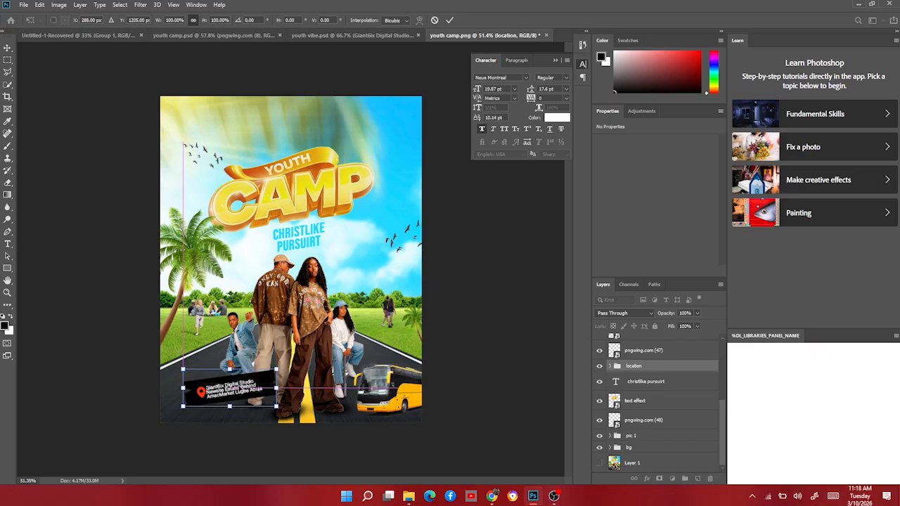
key("Return")
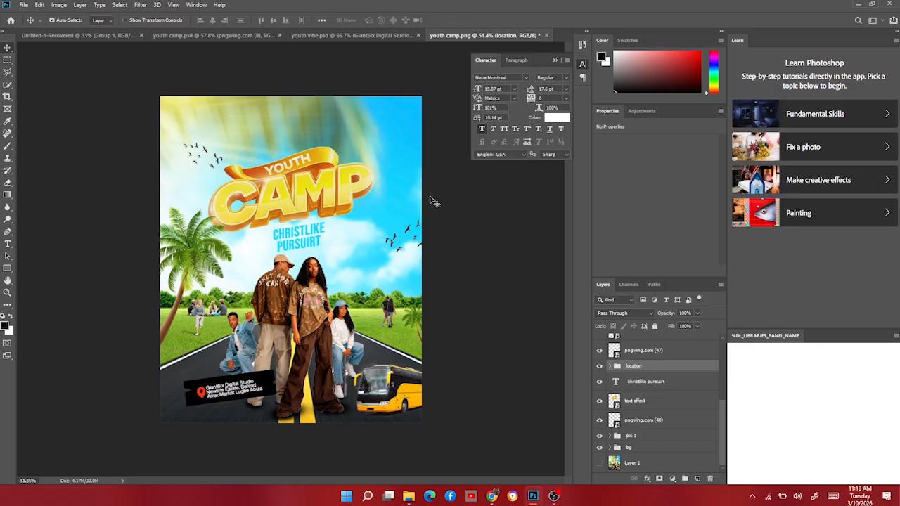
Draw a rectangle about 136 × 146 px to the right of the CHRISTLIKE PURSUIT subtitle.
scroll(433, 219, "up", 3)
left_click(7, 268)
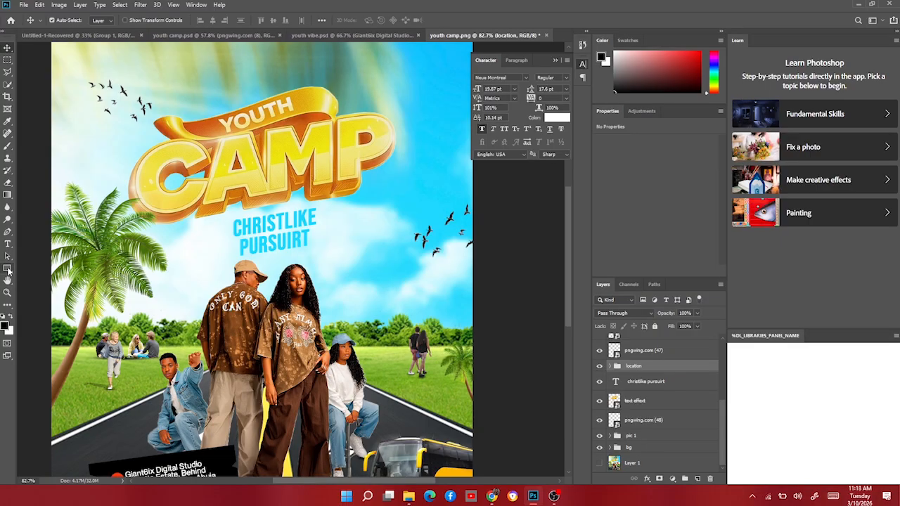
left_click_drag(353, 223, 408, 281)
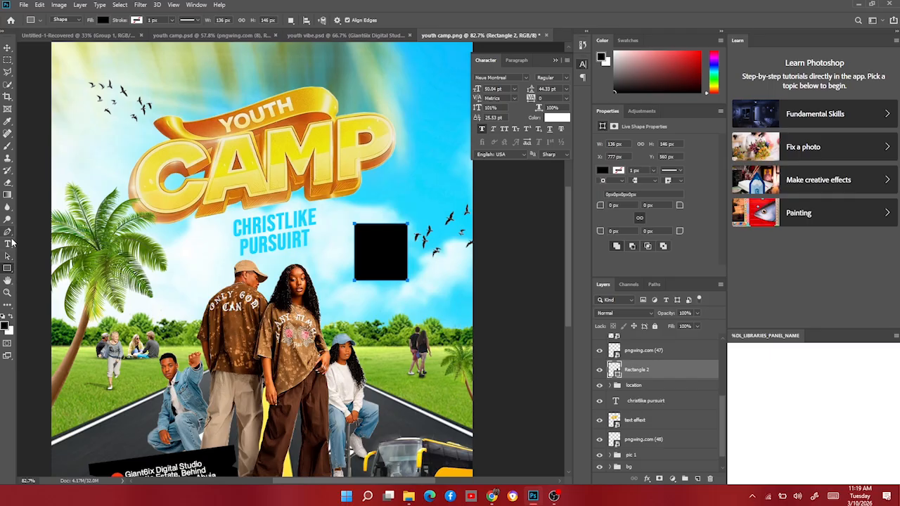
Add a text layer reading "14th" beside the new rectangle.
left_click(8, 244)
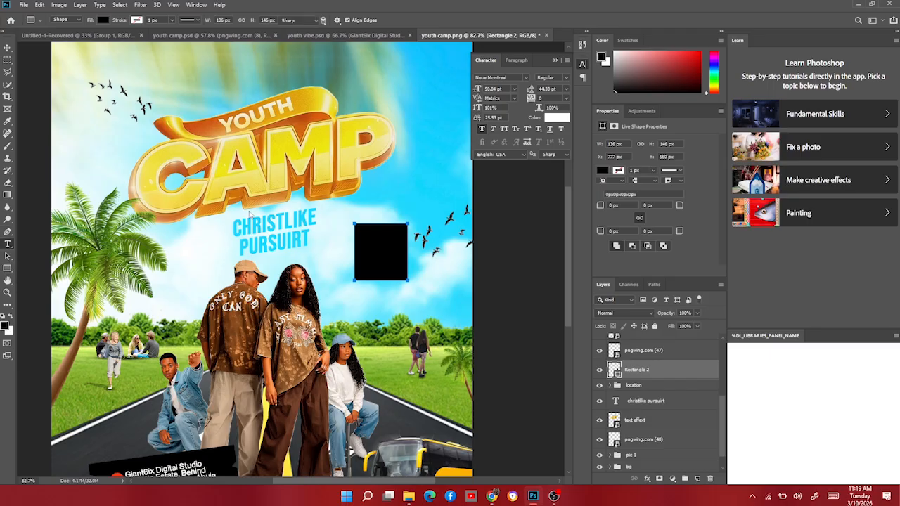
left_click(318, 269)
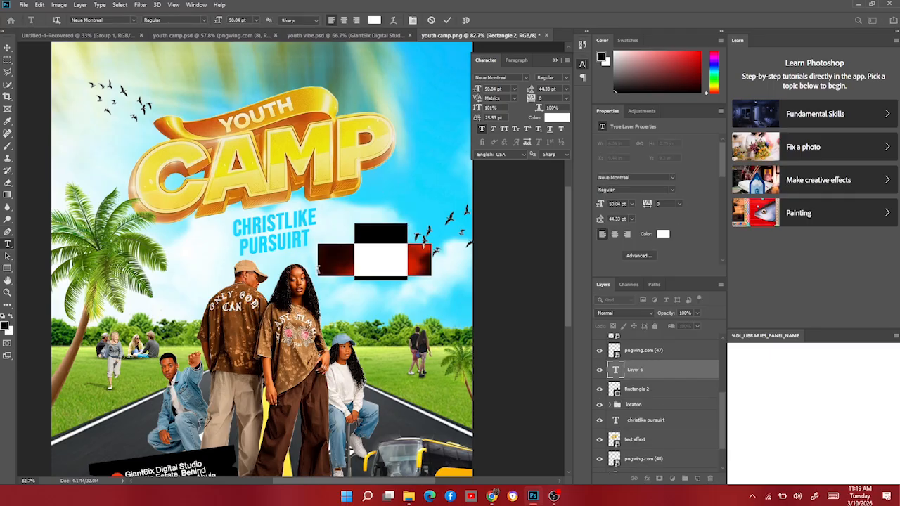
key("BackSpace")
type("14th")
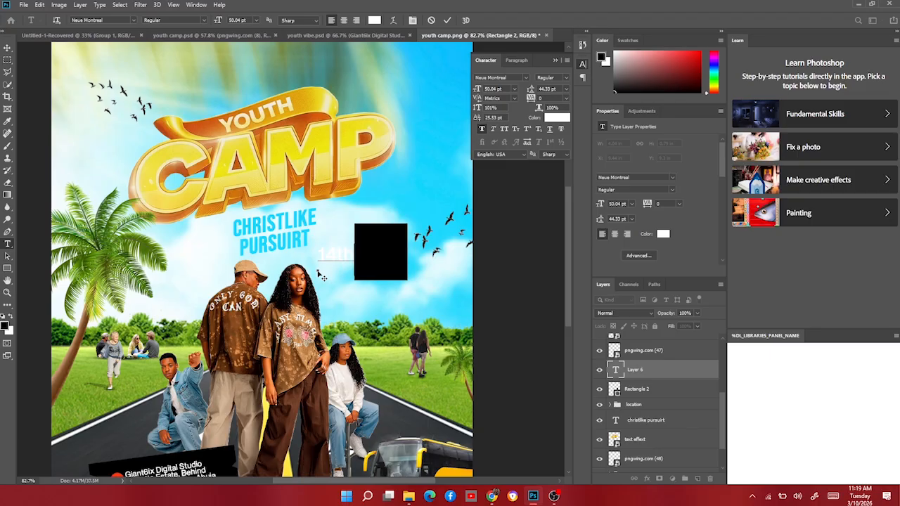
left_click(7, 48)
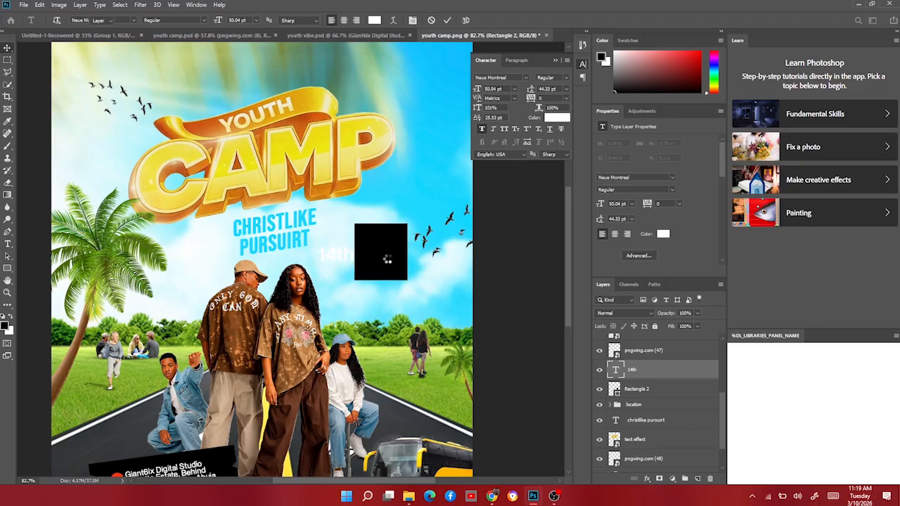
Set the rectangle's fill color to red.
left_click(404, 273)
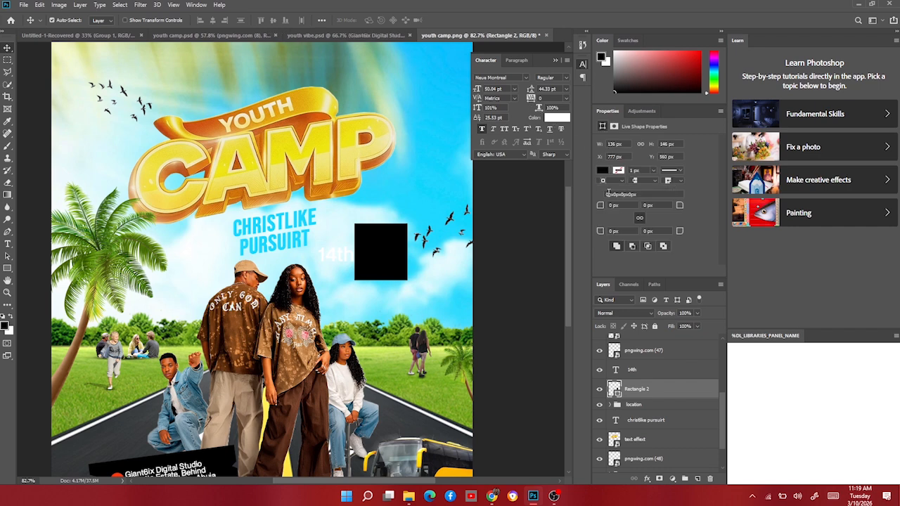
left_click(601, 171)
left_click(603, 231)
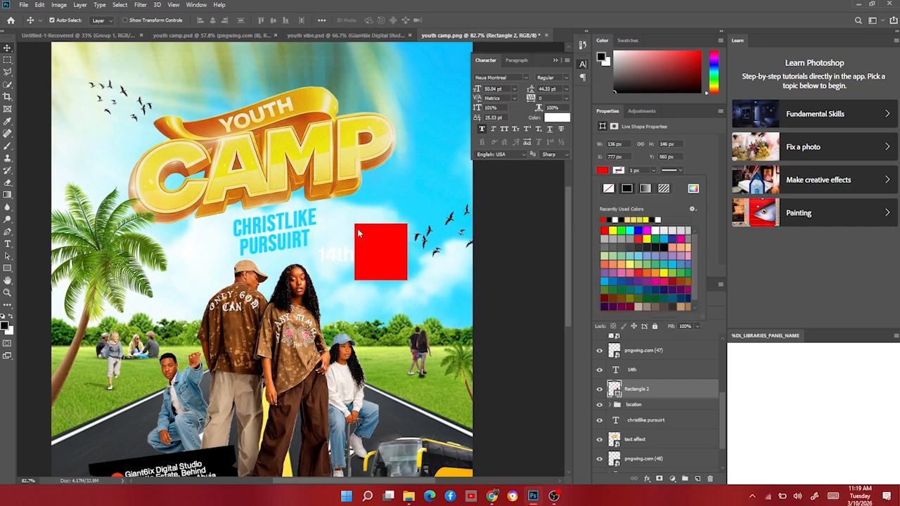
Center the 14th text on the red rectangle and set its font to Bebas Neue.
left_click_drag(344, 255, 393, 253)
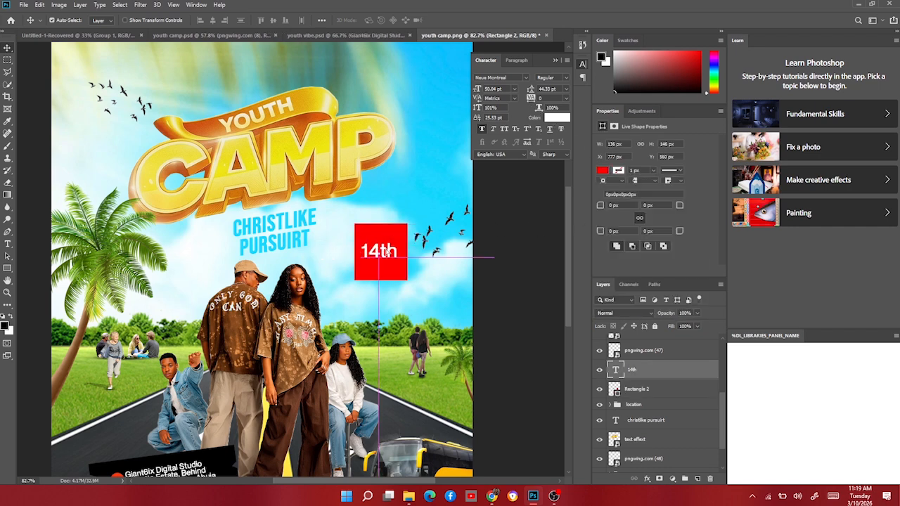
left_click(514, 76)
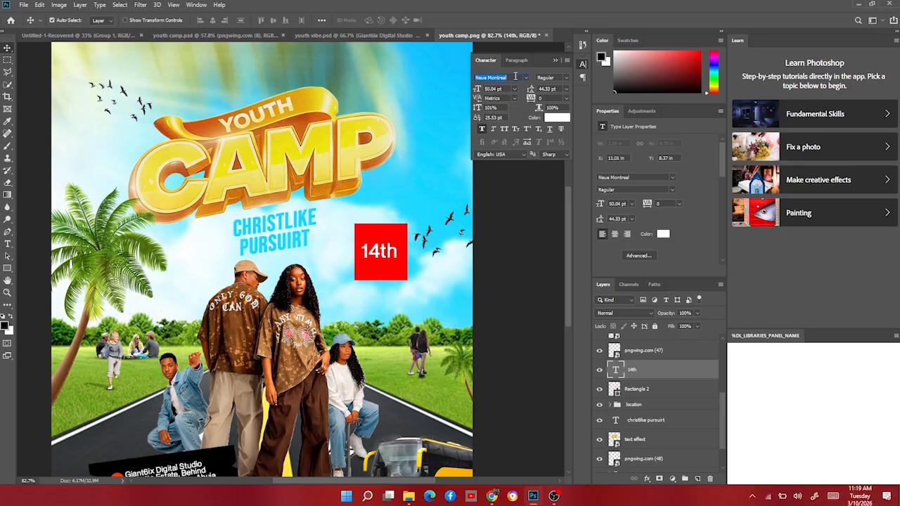
type("beb")
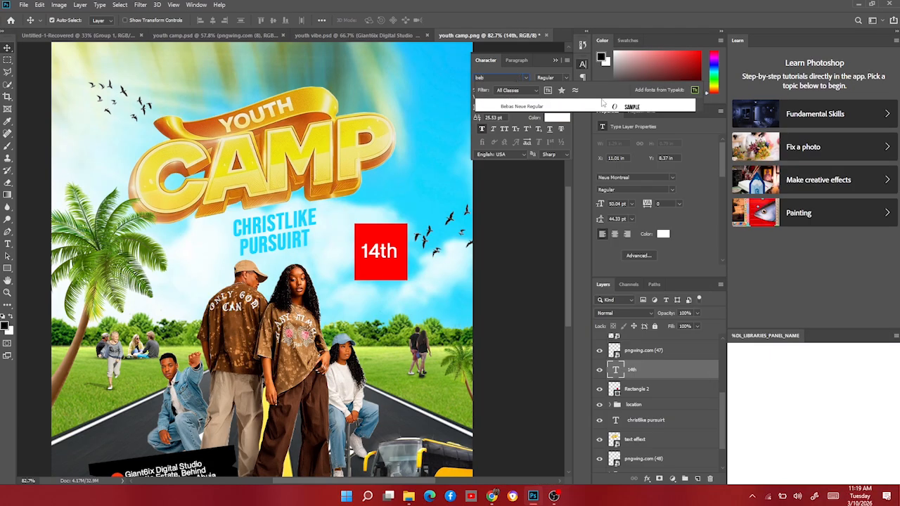
key("Return")
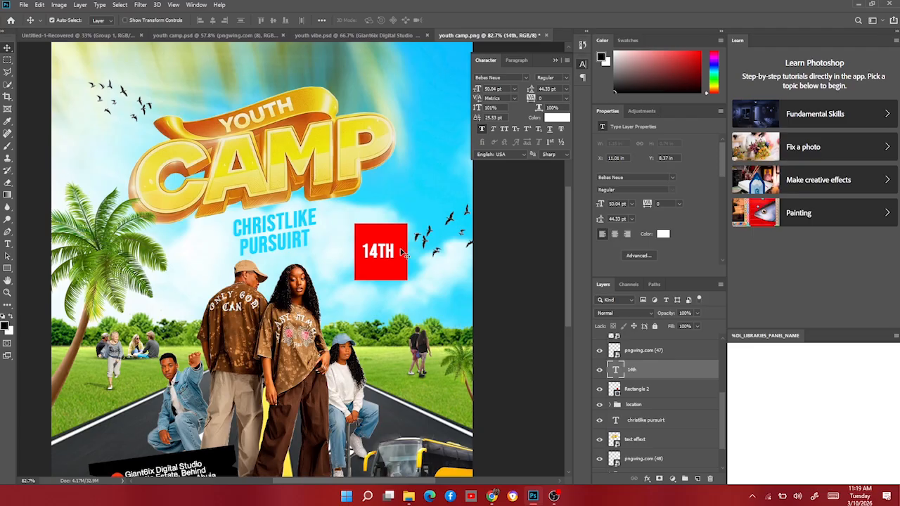
Duplicate the 14th text, move the copy below it and change it to "SAT. 2026".
scroll(386, 263, "up", 3)
key("ctrl+j")
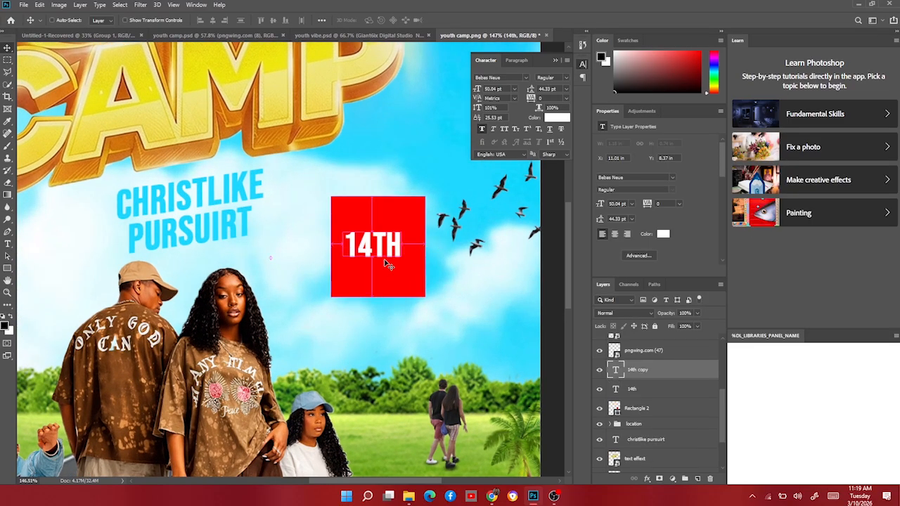
left_click_drag(386, 259, 382, 289)
key("t")
double_click(379, 281)
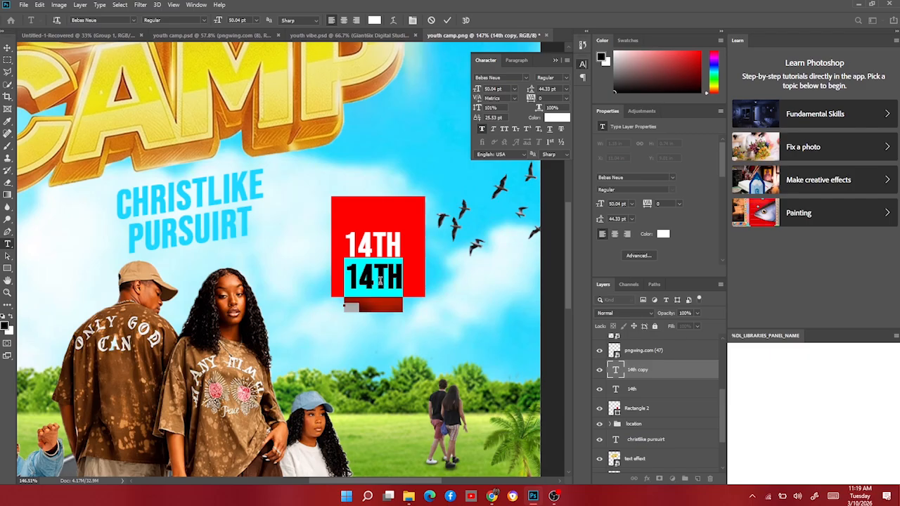
type("SAT.")
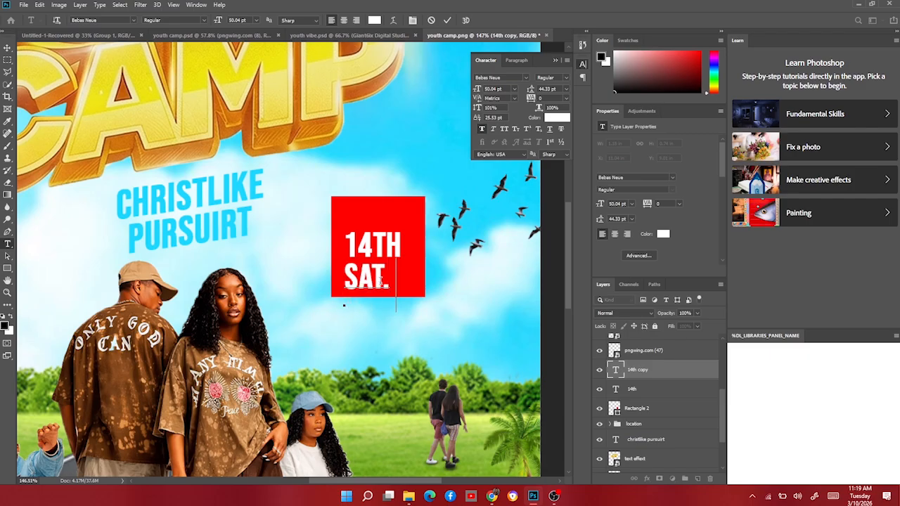
type(" 202")
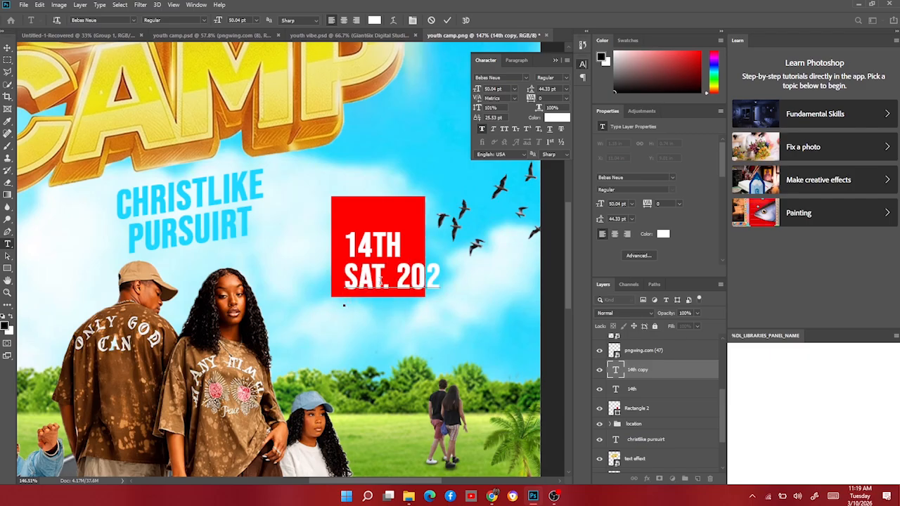
type("6")
Scale the SAT. 2026 text down to about 49%.
left_click(9, 49)
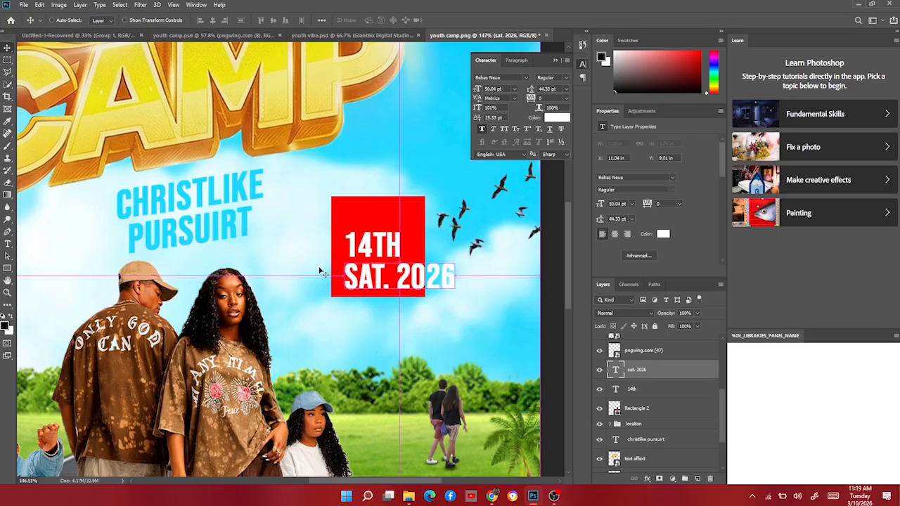
key("ctrl+t")
left_click_drag(454, 275, 375, 274)
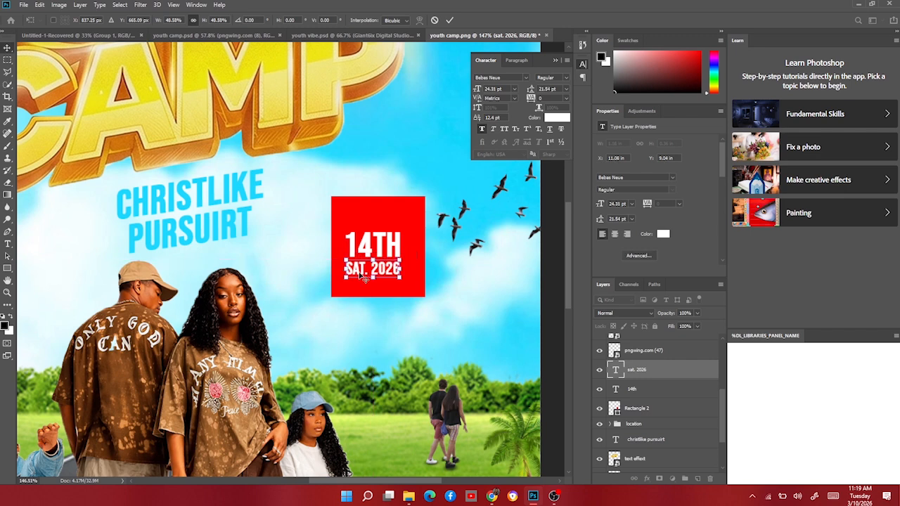
key("Return")
Nudge the SAT. 2026 text up and right under 14th and shift the red rectangle slightly.
key("Up")
key("Up")
key("Up")
key("Right")
key("Right")
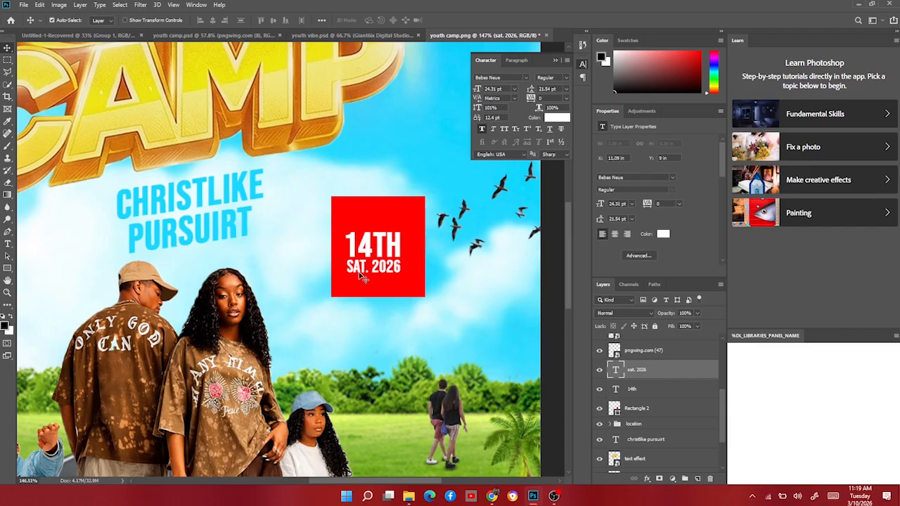
key("Right")
mouse_move(397, 284)
left_mouse_down()
mouse_move(402, 296)
mouse_move(392, 286)
left_mouse_up()
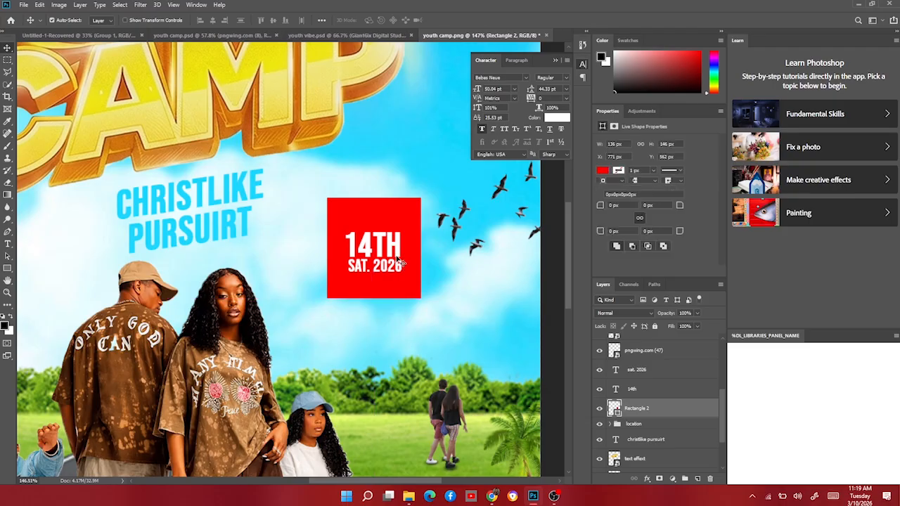
Scale the 14th and SAT. 2026 texts together to fill the red rectangle's width.
left_click(398, 252)
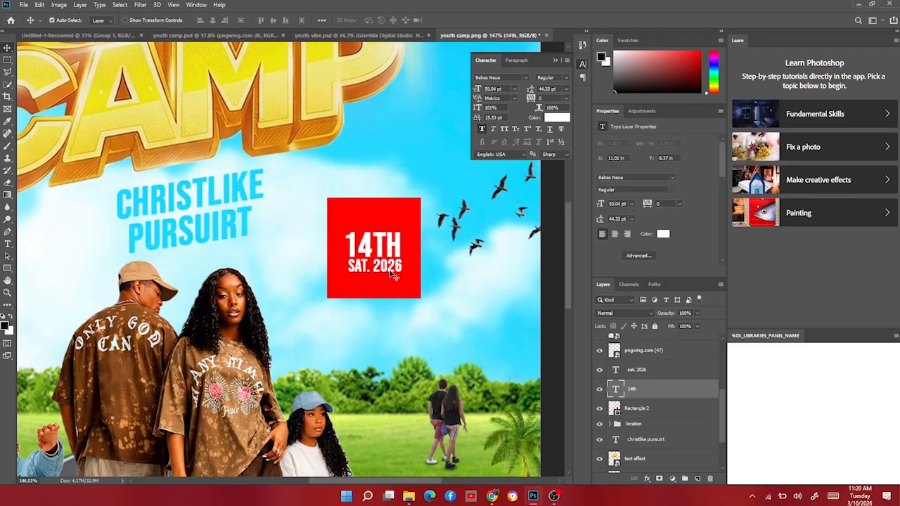
left_click(394, 276, "shift")
key("ctrl+t")
left_click_drag(372, 232, 379, 250)
key("Return")
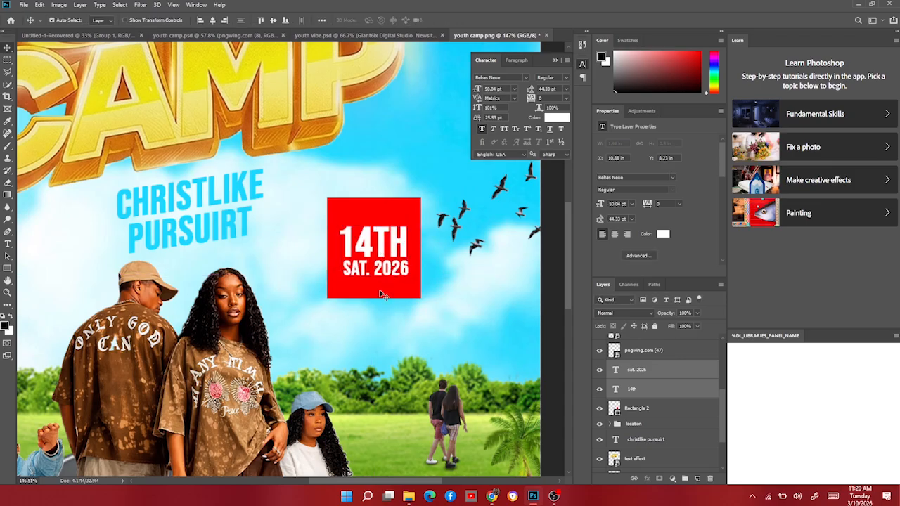
Nudge the red rectangle, duplicate it and squash the copy into a thin strip about 27% tall at its top.
left_click(382, 294)
key("Right")
key("Up")
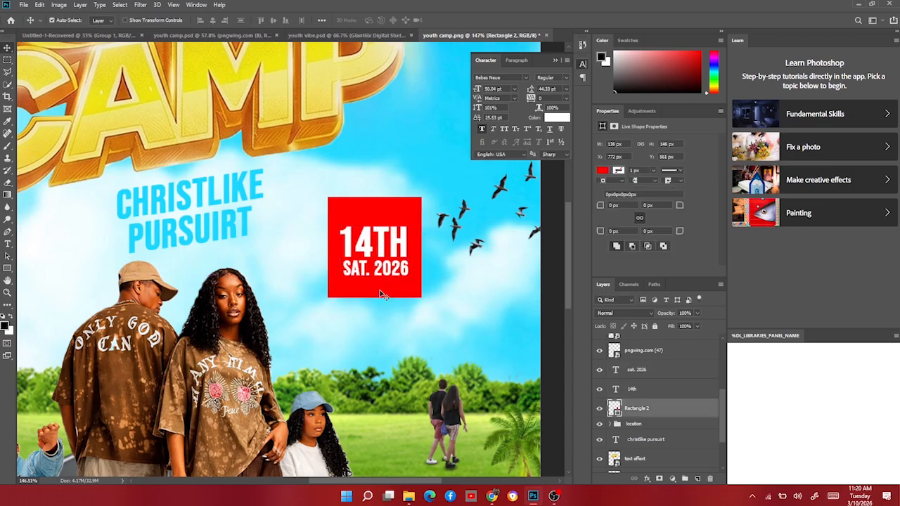
key("ctrl+j")
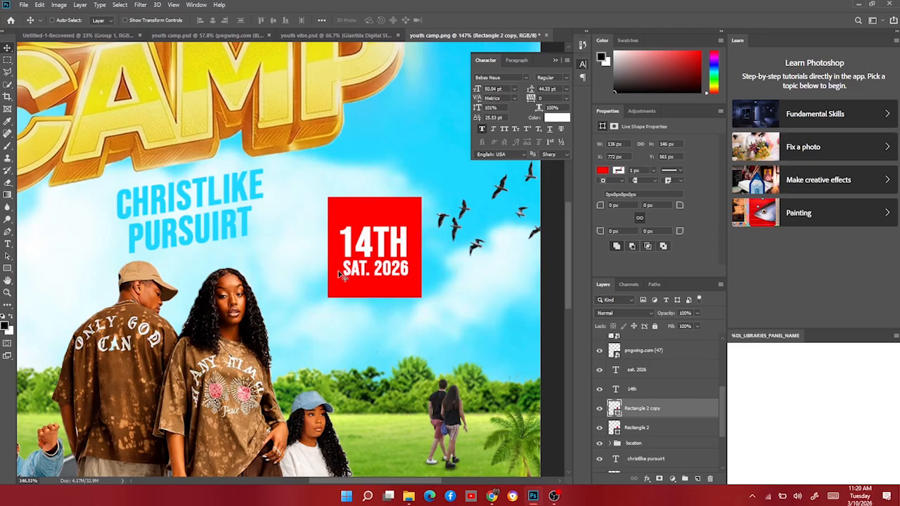
key("ctrl+t")
left_click_drag(373, 293, 386, 209)
key("Return")
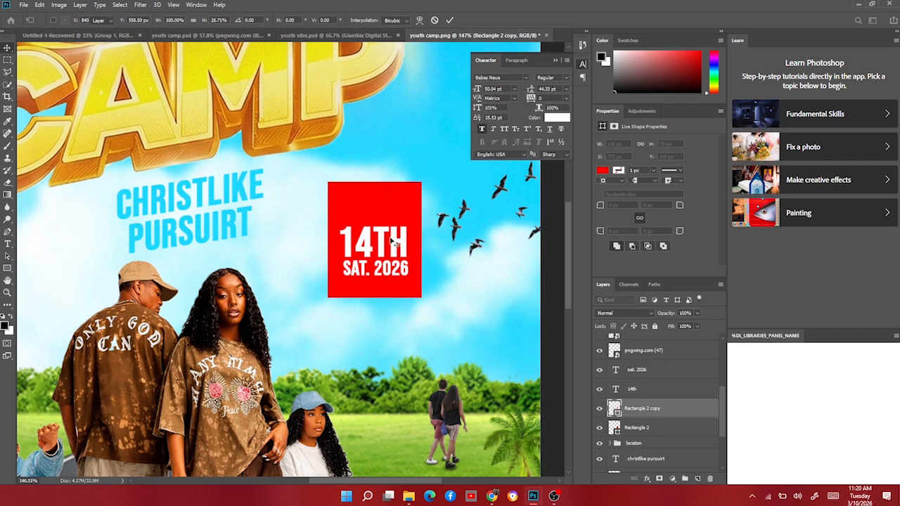
Duplicate the 14th text above it and change the copy to "MARCH".
left_click(383, 243)
left_click_drag(383, 243, 381, 205, "alt")
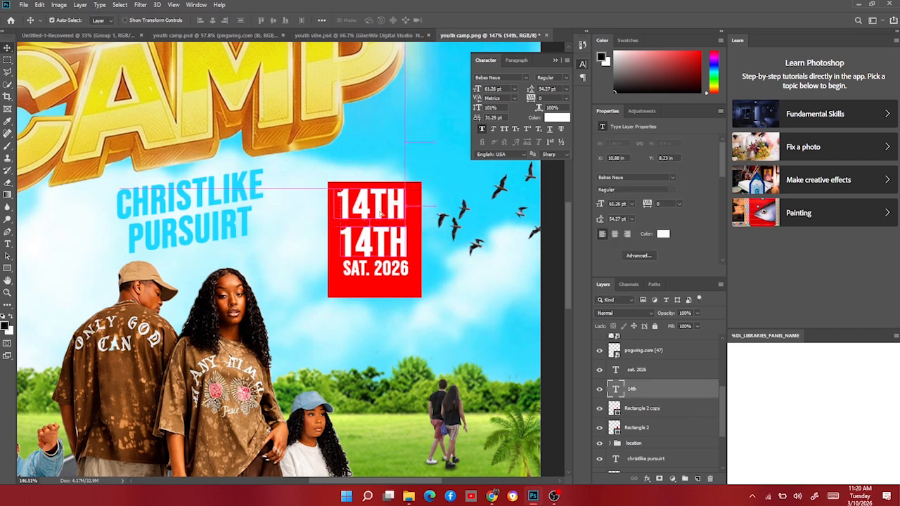
double_click(378, 206)
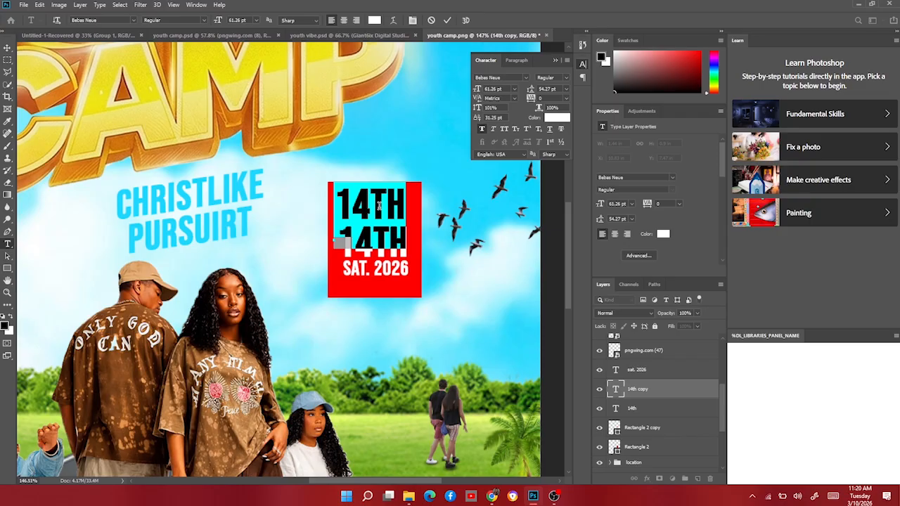
type("MARCH")
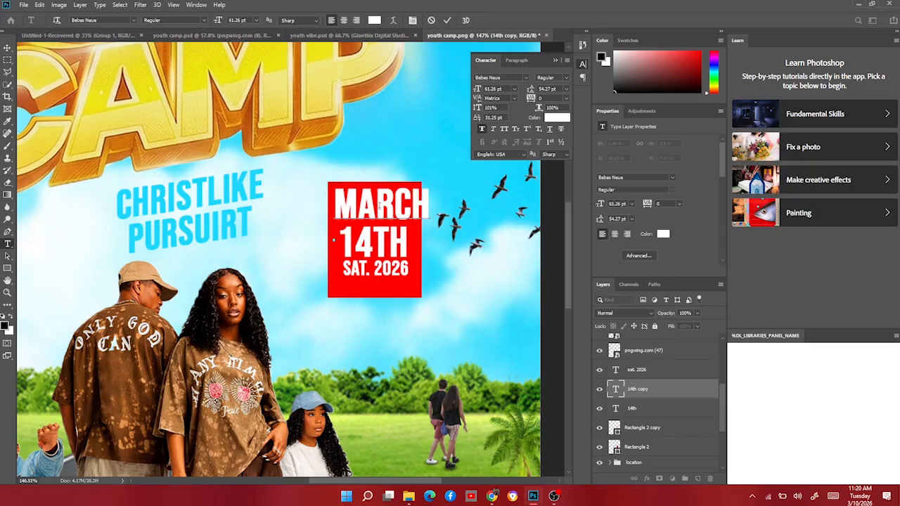
Scale the MARCH text down to fit the top strip.
left_click(7, 50)
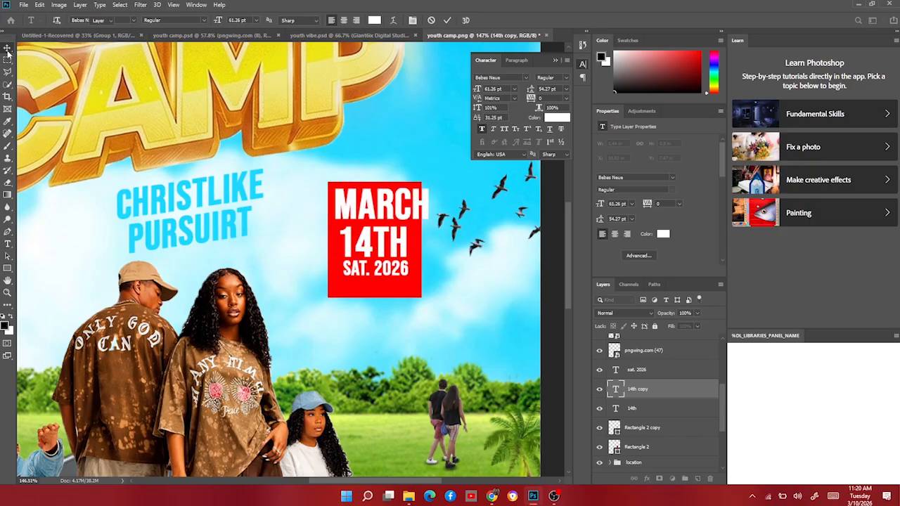
key("ctrl+t")
left_click_drag(333, 204, 375, 202)
key("Return")
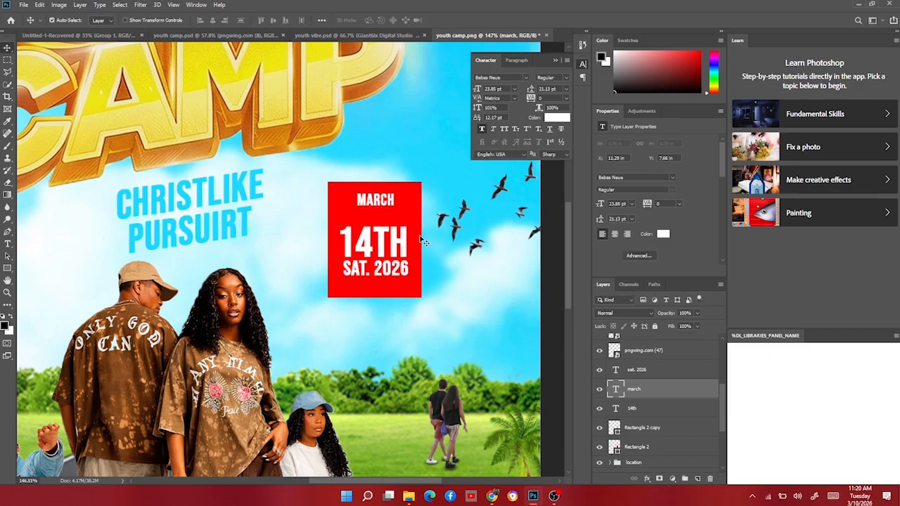
Shorten the red rectangle from its top edge to about 86% height, leaving a gap under the strip.
left_click(420, 236)
key("ctrl+t")
left_click_drag(375, 183, 379, 213)
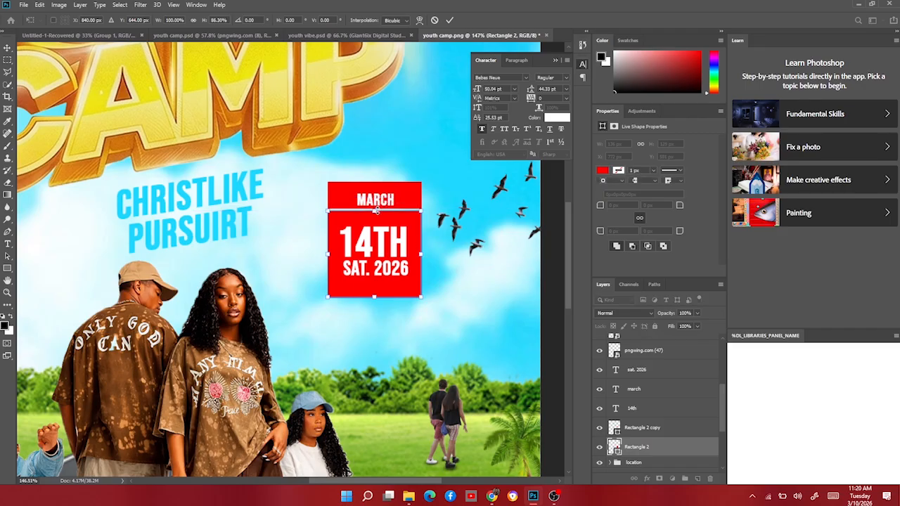
key("Return")
Nudge the top strip down 5 pixels.
left_click(413, 200)
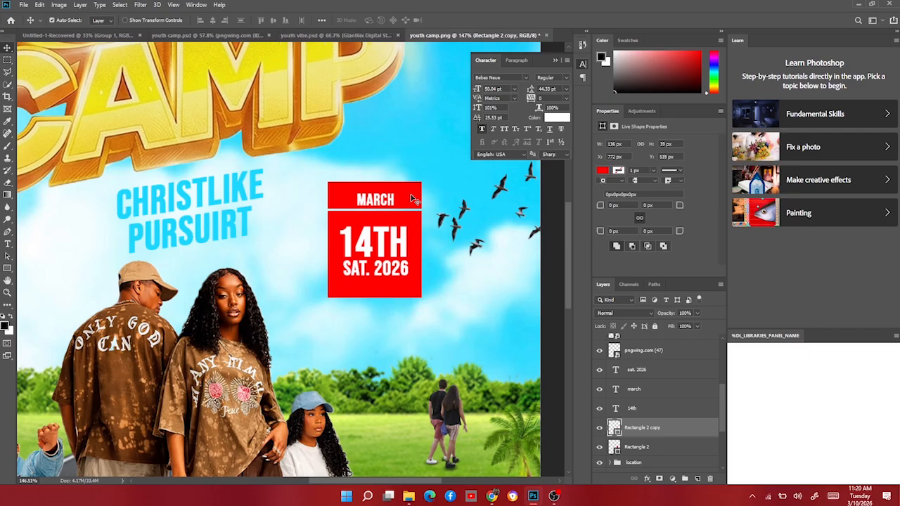
key("Down")
key("Down")
key("Down")
key("Down")
key("Down")
Fill the top strip with a light yellow color behind the MARCH text.
left_click(603, 172)
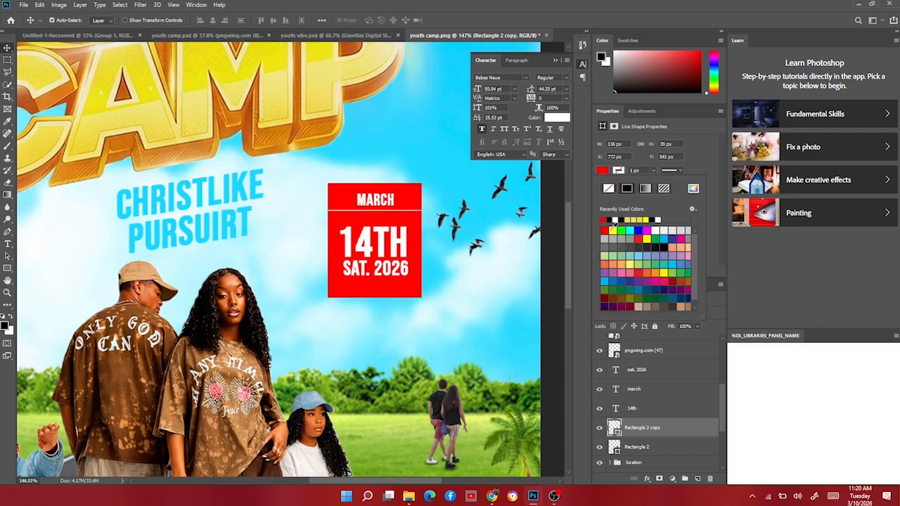
left_click(633, 218)
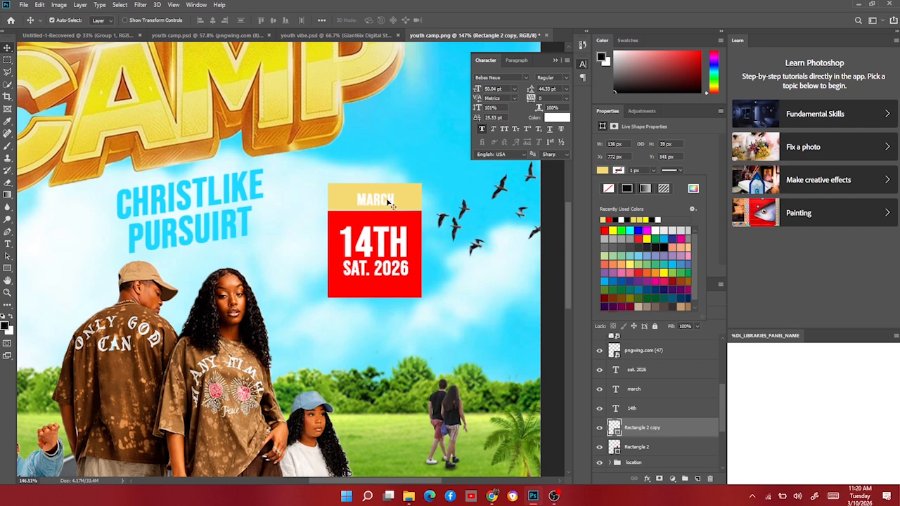
left_click(388, 205)
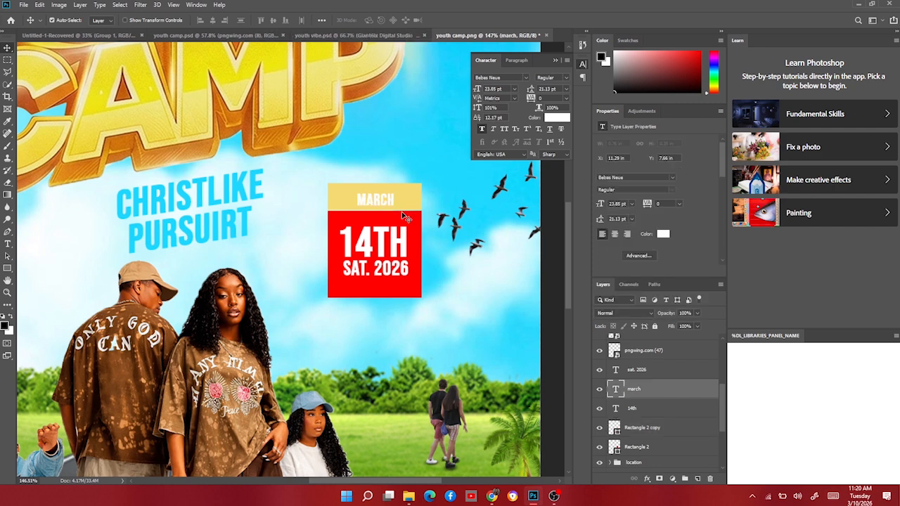
Change the MARCH text color to a near-black dark red.
left_click(664, 235)
left_click(636, 195)
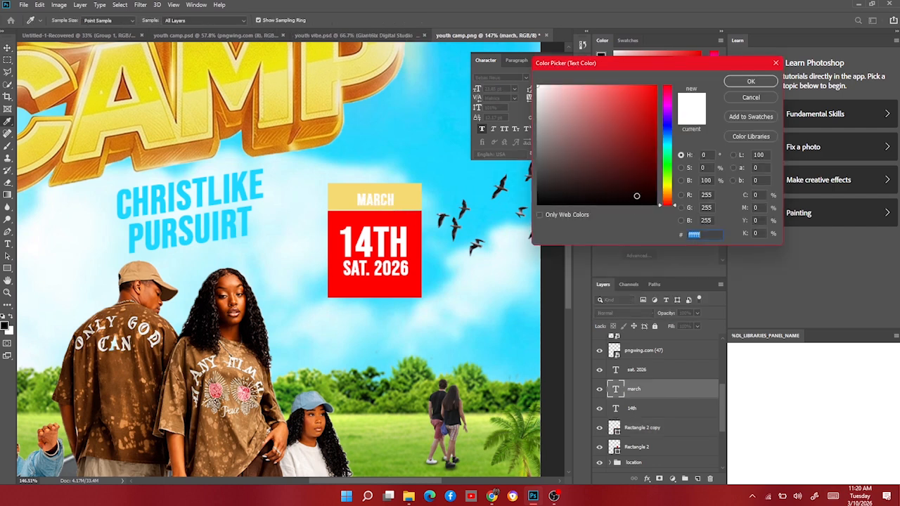
left_click(734, 82)
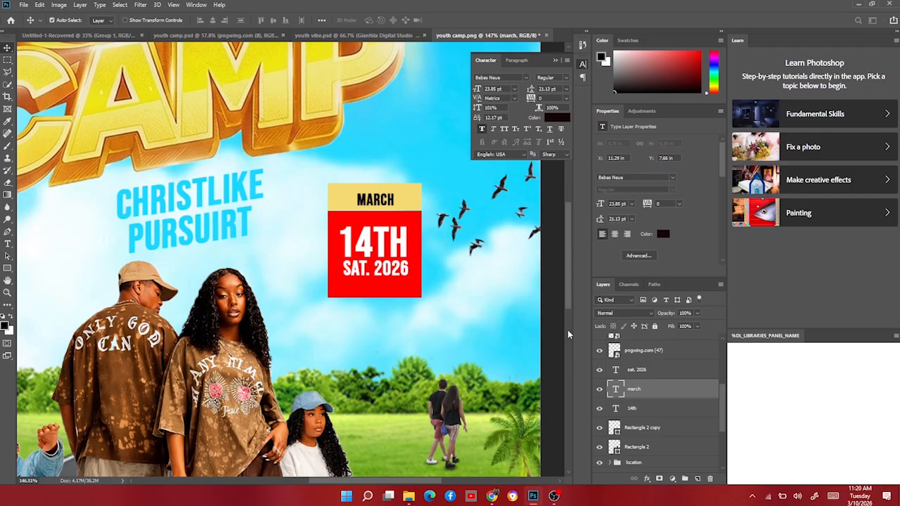
Group the date badge layers: MARCH, 14TH, SAT. 2026 and both red rectangles.
left_click(650, 412, "ctrl")
left_click(644, 433, "ctrl")
left_click(640, 448, "ctrl")
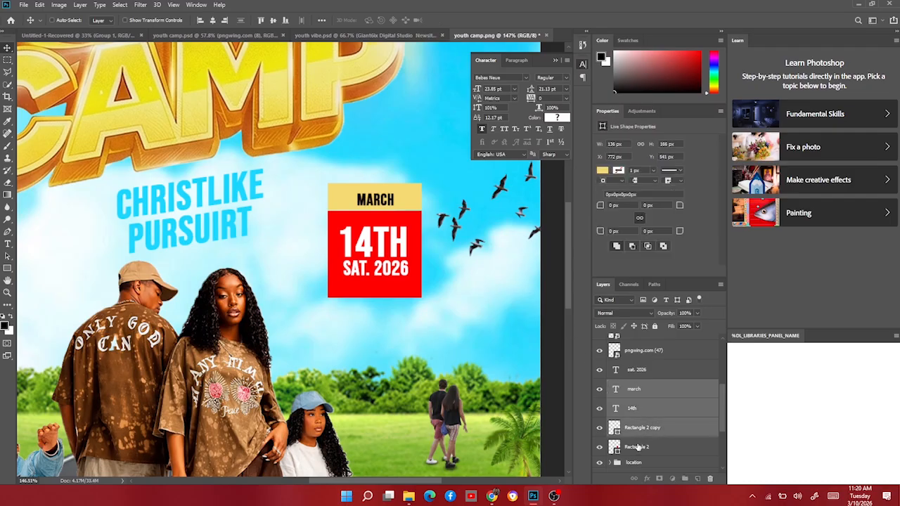
left_click(647, 372, "ctrl")
key("ctrl+g")
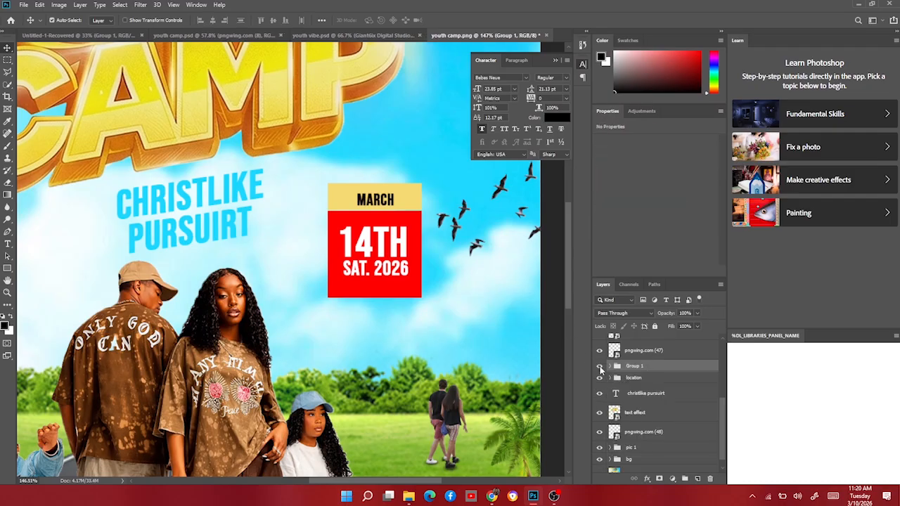
Rename the new group as time and convert it to a smart object.
left_click(599, 366)
left_click(599, 366)
double_click(635, 366)
key("Return")
right_click(637, 368)
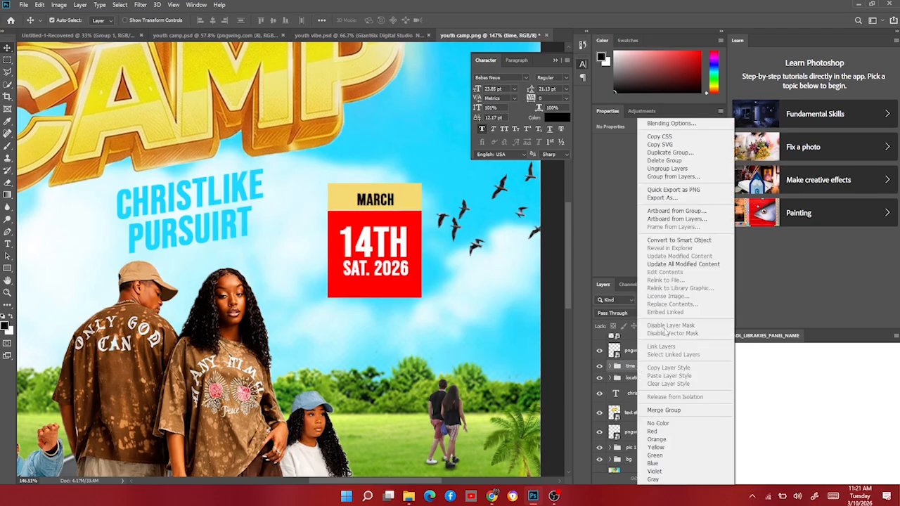
left_click(677, 243)
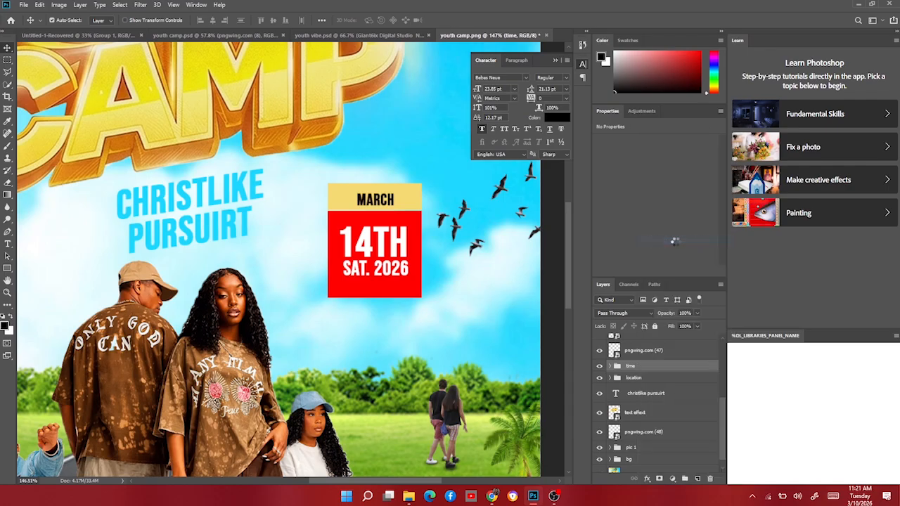
Warp the time smart object with the Shell Upper style at 50% bend.
key("ctrl+t")
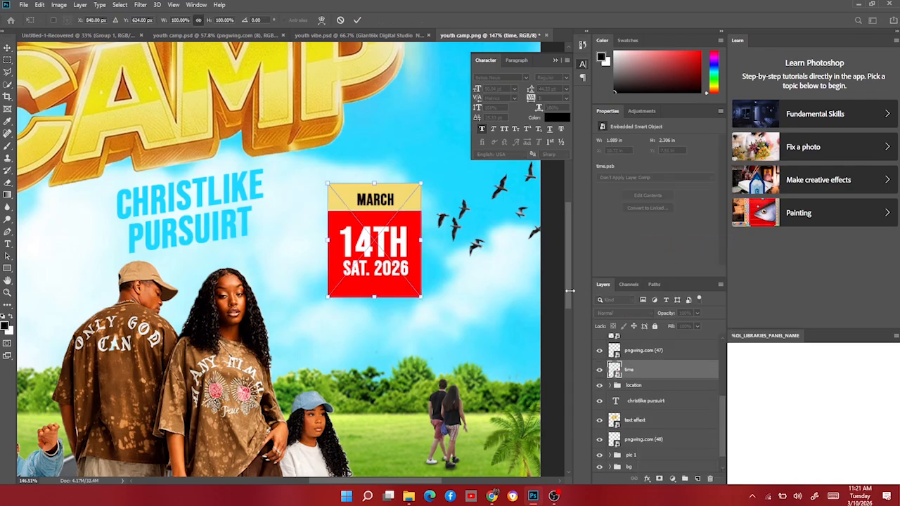
scroll(385, 360, "down", 5)
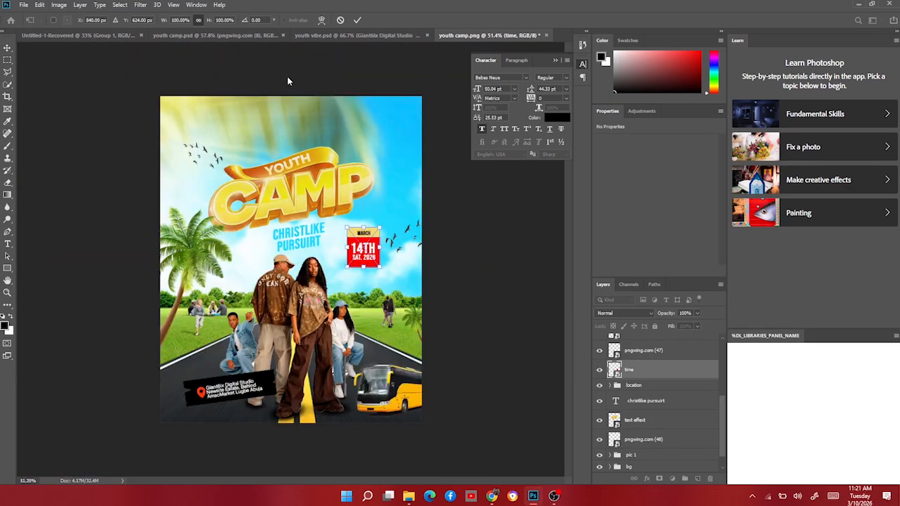
left_click(322, 20)
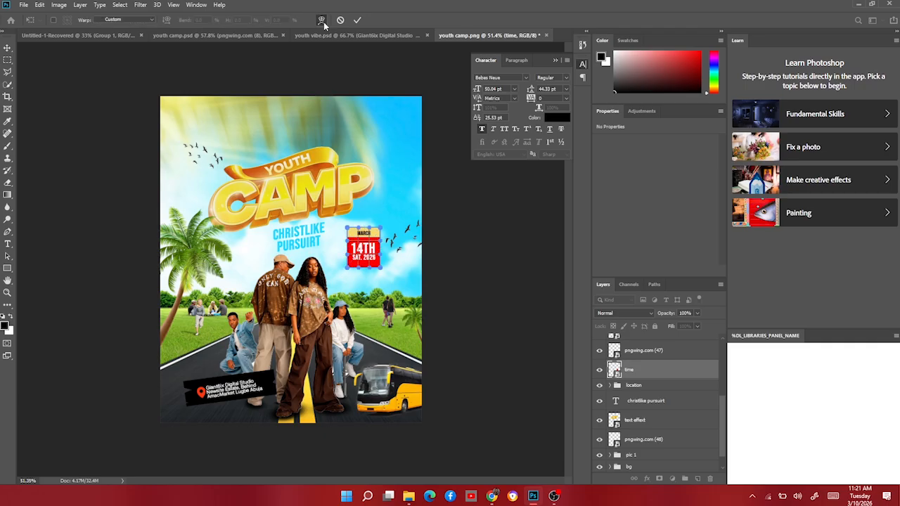
left_click(117, 20)
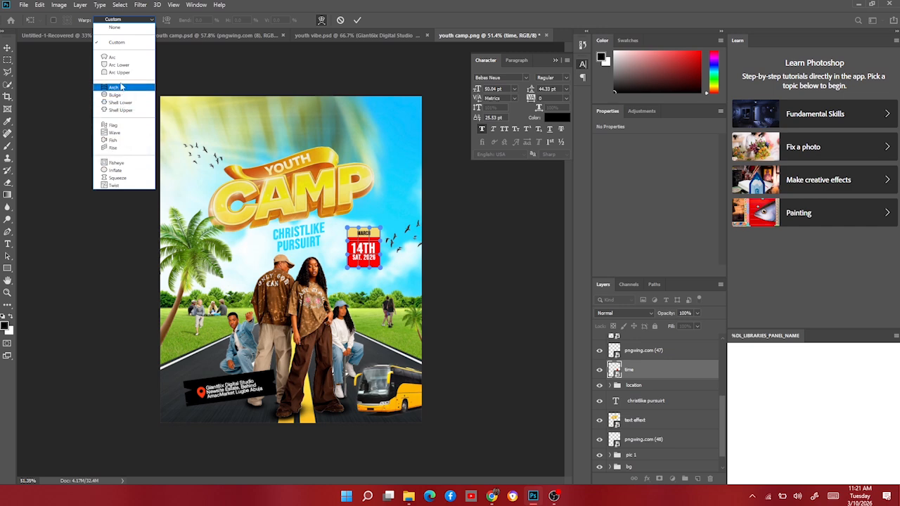
left_click(121, 58)
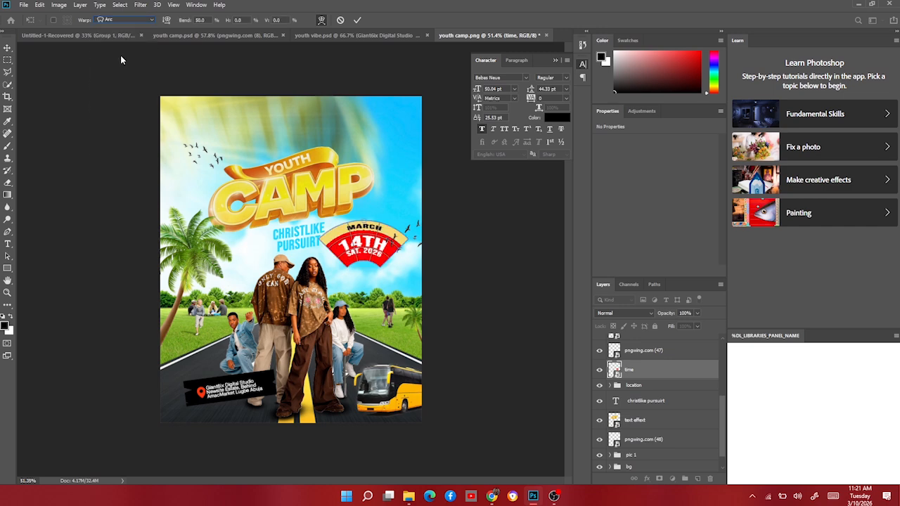
left_click(114, 21)
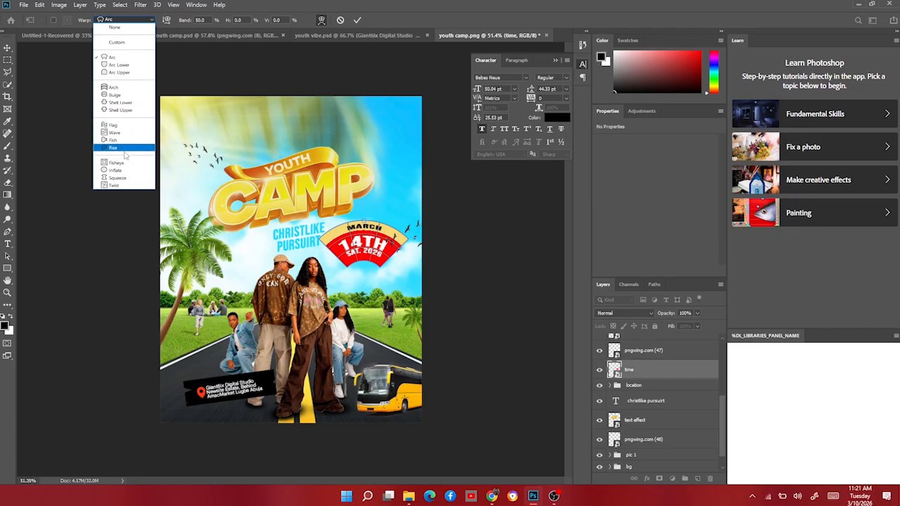
left_click(116, 103)
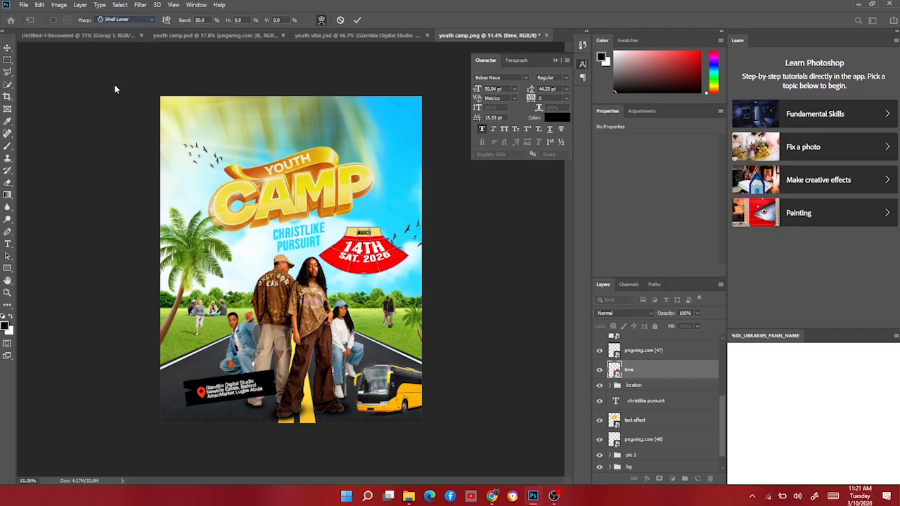
left_click(118, 20)
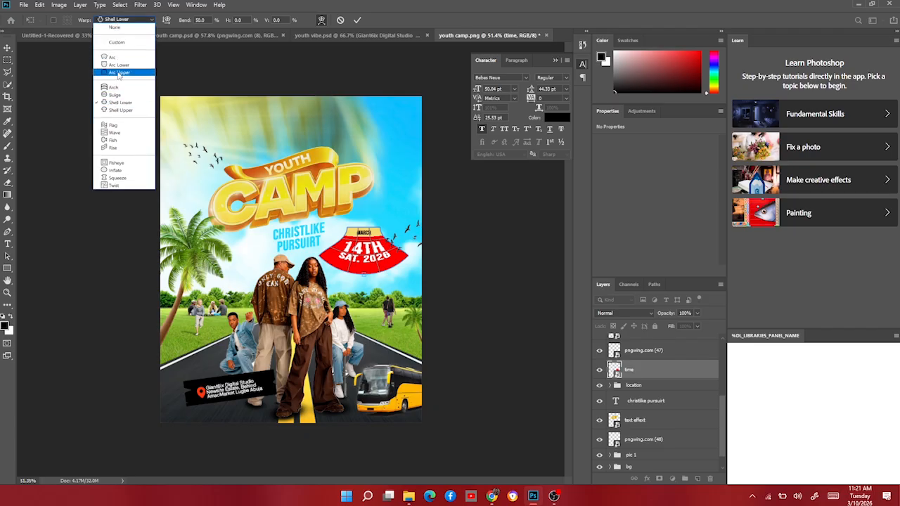
left_click(118, 72)
left_click(127, 21)
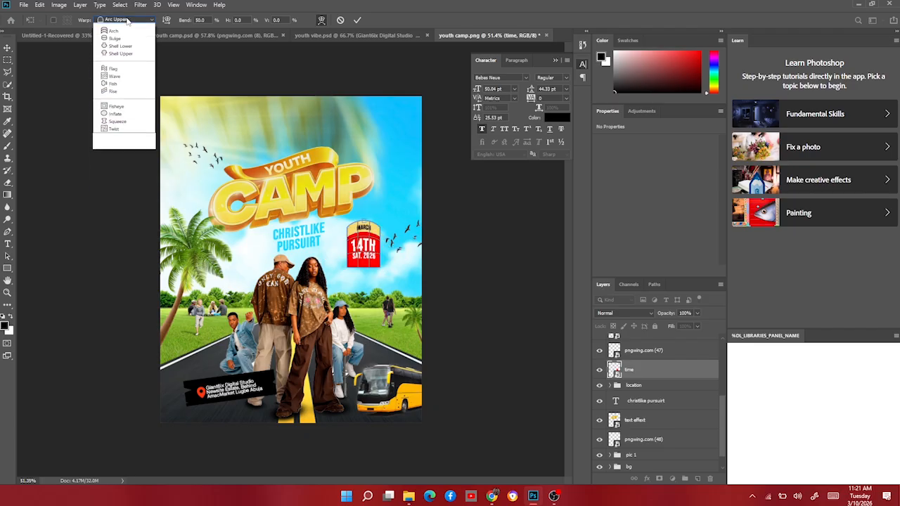
left_click(131, 64)
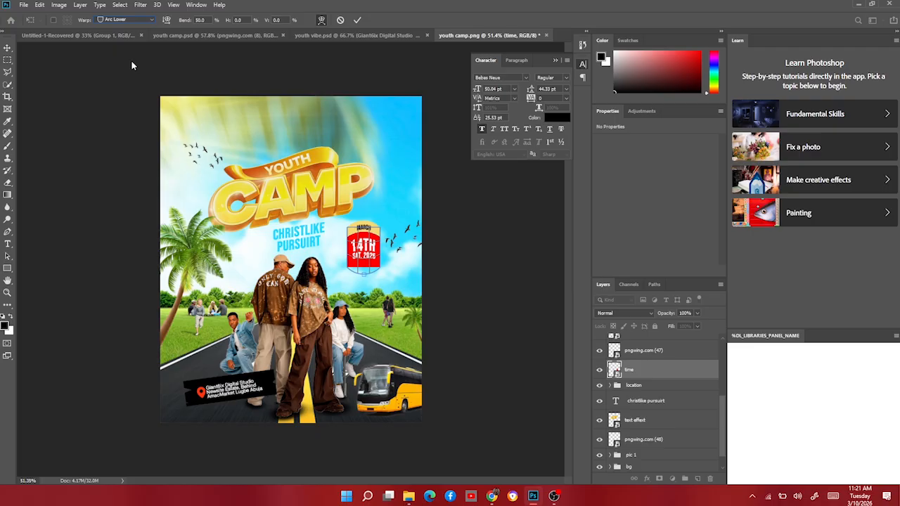
left_click(132, 21)
left_click(128, 178)
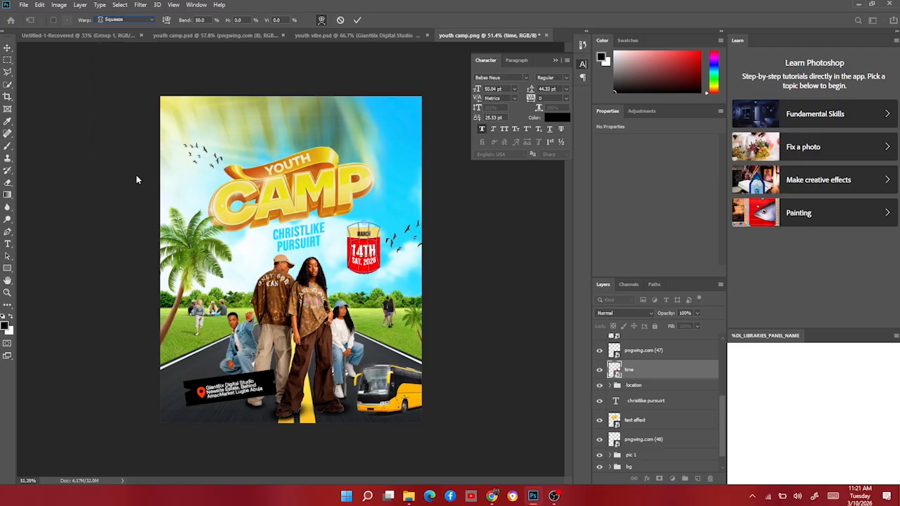
left_click(133, 19)
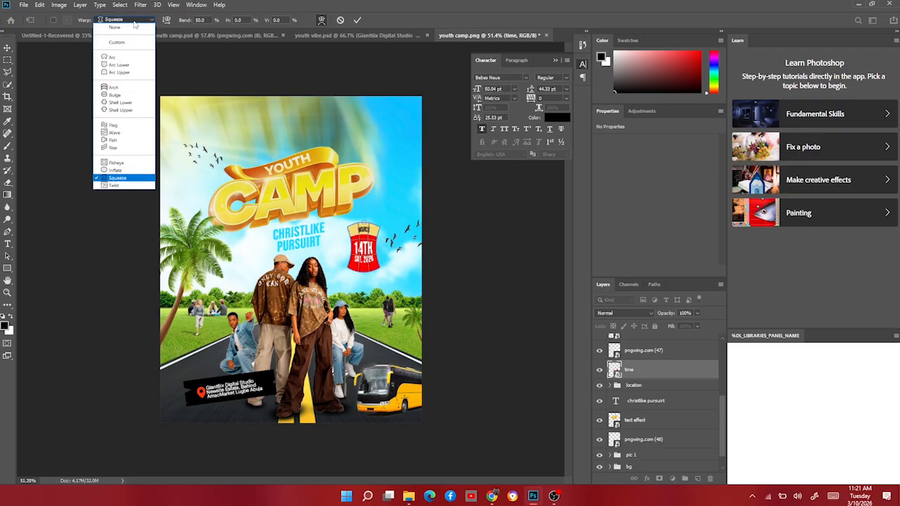
left_click(116, 111)
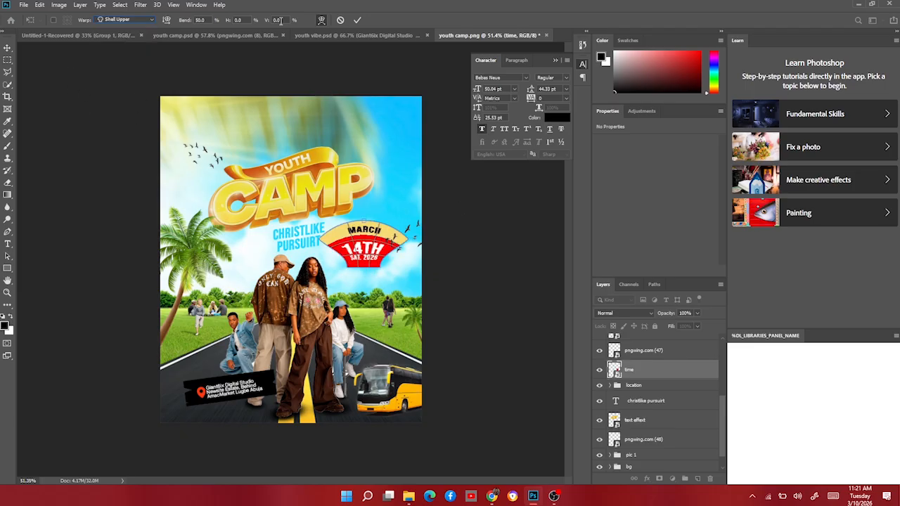
left_click(358, 20)
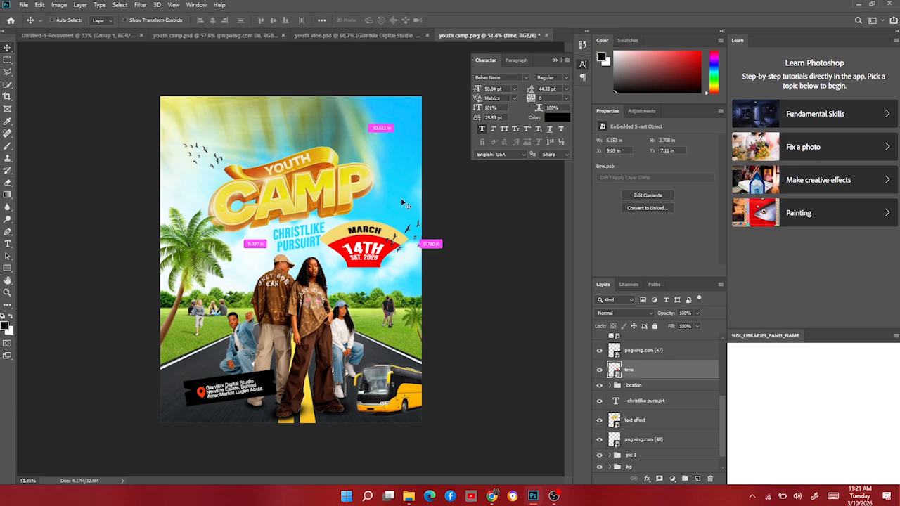
Scale the warped date badge down to about 3.7 in wide, keeping it beside the subtitle.
key("ctrl+t")
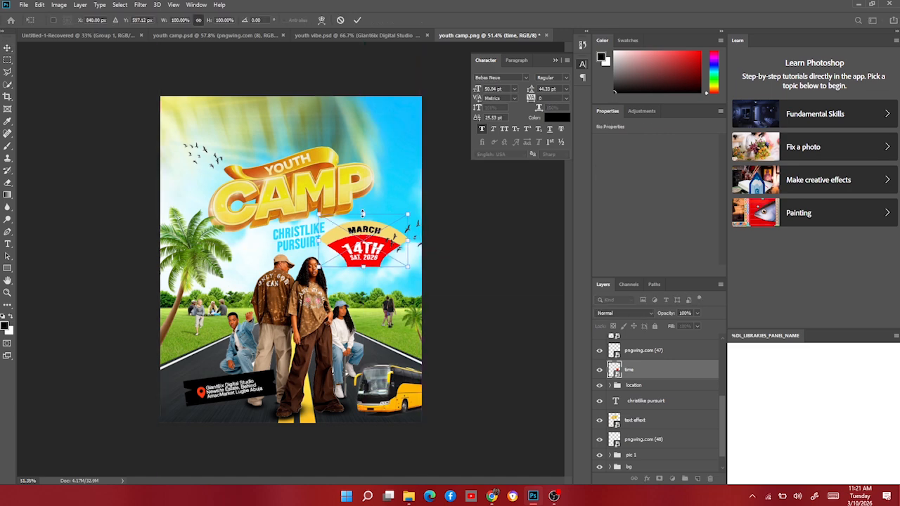
left_click_drag(364, 222, 383, 273)
key("Return")
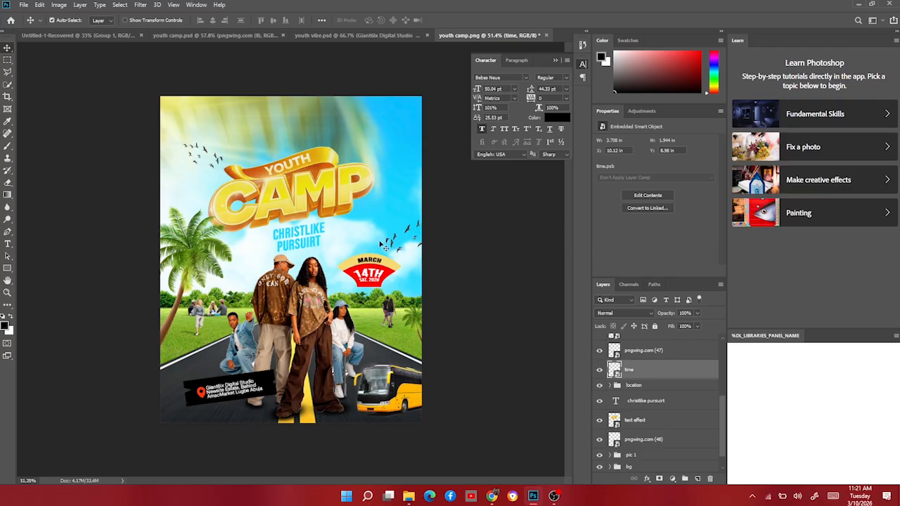
Add a 10AM text on the road area above the location badge.
scroll(309, 295, "down", 4)
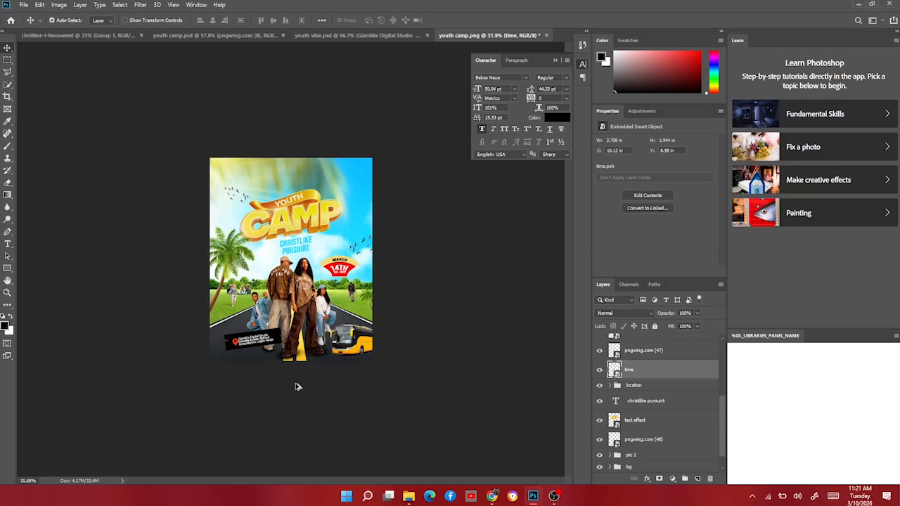
scroll(294, 387, "up", 3)
scroll(299, 387, "up", 3)
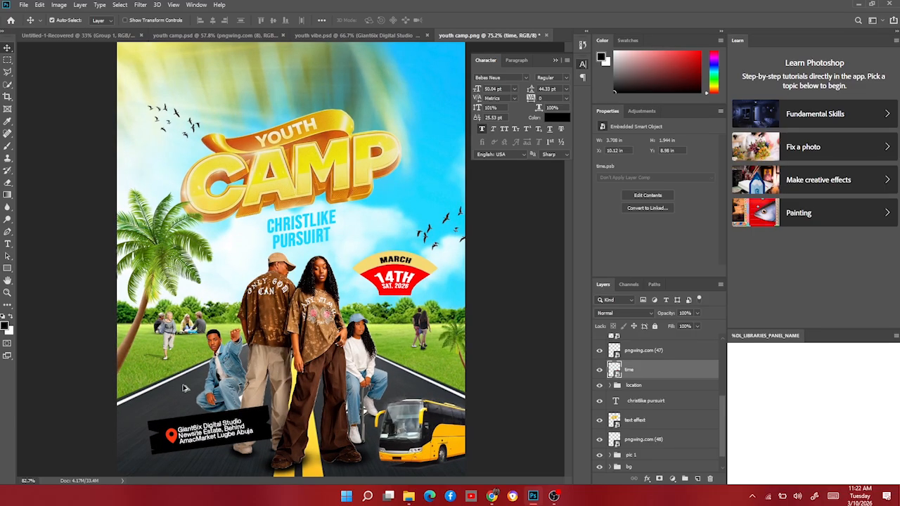
scroll(187, 388, "up", 1)
left_click(9, 244)
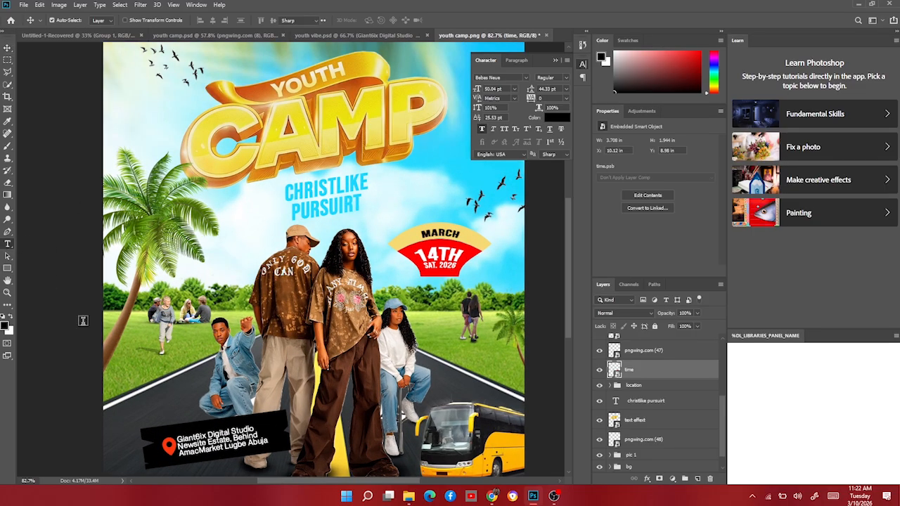
left_click(153, 407)
type("10A")
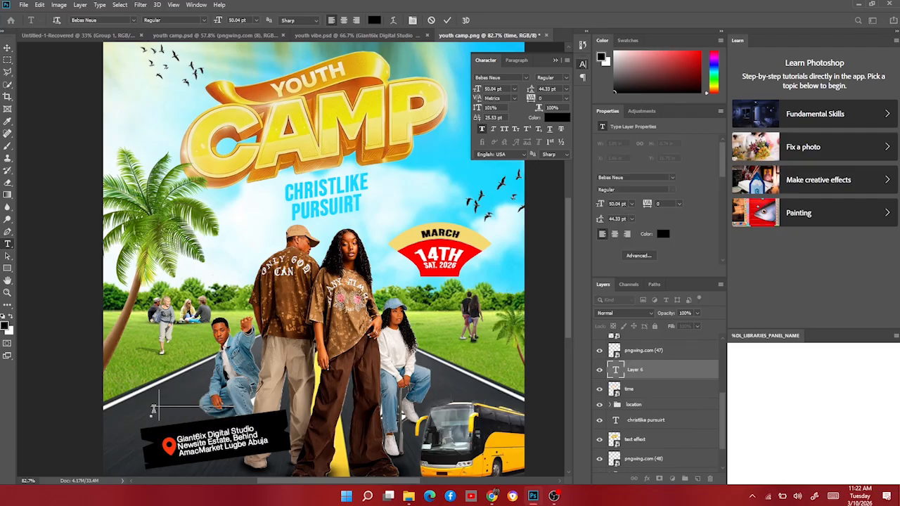
type("m")
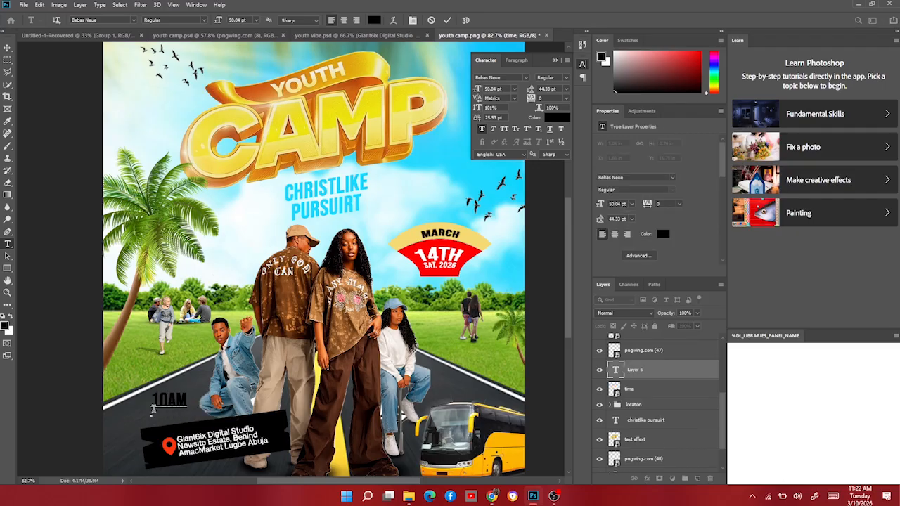
left_click(7, 48)
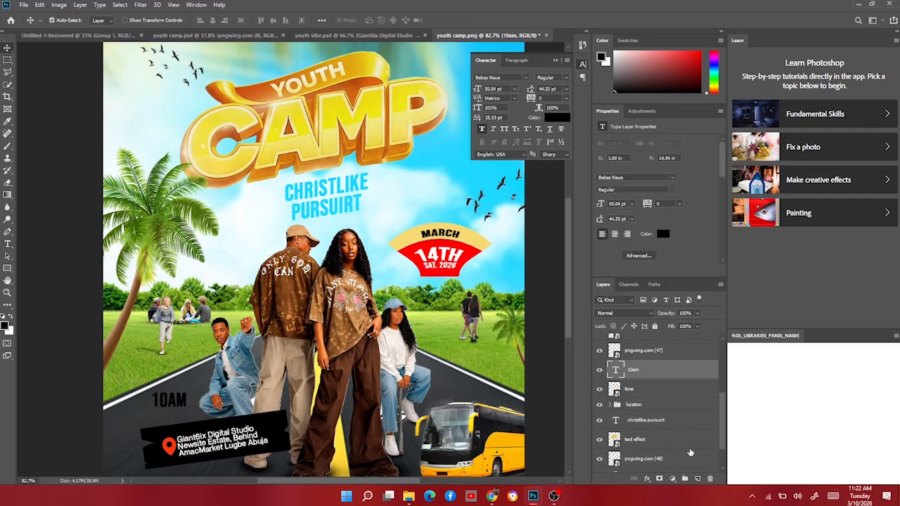
Create a new empty layer above the 10AM text.
left_click(696, 479)
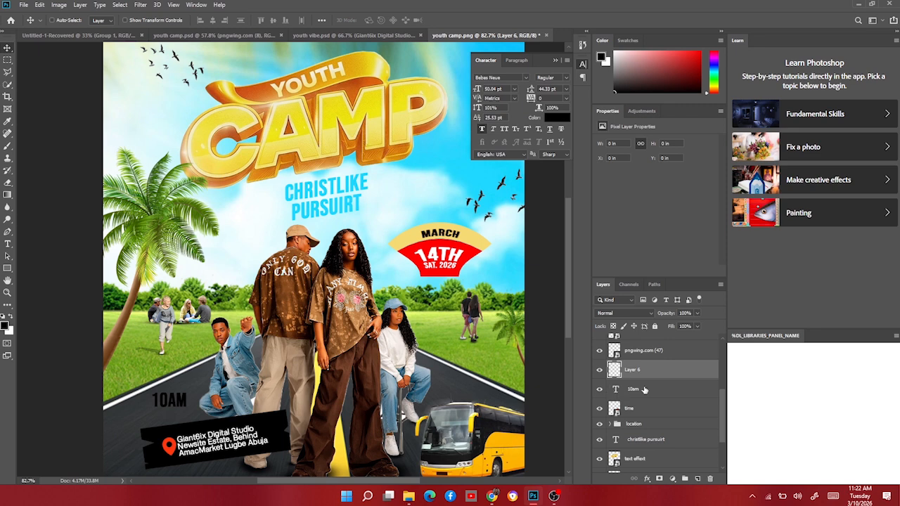
Copy the 10AM text as a selection, hide its text layer, and select the empty Layer 6.
left_click(616, 388, "ctrl")
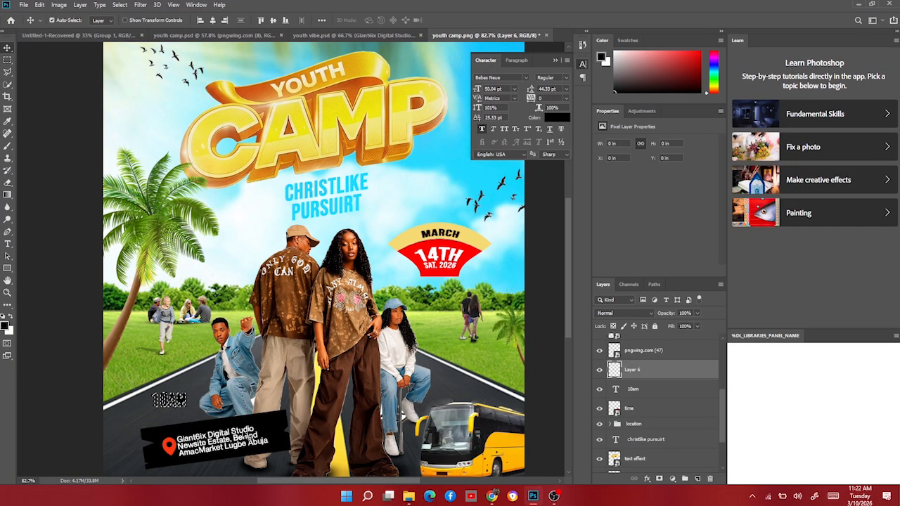
left_click(668, 393)
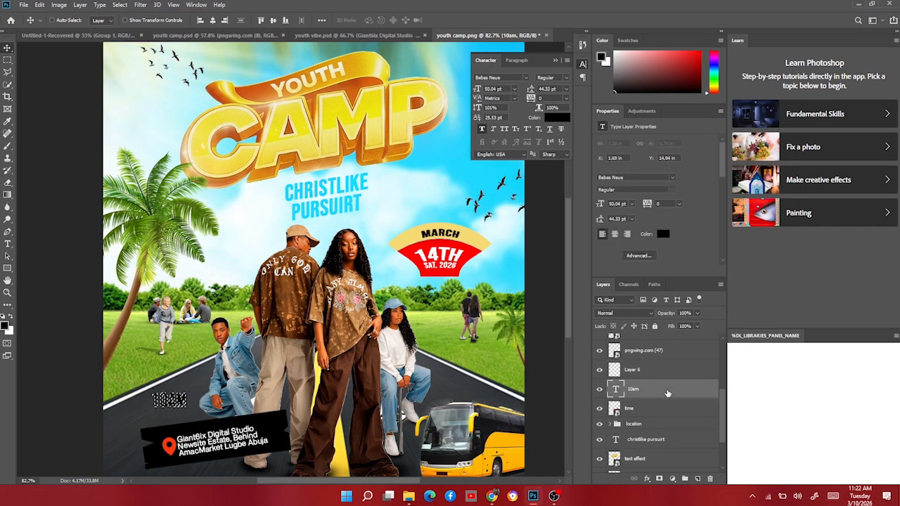
key("ctrl+d")
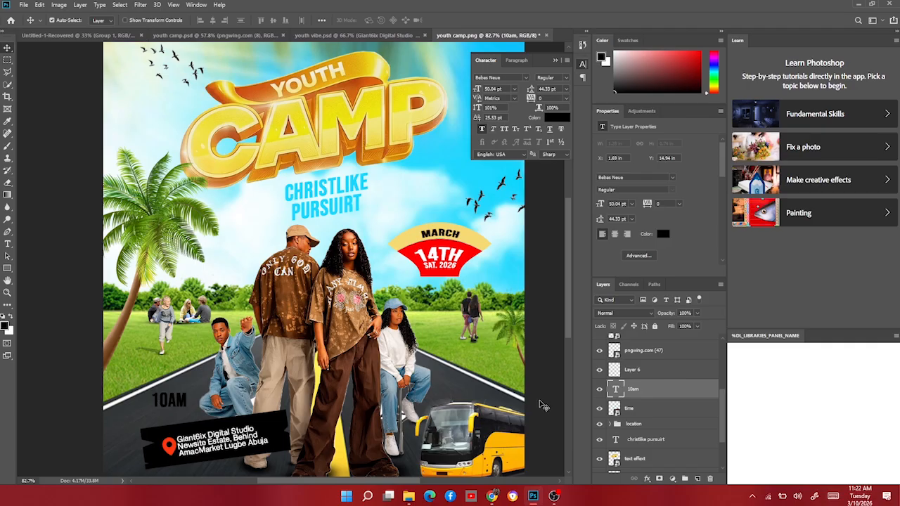
left_click(599, 389)
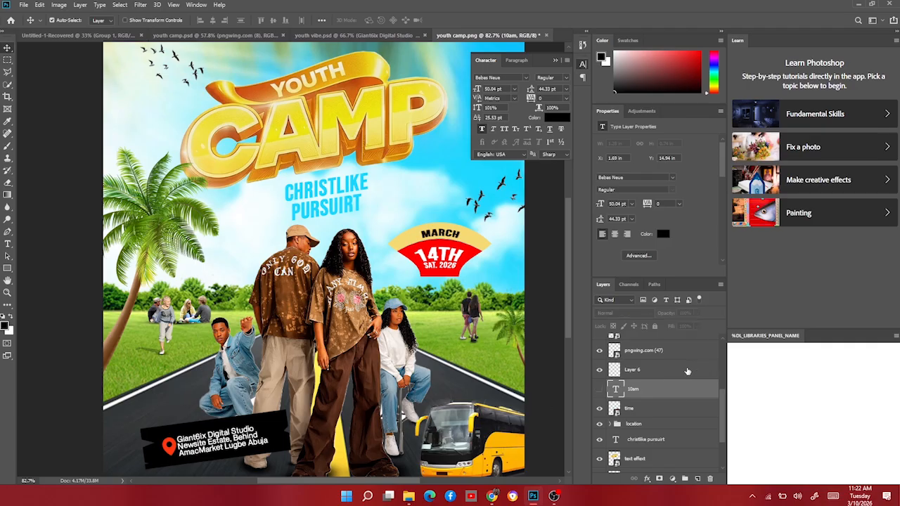
left_click(649, 372)
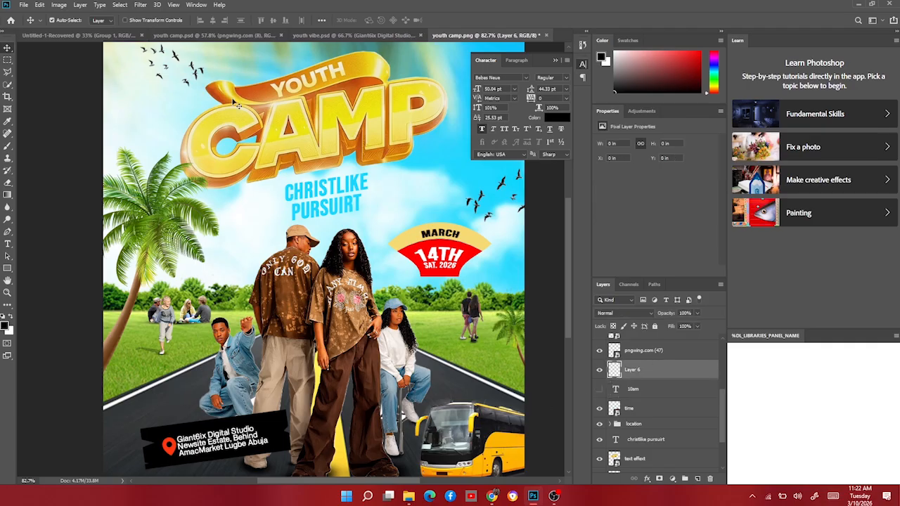
Open Vanishing Point and create a perspective plane on the left road area beside the kneeling man.
left_click(142, 5)
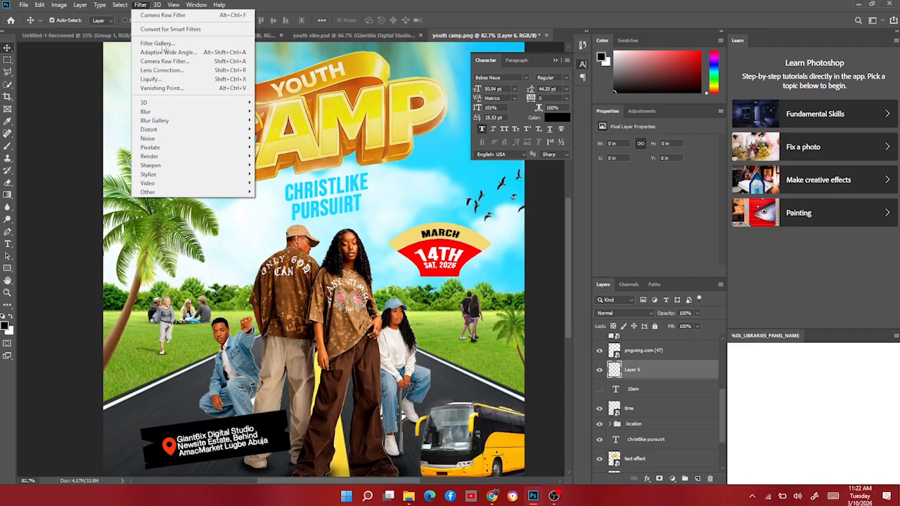
left_click(161, 88)
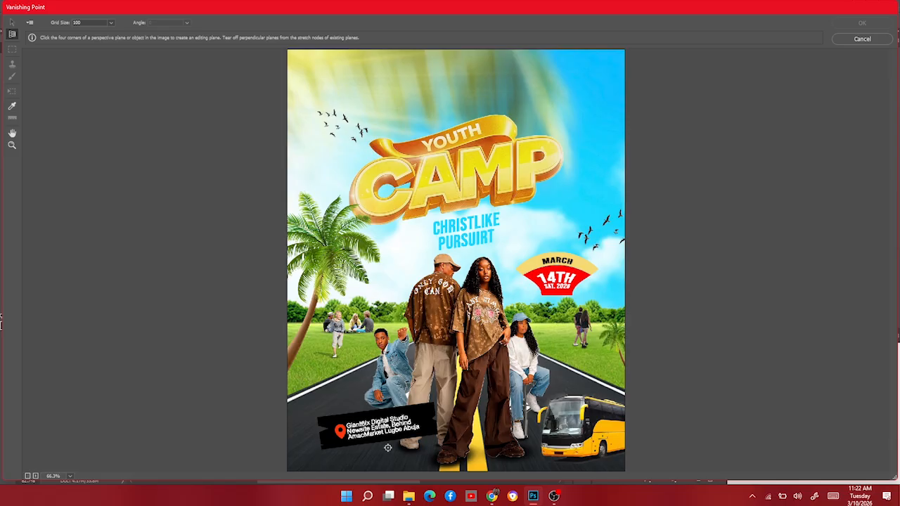
key("ctrl+plus")
scroll(387, 447, "down", 1)
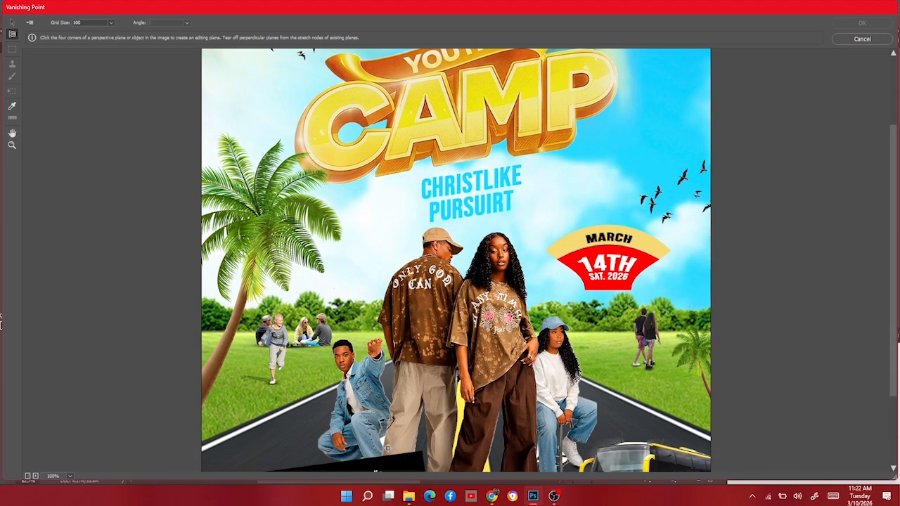
scroll(387, 448, "down", 2)
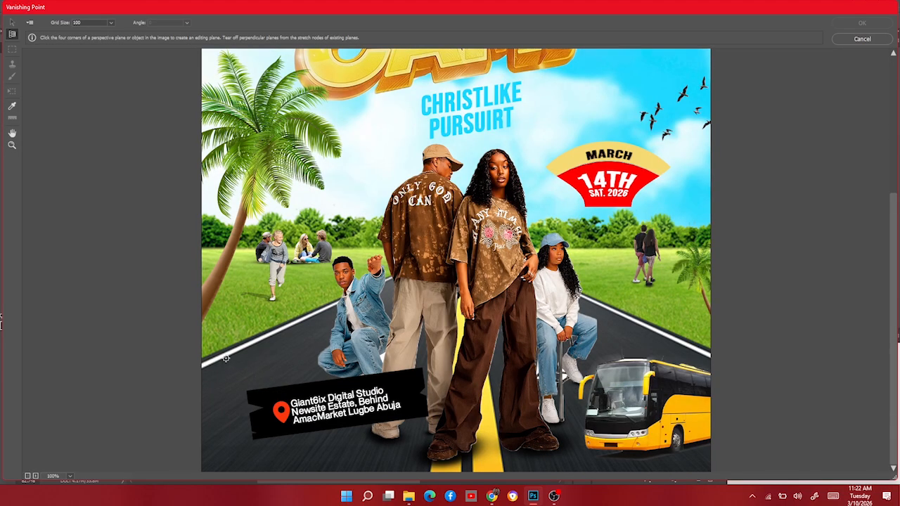
left_click(226, 359)
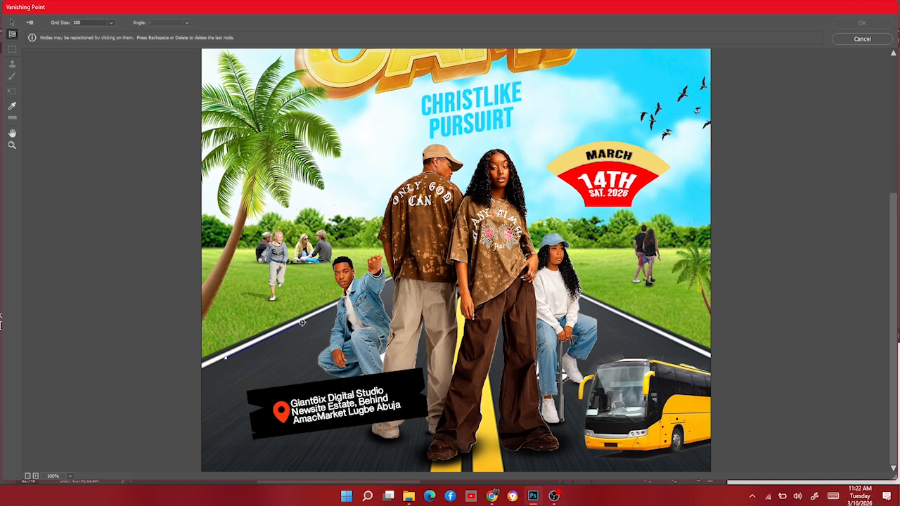
left_click(302, 322)
left_click(317, 345)
left_click(243, 386)
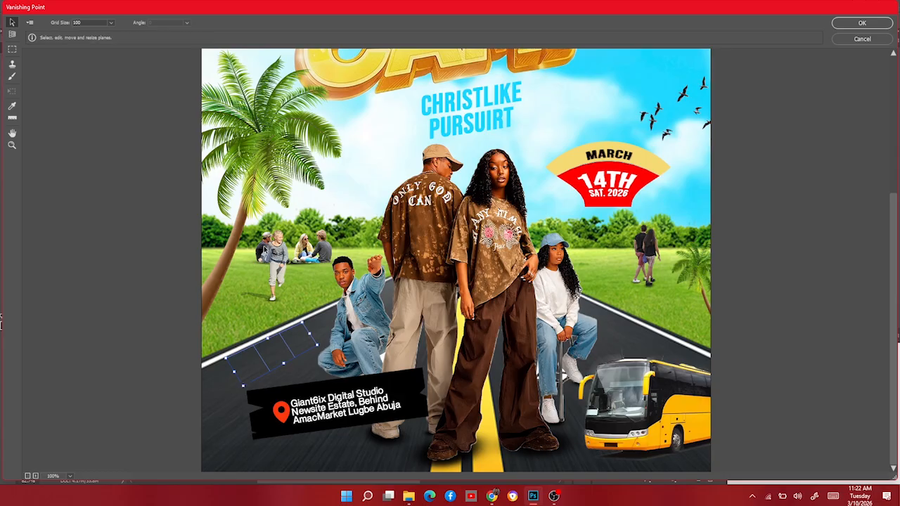
Paste the 10AM text into the perspective plane, place it on the road above the location badge, rotate it, and apply.
scroll(320, 272, "up", 2)
scroll(322, 276, "up", 3)
key("m")
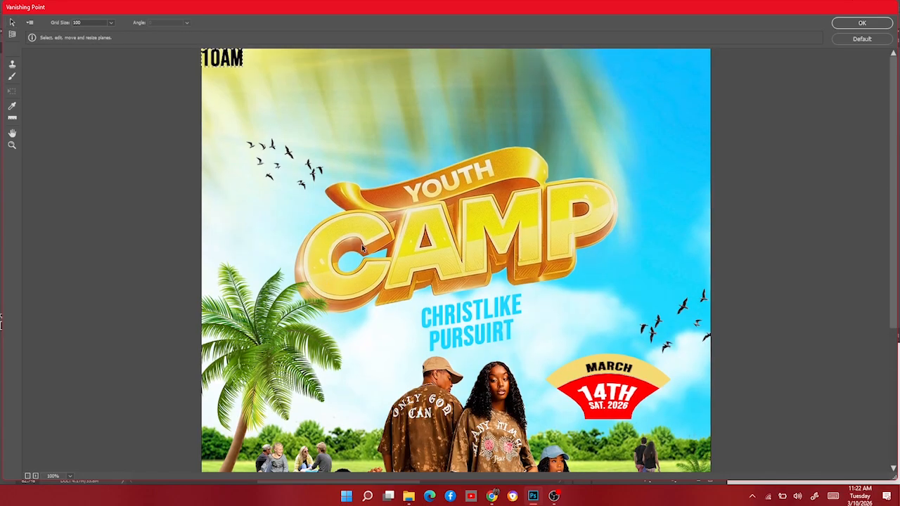
left_click_drag(223, 59, 293, 330)
scroll(294, 329, "down", 4)
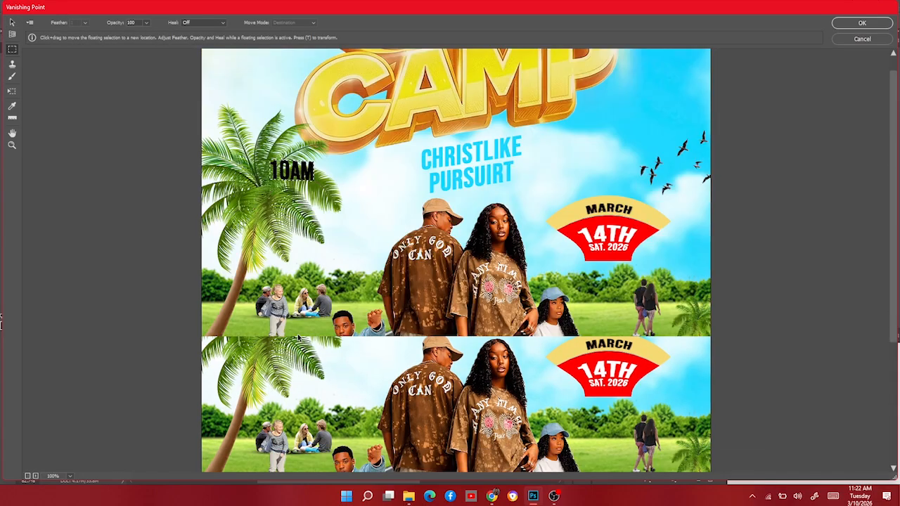
left_click_drag(301, 121, 247, 365)
key("t")
left_click_drag(295, 340, 303, 350)
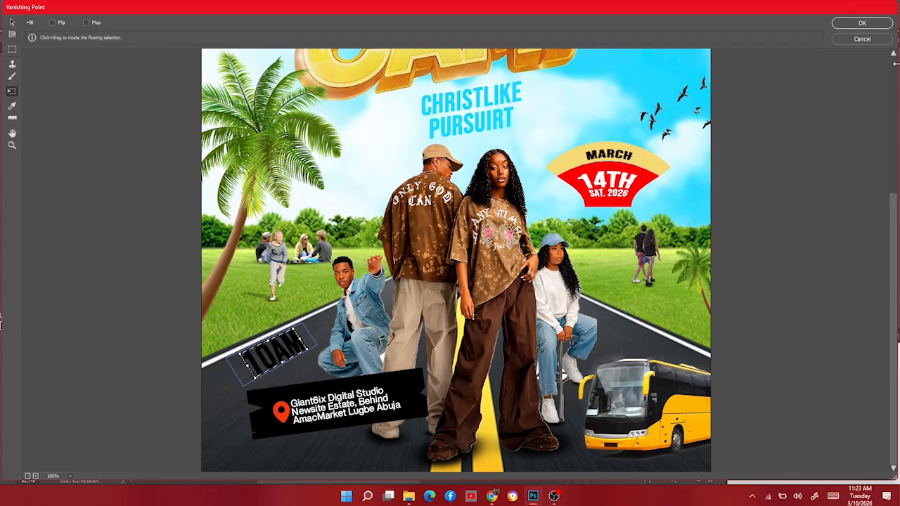
left_click(862, 23)
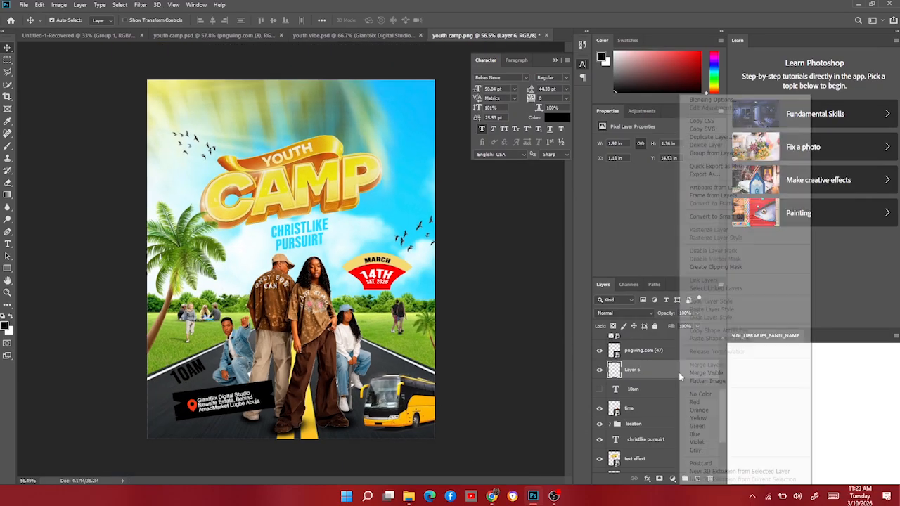
Give Layer 6 a white Color Overlay and split the Underlying Layer Blend If slider to 7/140 so it blends into the road.
right_click(680, 373)
left_click(709, 101)
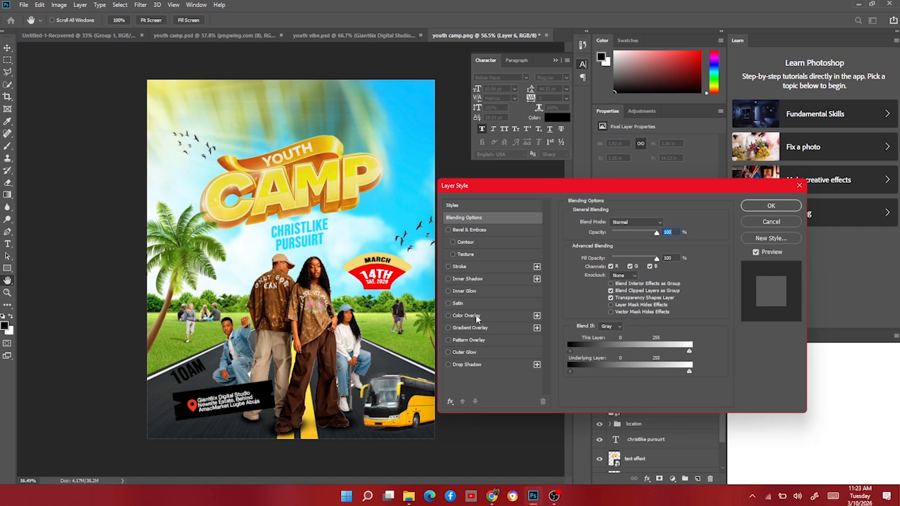
left_click(477, 318)
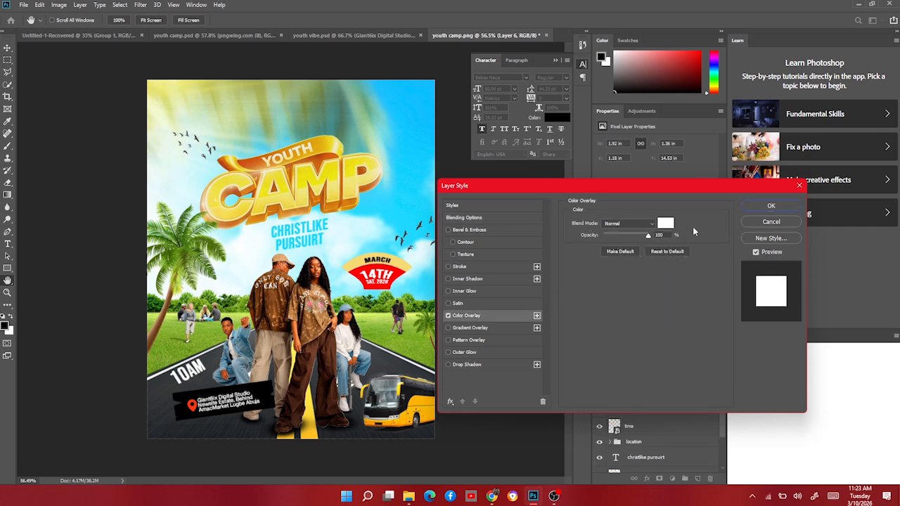
left_click(471, 218)
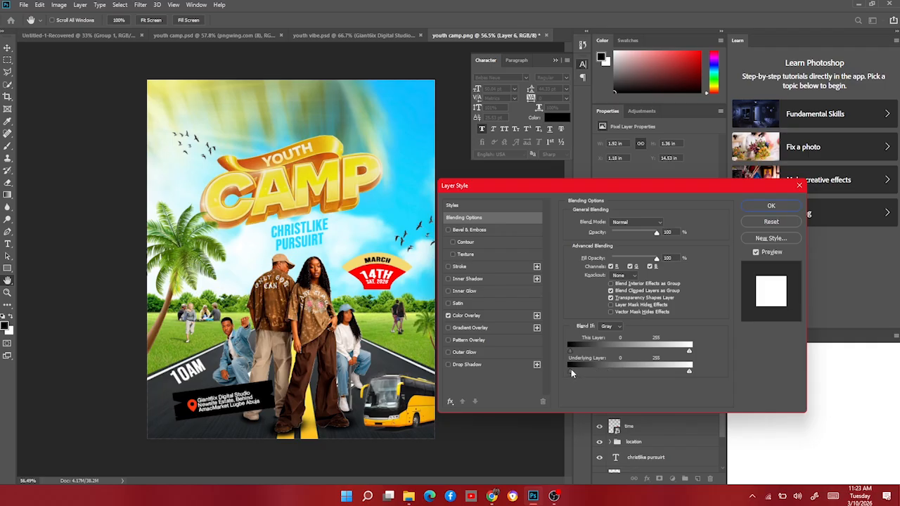
left_click_drag(604, 369, 634, 368)
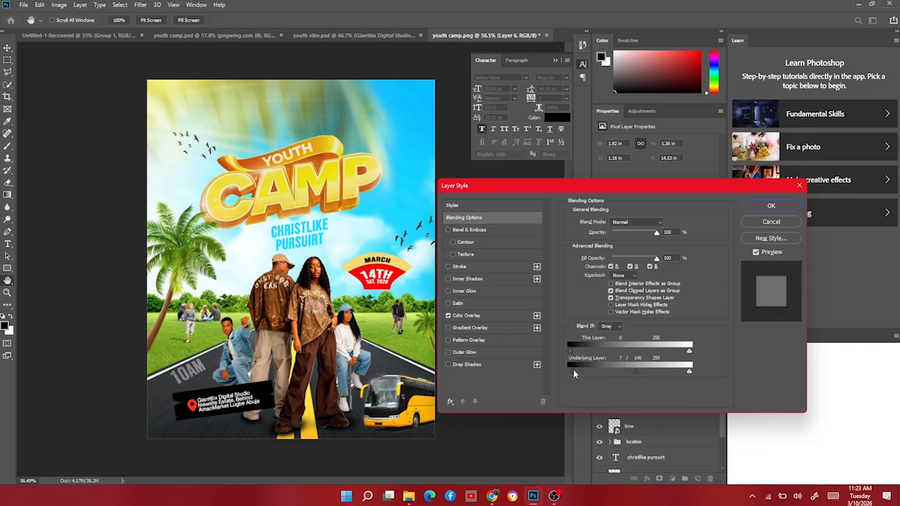
left_click_drag(573, 373, 575, 374)
left_click(771, 206)
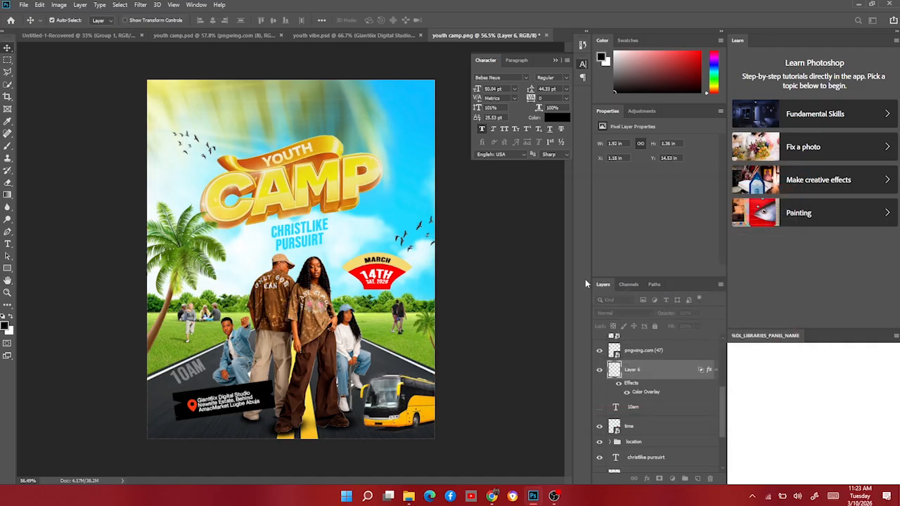
scroll(291, 259, "down", 3)
scroll(339, 350, "down", 1)
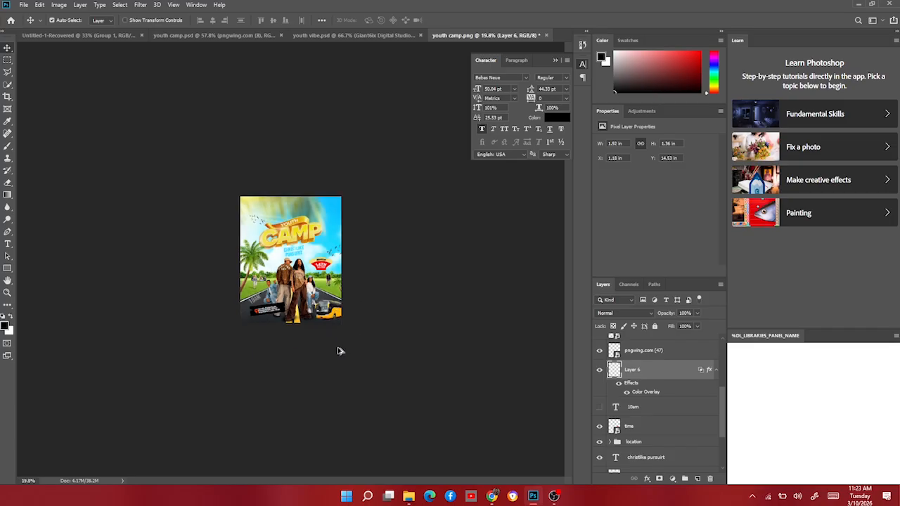
scroll(339, 352, "up", 4)
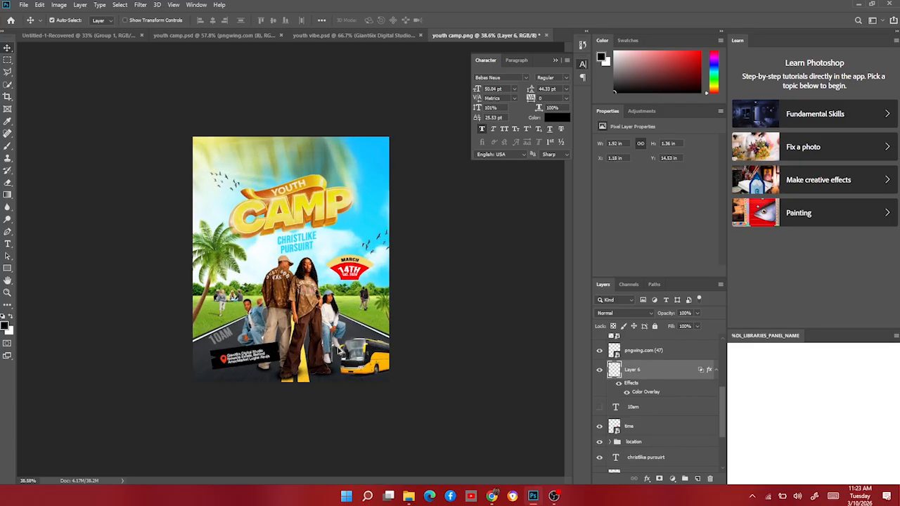